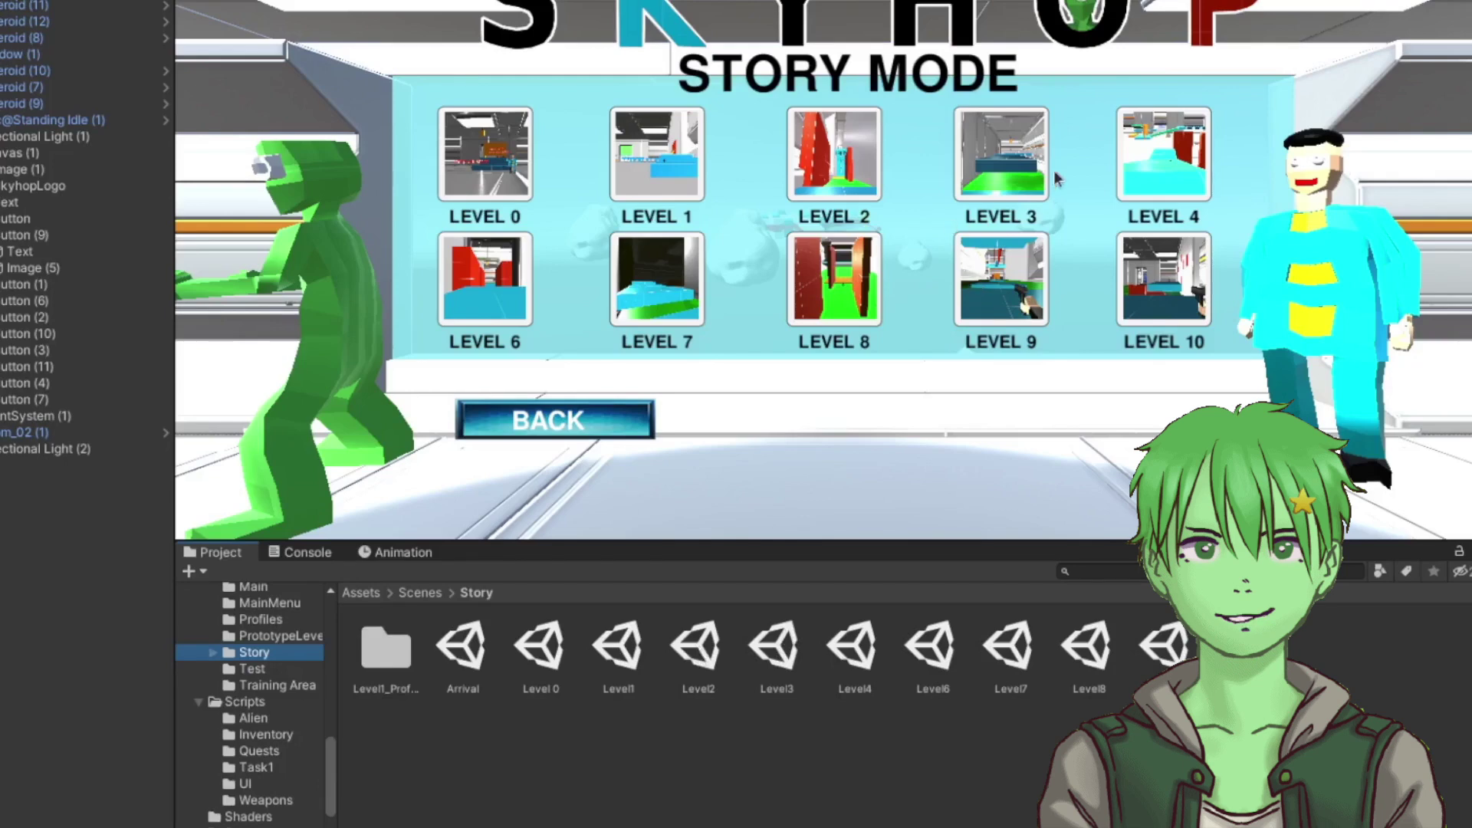
Open the Level3 scene from the Story scenes folder and look around its parkour corridor.
{"action": "double_click", "coordinate": [771, 648]}
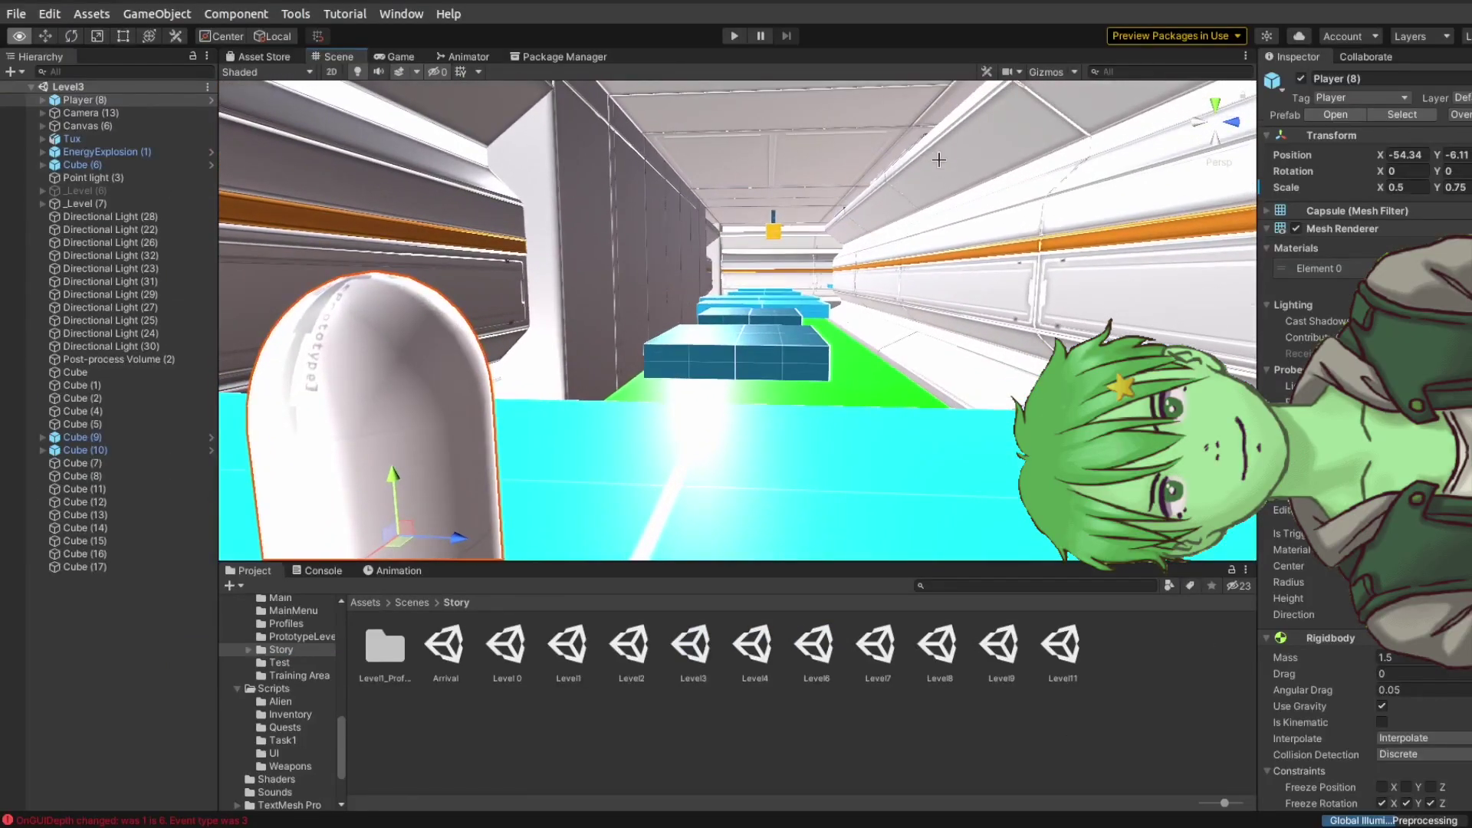
{"action": "right_click_drag", "start_coordinate": [939, 160], "coordinate": [1072, 223]}
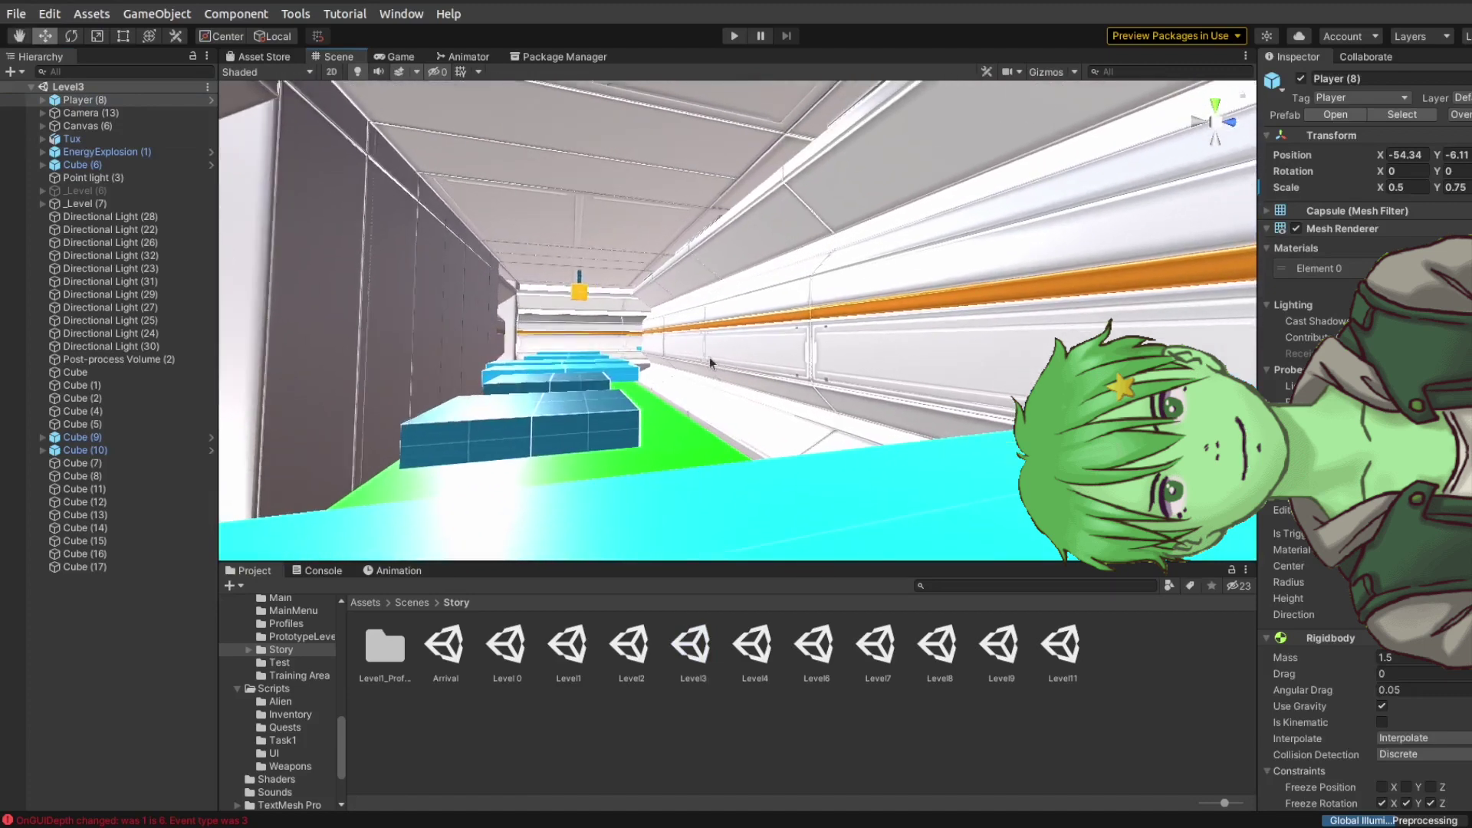
{"action": "right_click_drag", "start_coordinate": [710, 357], "coordinate": [736, 379]}
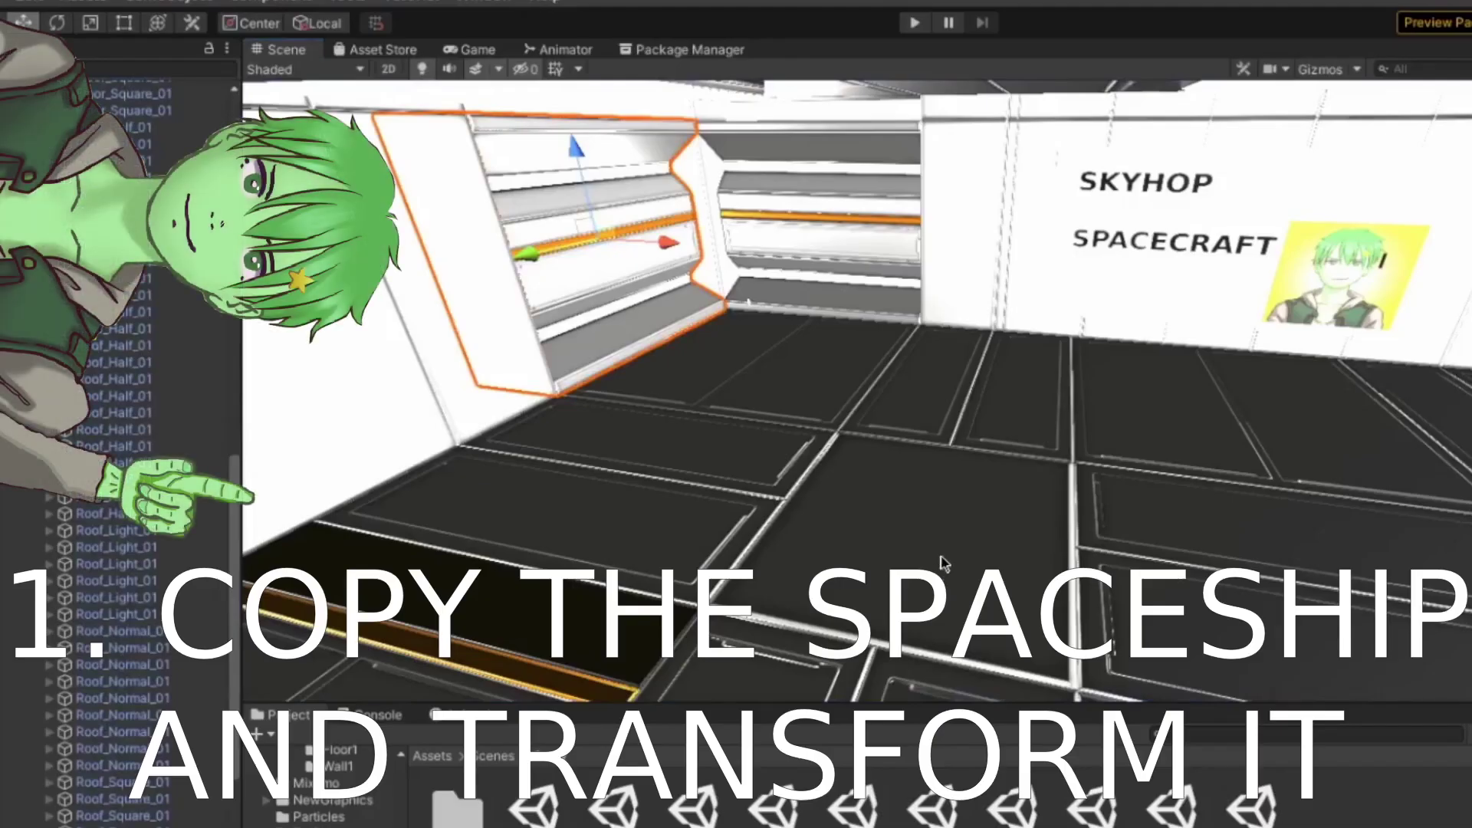
Duplicate the selected spaceship wall segment and move the copy out into the room toward the SKYHOP SPACECRAFT sign.
{"action": "right_click", "coordinate": [172, 352]}
{"action": "left_click", "coordinate": [787, 291]}
{"action": "key", "text": "ctrl+d"}
{"action": "left_click_drag", "start_coordinate": [667, 242], "coordinate": [999, 305]}
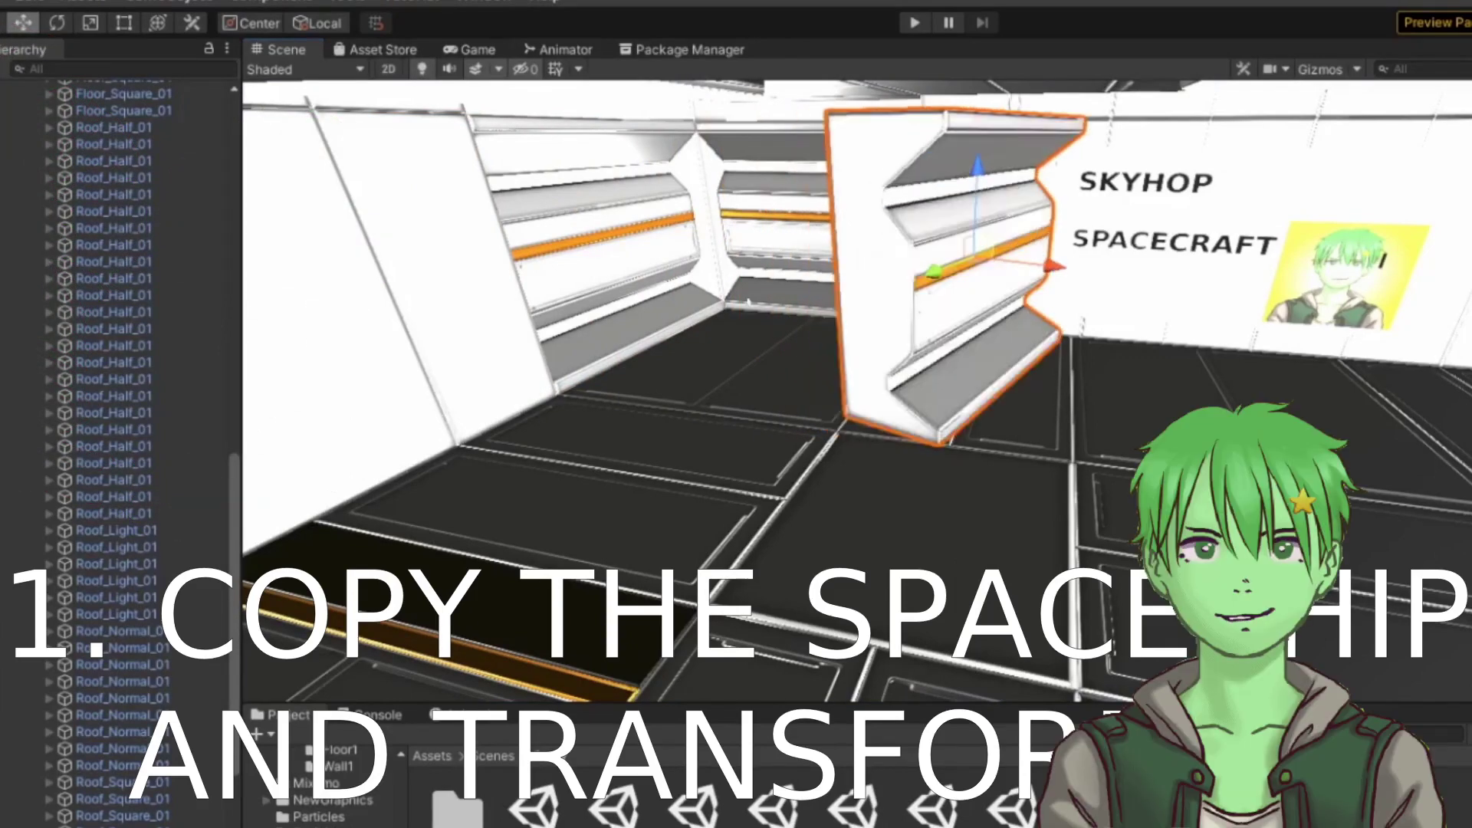
Reposition the duplicated wall segment to reshape the corridor, and start a playtest of the level.
{"action": "right_click_drag", "start_coordinate": [1205, 386], "coordinate": [1392, 378]}
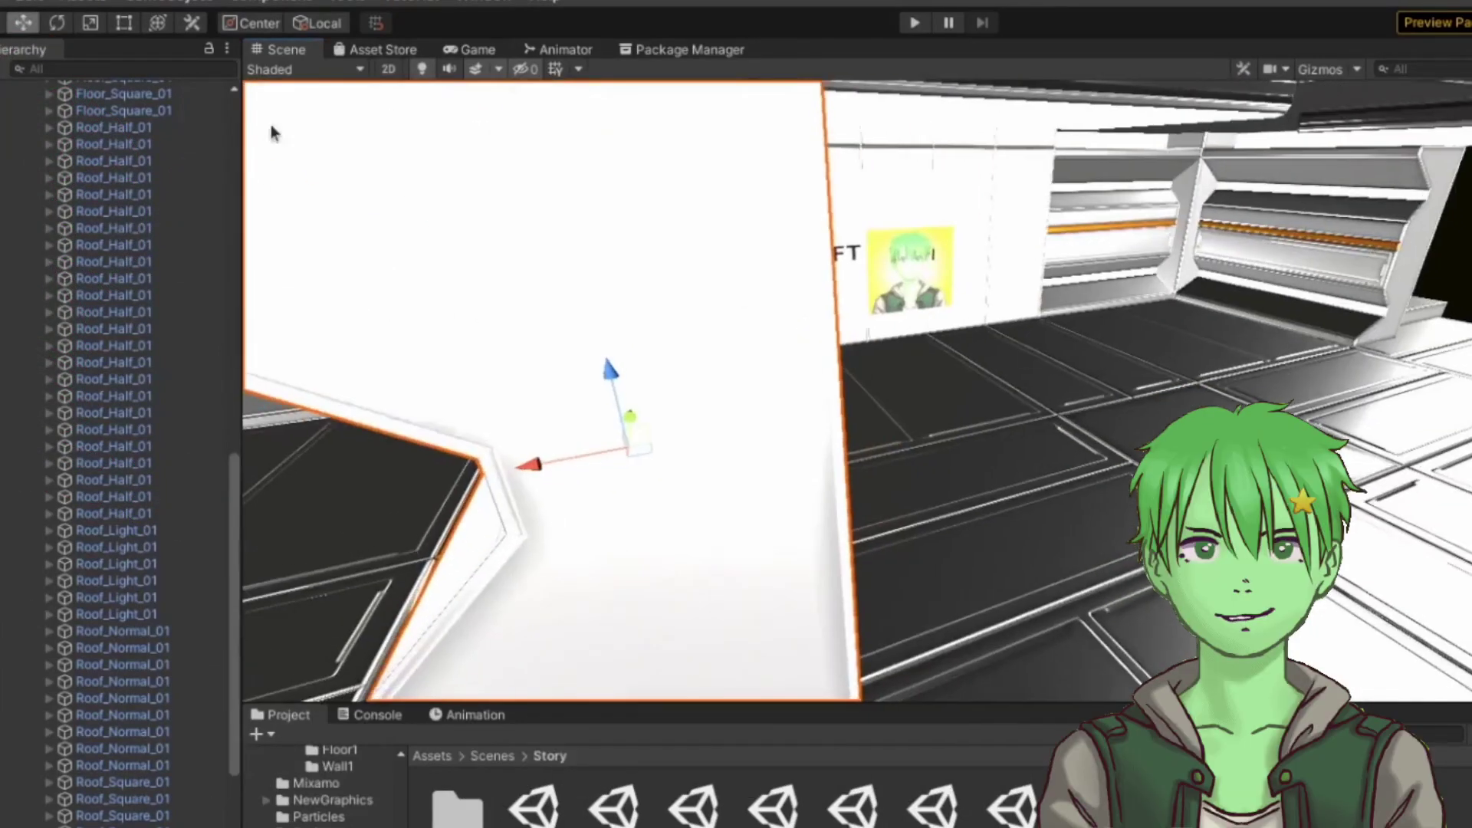
{"action": "key", "text": "q"}
{"action": "left_click_drag", "start_coordinate": [729, 480], "coordinate": [1365, 396]}
{"action": "middle_click_drag", "start_coordinate": [810, 390], "coordinate": [969, 450]}
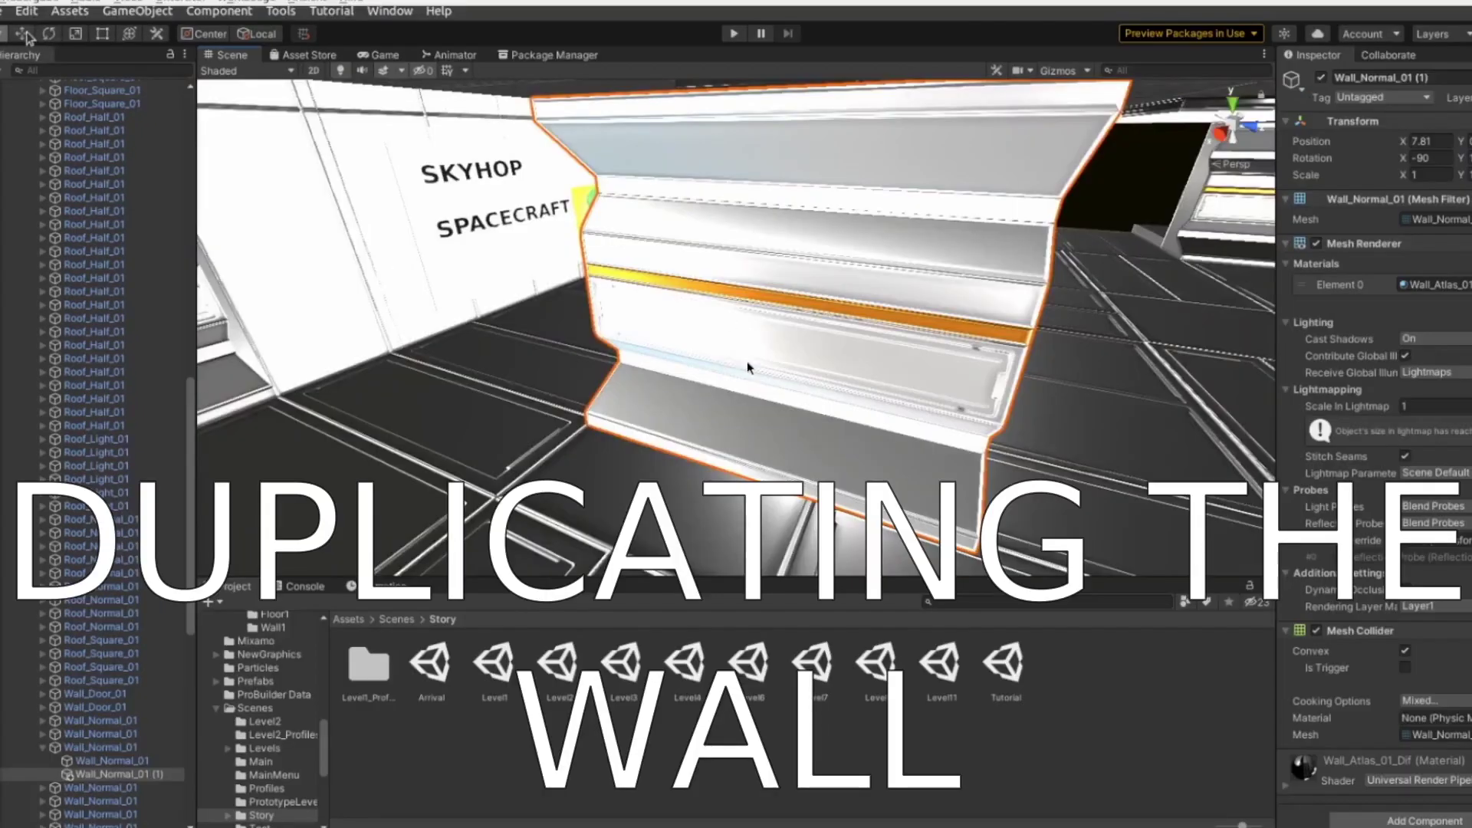
{"action": "left_click", "coordinate": [26, 33]}
{"action": "left_click_drag", "start_coordinate": [718, 290], "coordinate": [442, 224]}
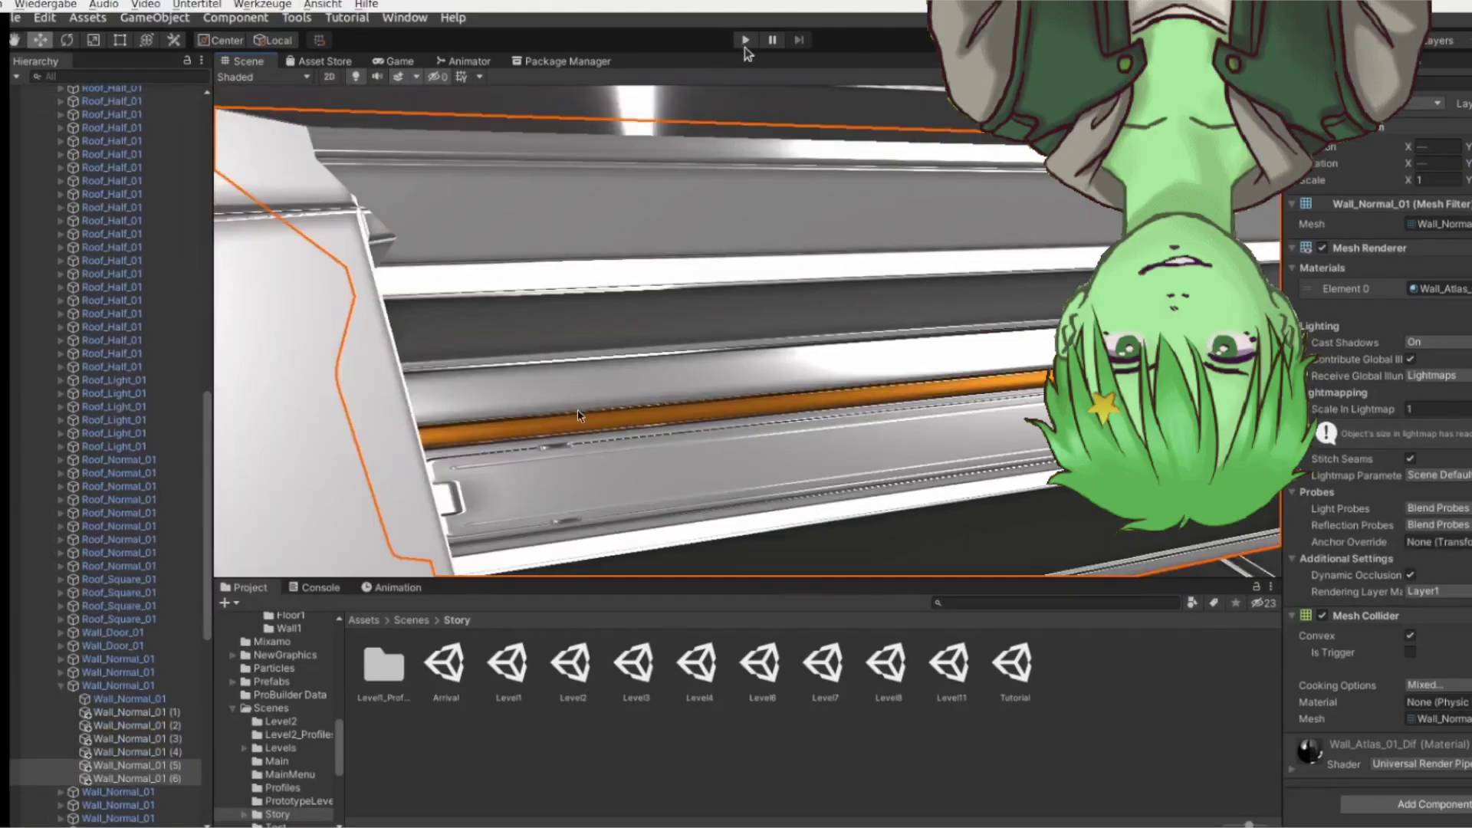
{"action": "left_click", "coordinate": [745, 42]}
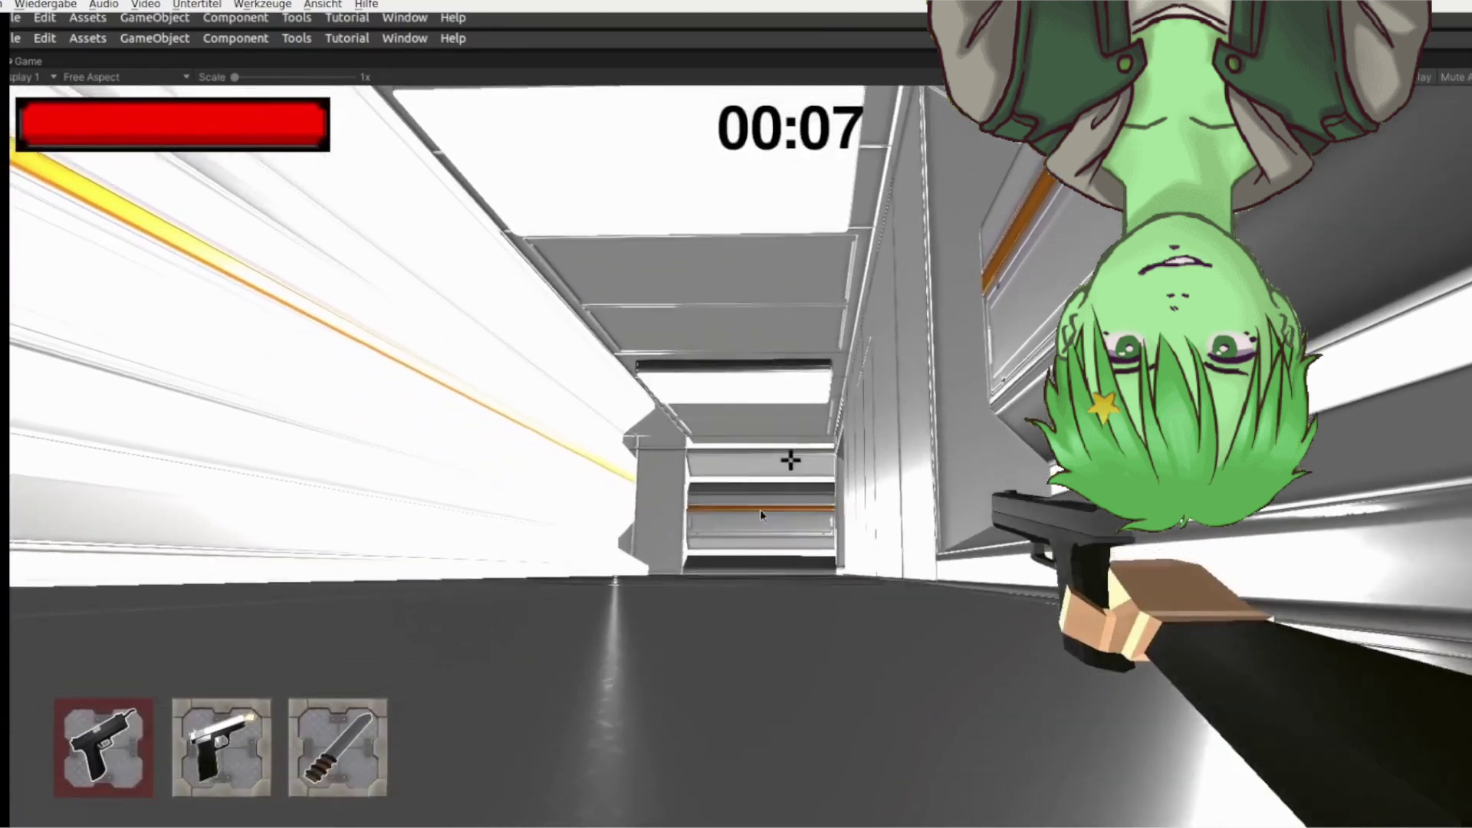
Add a 3D cube to the Level8 scene and set its X scale to 12.
{"action": "right_click", "coordinate": [93, 418]}
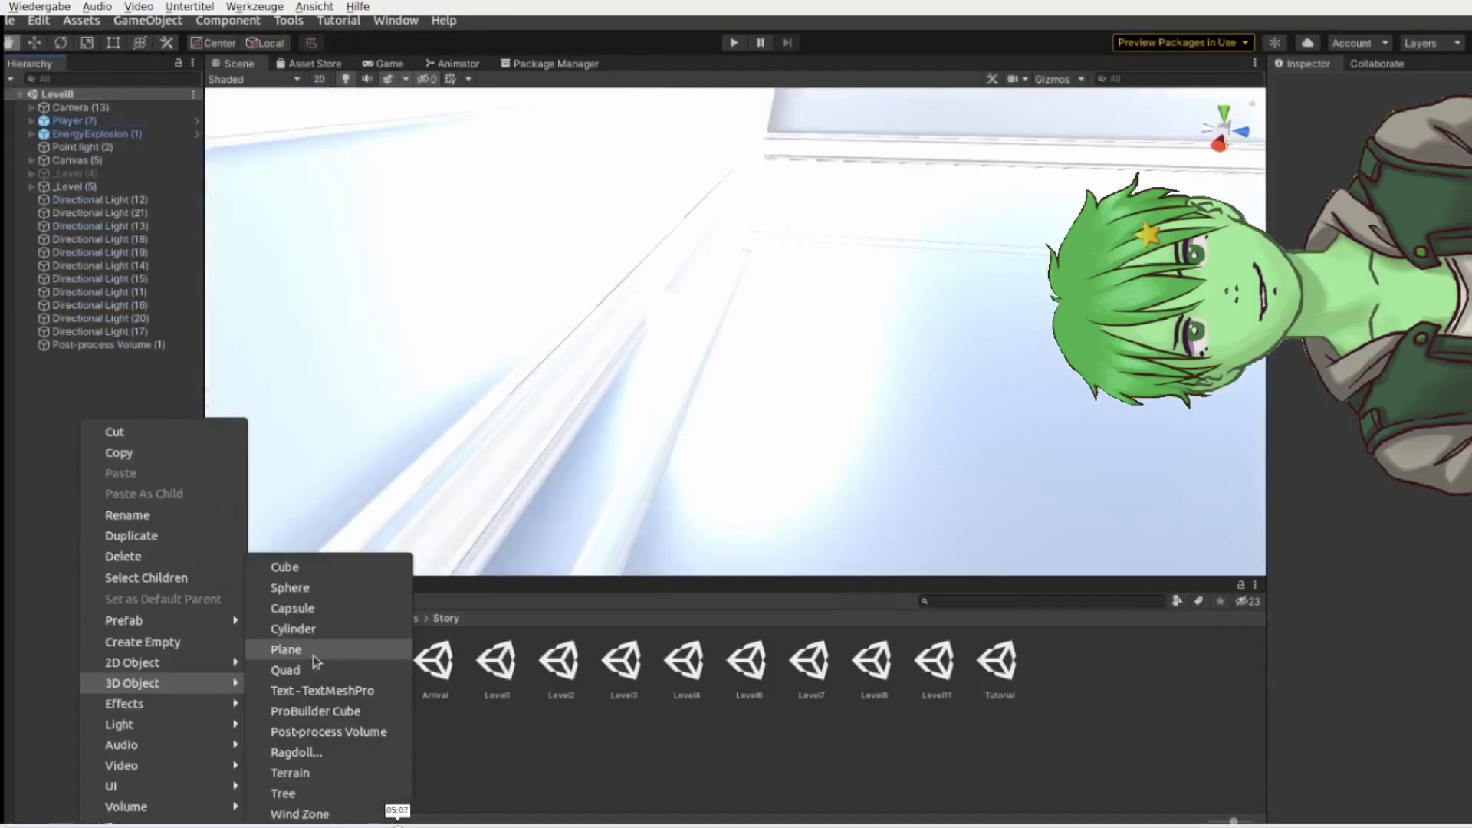
{"action": "left_click", "coordinate": [343, 481]}
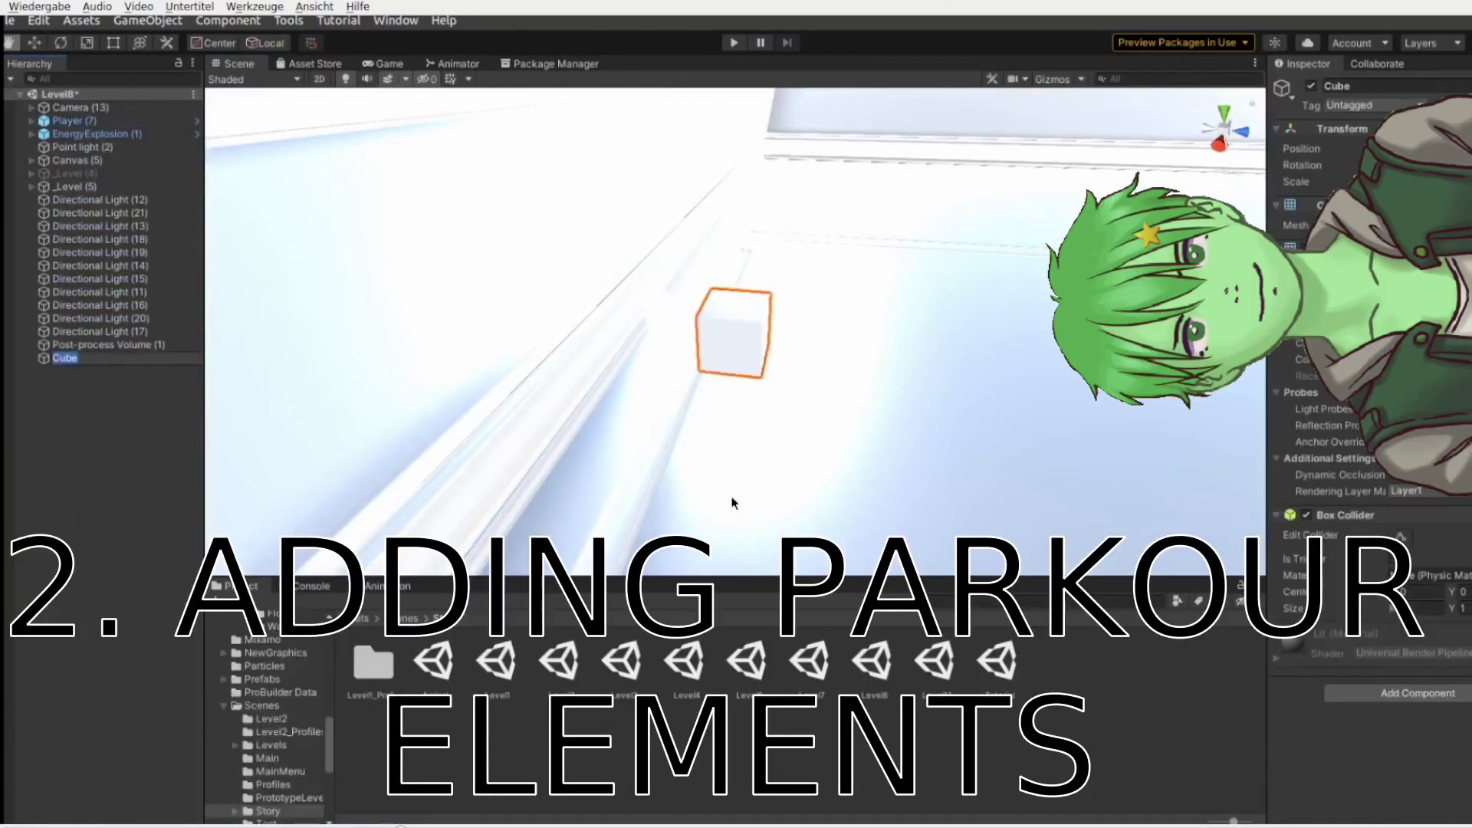
{"action": "left_click", "coordinate": [732, 503]}
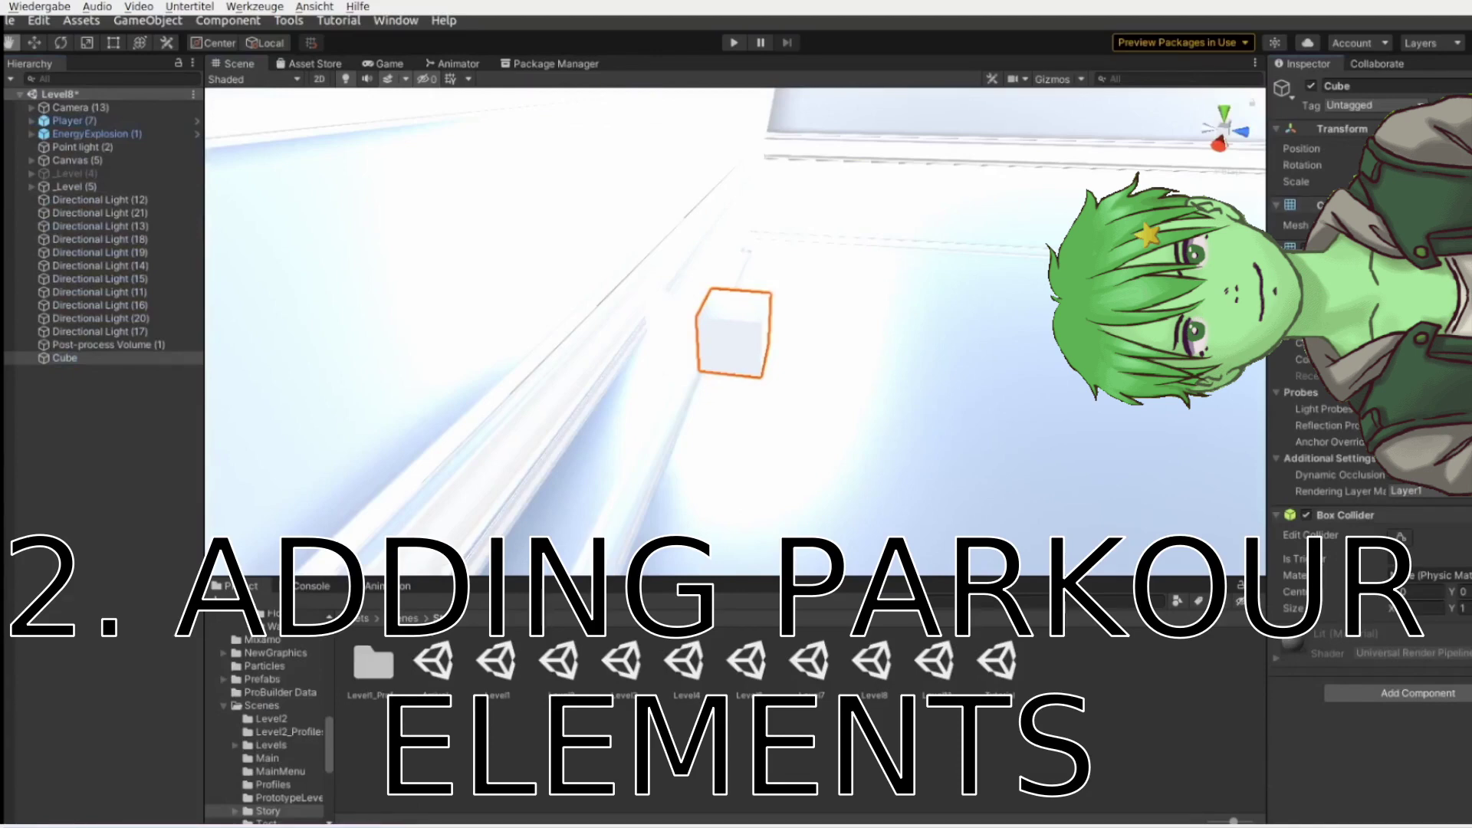
{"action": "left_click", "coordinate": [1411, 182]}
{"action": "type", "text": "12"}
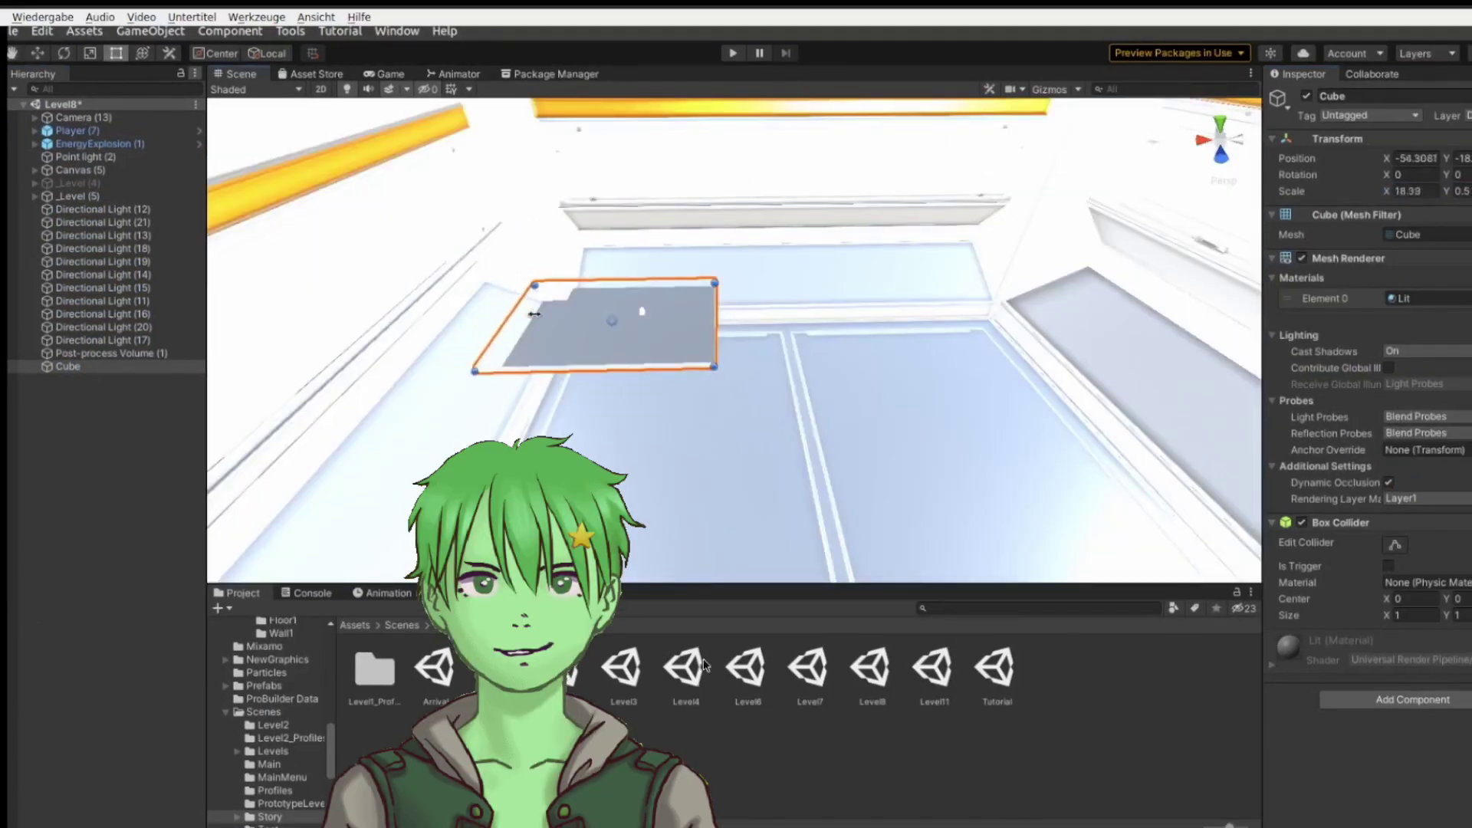
Stretch the flat cube sideways across the corridor into a wide platform with an X scale of about 50.74.
{"action": "mouse_move", "coordinate": [484, 315]}
{"action": "left_mouse_down"}
{"action": "mouse_move", "coordinate": [566, 315]}
{"action": "mouse_move", "coordinate": [495, 326]}
{"action": "left_mouse_up"}
{"action": "left_click_drag", "start_coordinate": [716, 335], "coordinate": [1096, 345]}
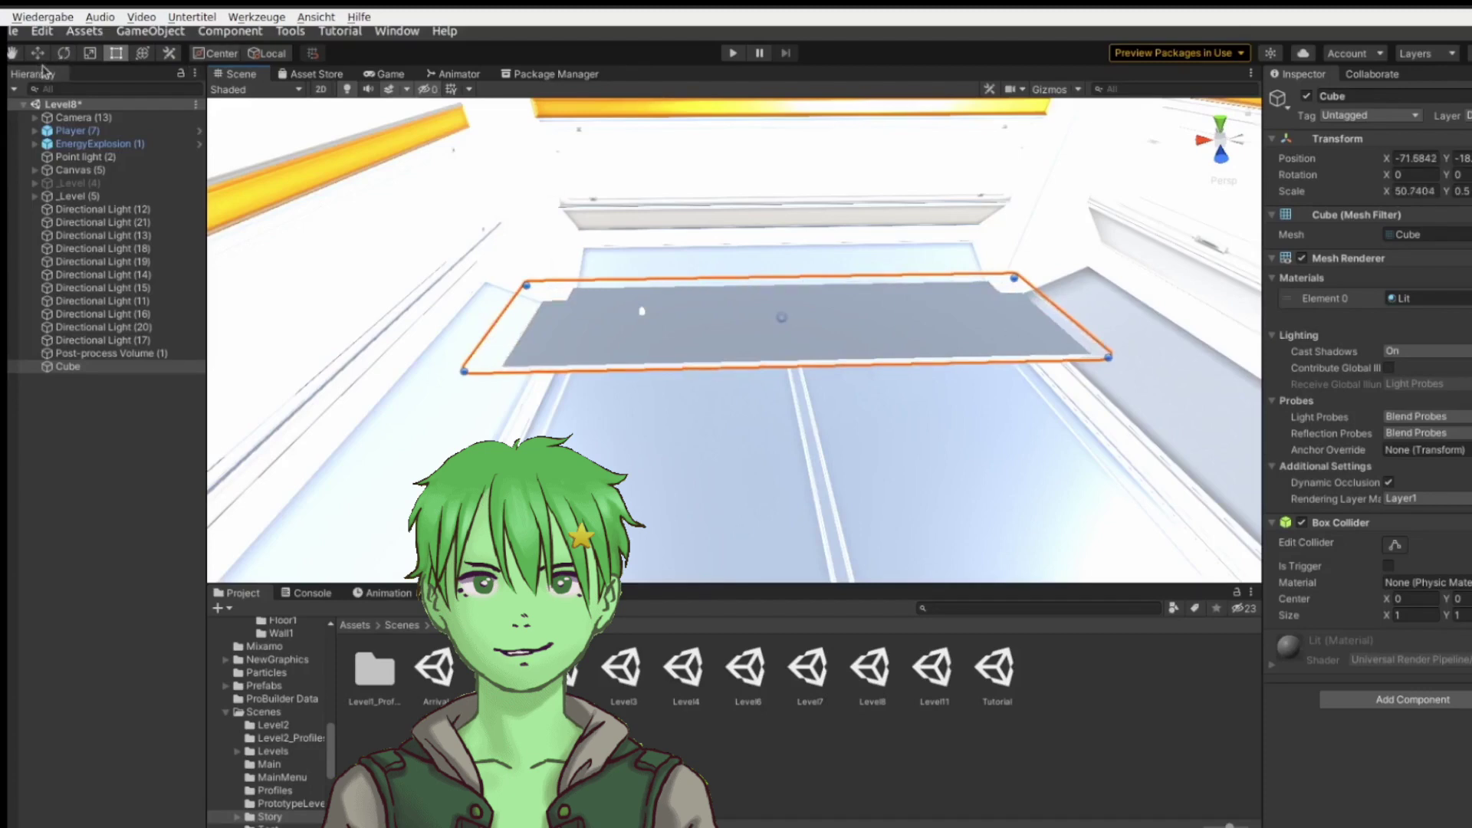
{"action": "left_click", "coordinate": [36, 55]}
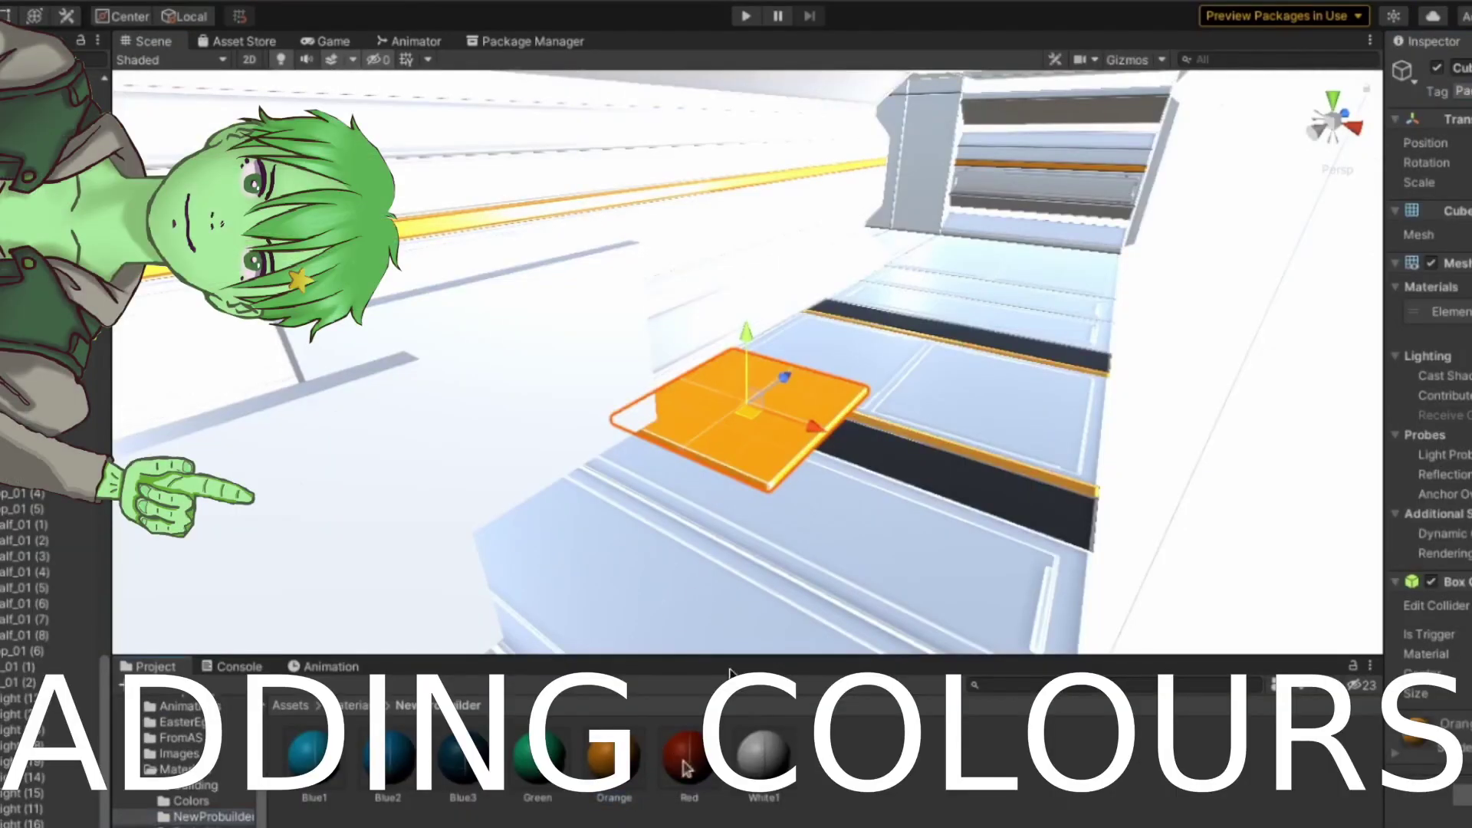
Apply the Red material to the white upright wall cubes in the corridor.
{"action": "left_click_drag", "start_coordinate": [686, 768], "coordinate": [529, 399]}
{"action": "right_click_drag", "start_coordinate": [750, 478], "coordinate": [431, 424]}
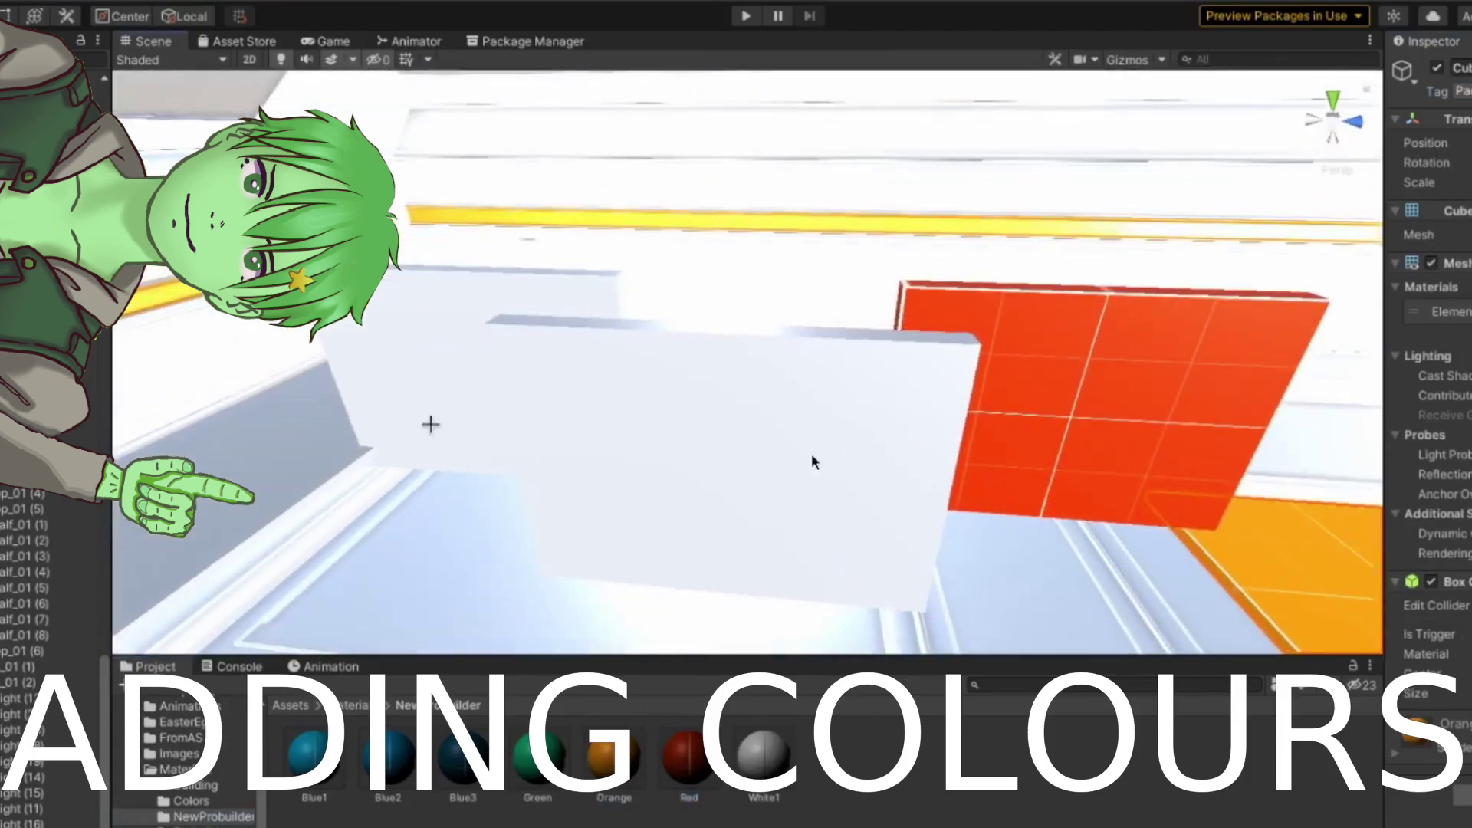
{"action": "left_click", "coordinate": [419, 401]}
{"action": "left_click", "coordinate": [766, 518], "text": "shift"}
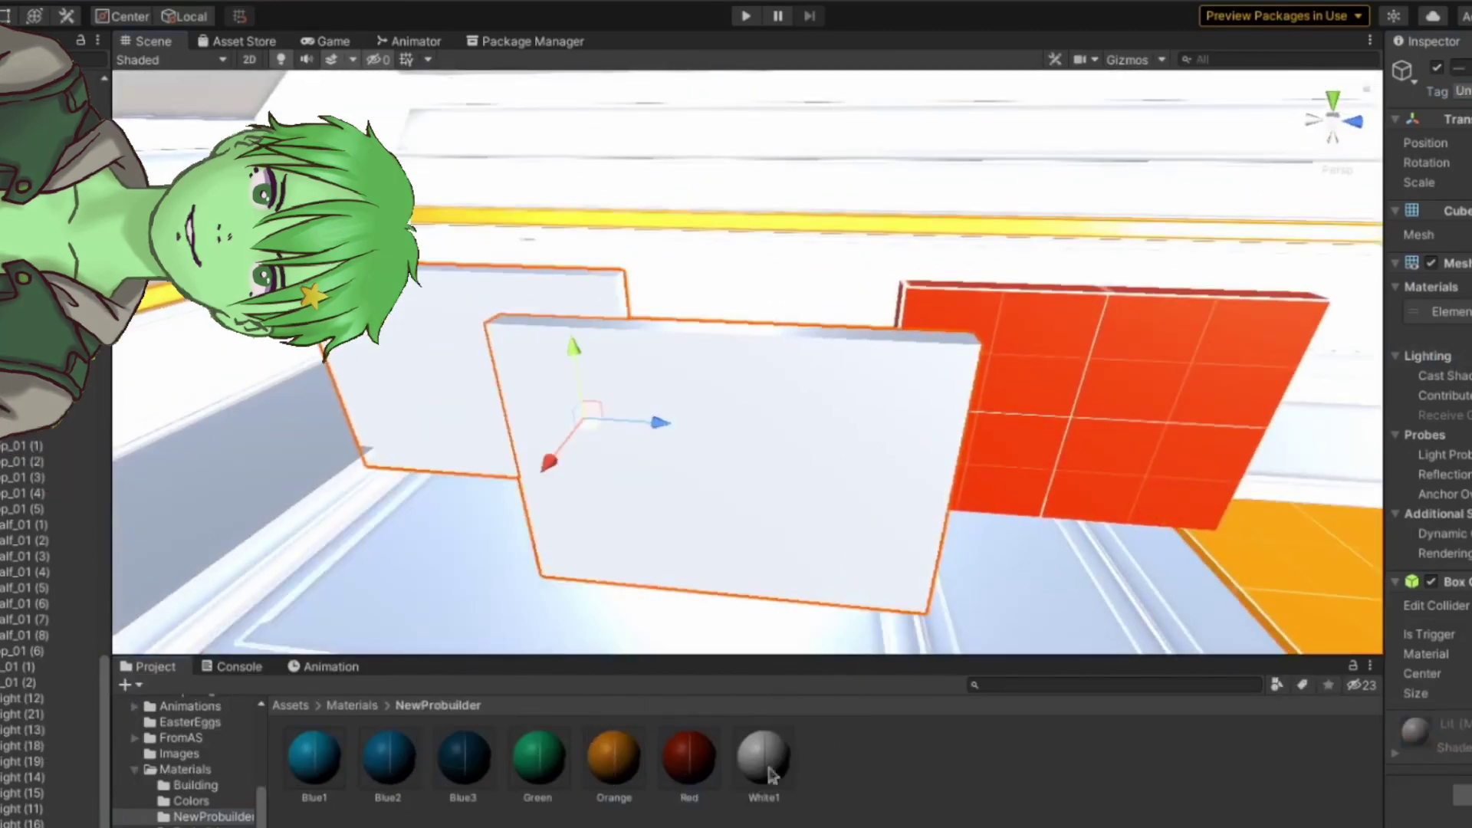
{"action": "left_click_drag", "start_coordinate": [691, 771], "coordinate": [1468, 377]}
{"action": "left_click_drag", "start_coordinate": [742, 536], "coordinate": [736, 491]}
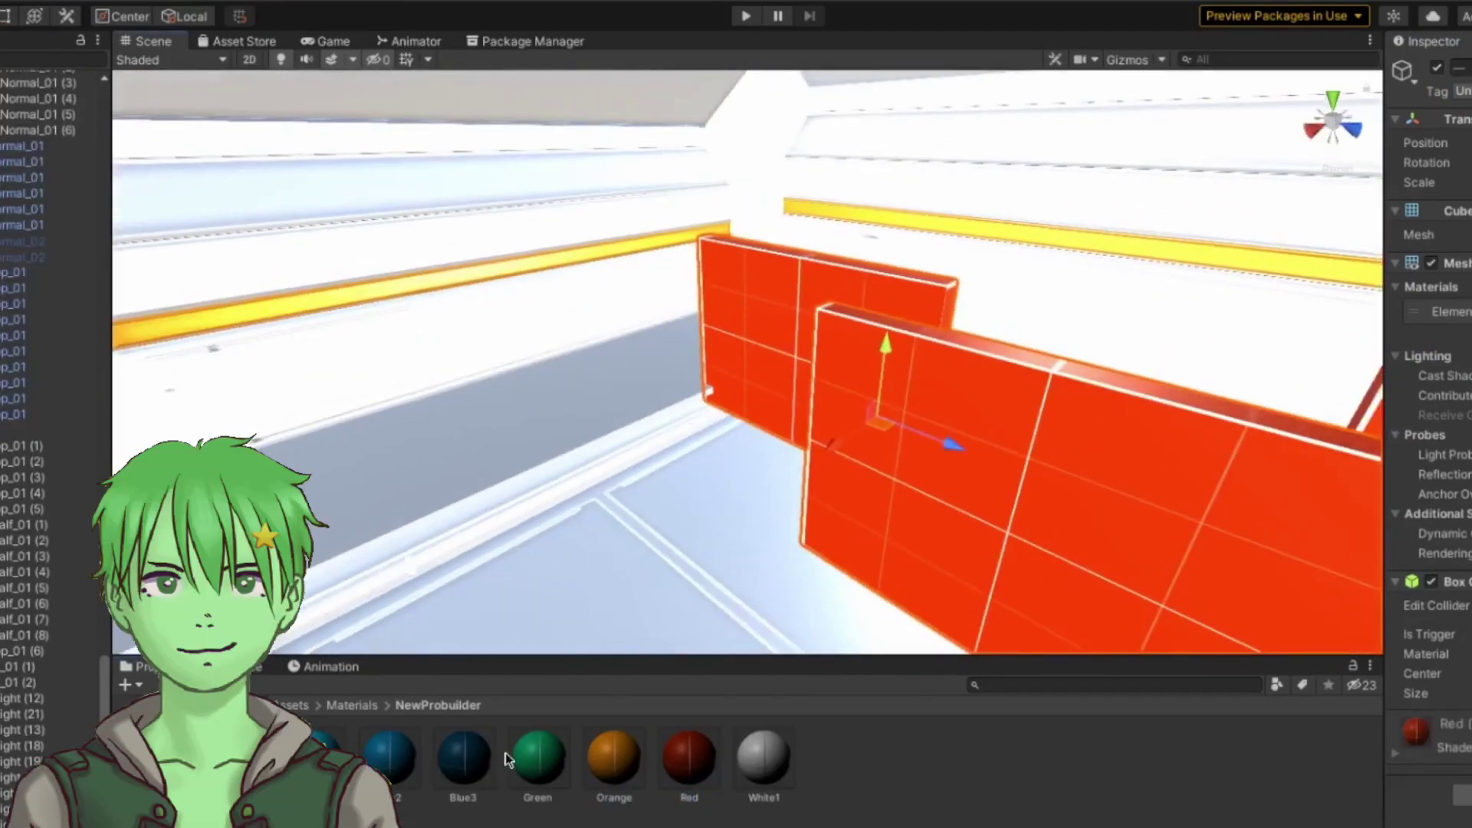
Apply the Blue1 material to the wide floor platform and start a playtest of the level.
{"action": "left_click_drag", "start_coordinate": [314, 757], "coordinate": [411, 444]}
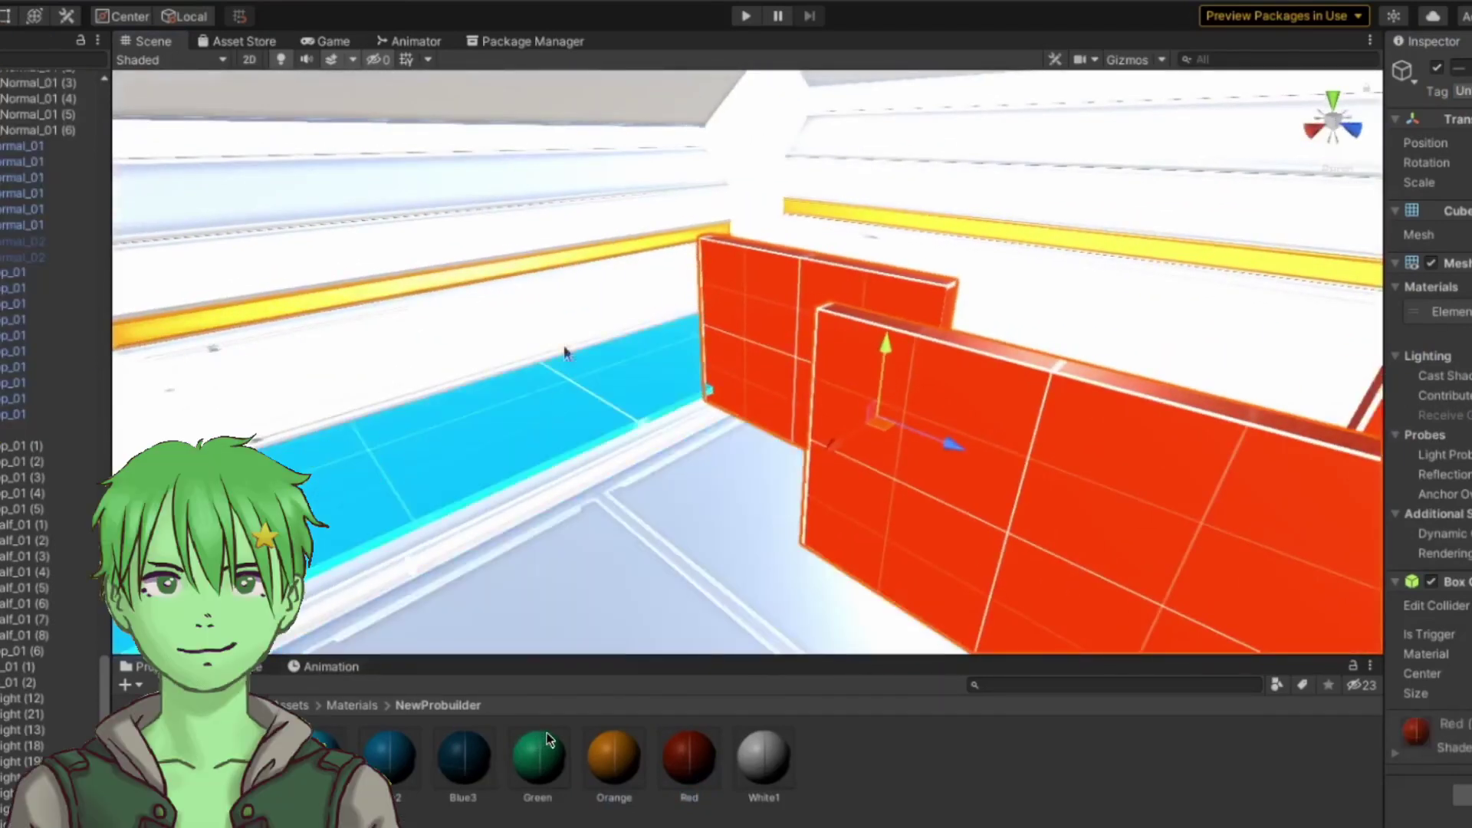
{"action": "left_click", "coordinate": [765, 13]}
{"action": "left_click", "coordinate": [742, 21]}
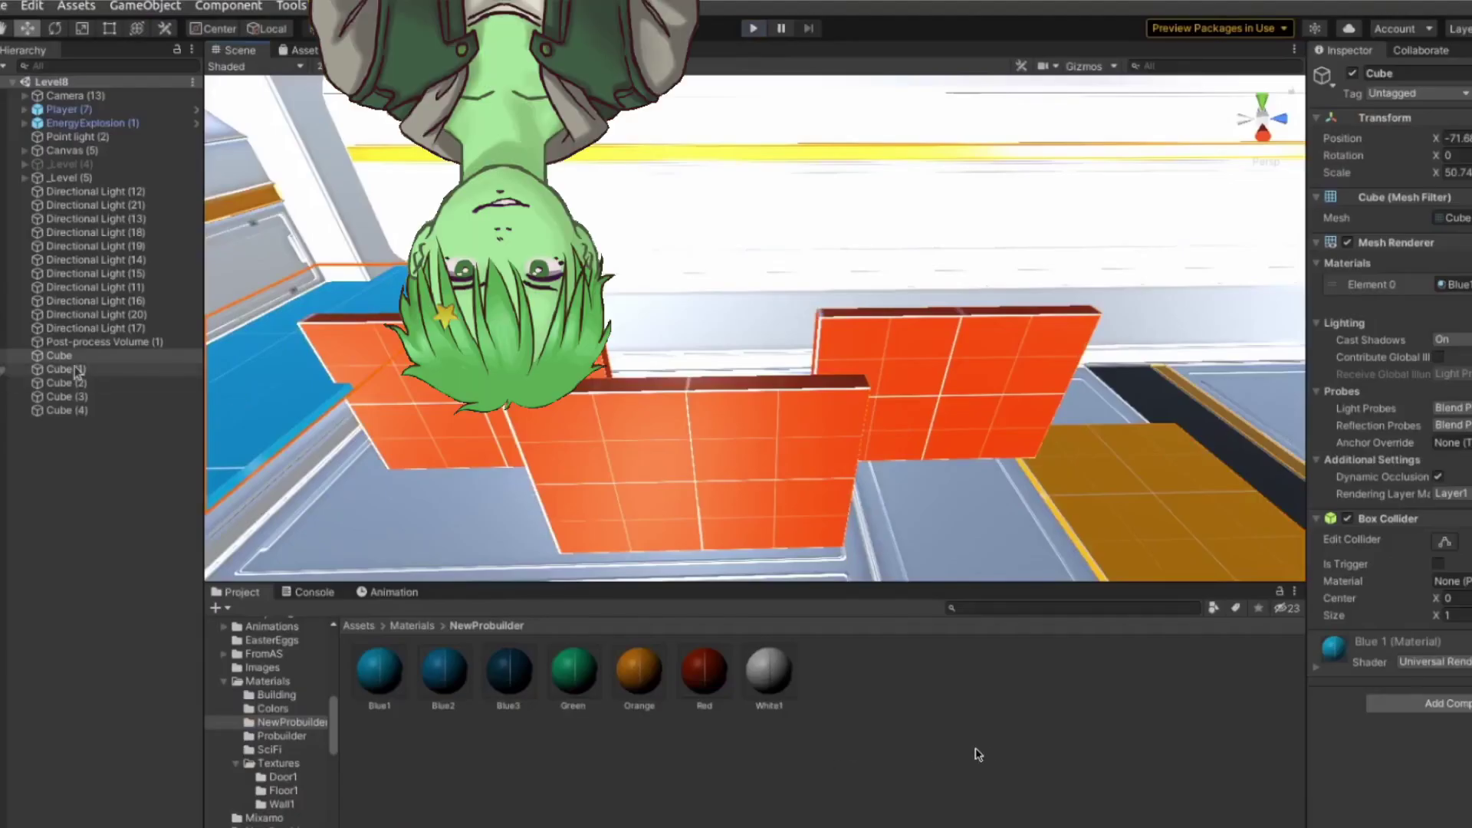
Duplicate the blue platform cube and place the copy farther along the corridor.
{"action": "right_click", "coordinate": [83, 357]}
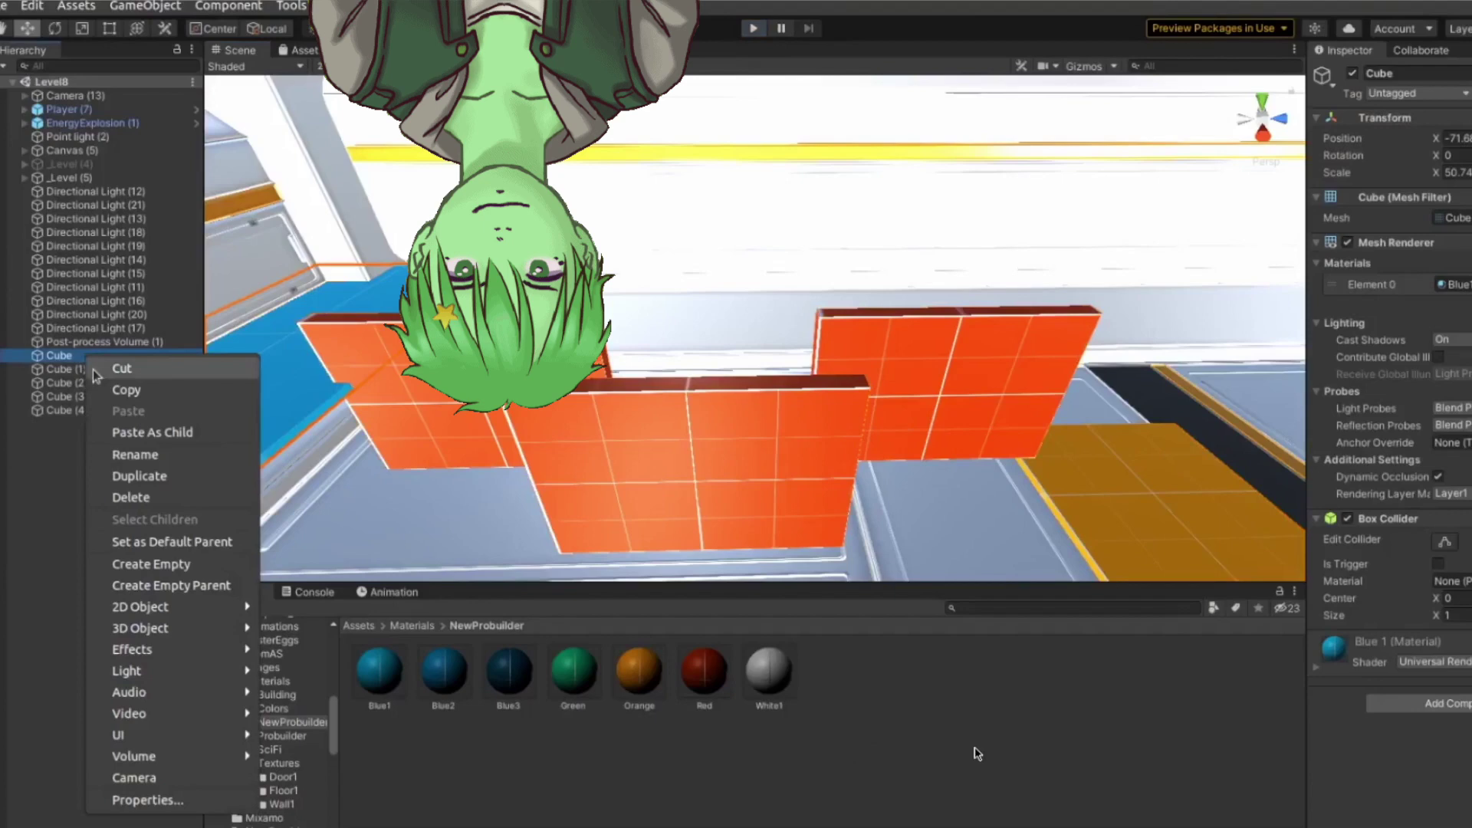
{"action": "left_click", "coordinate": [134, 454]}
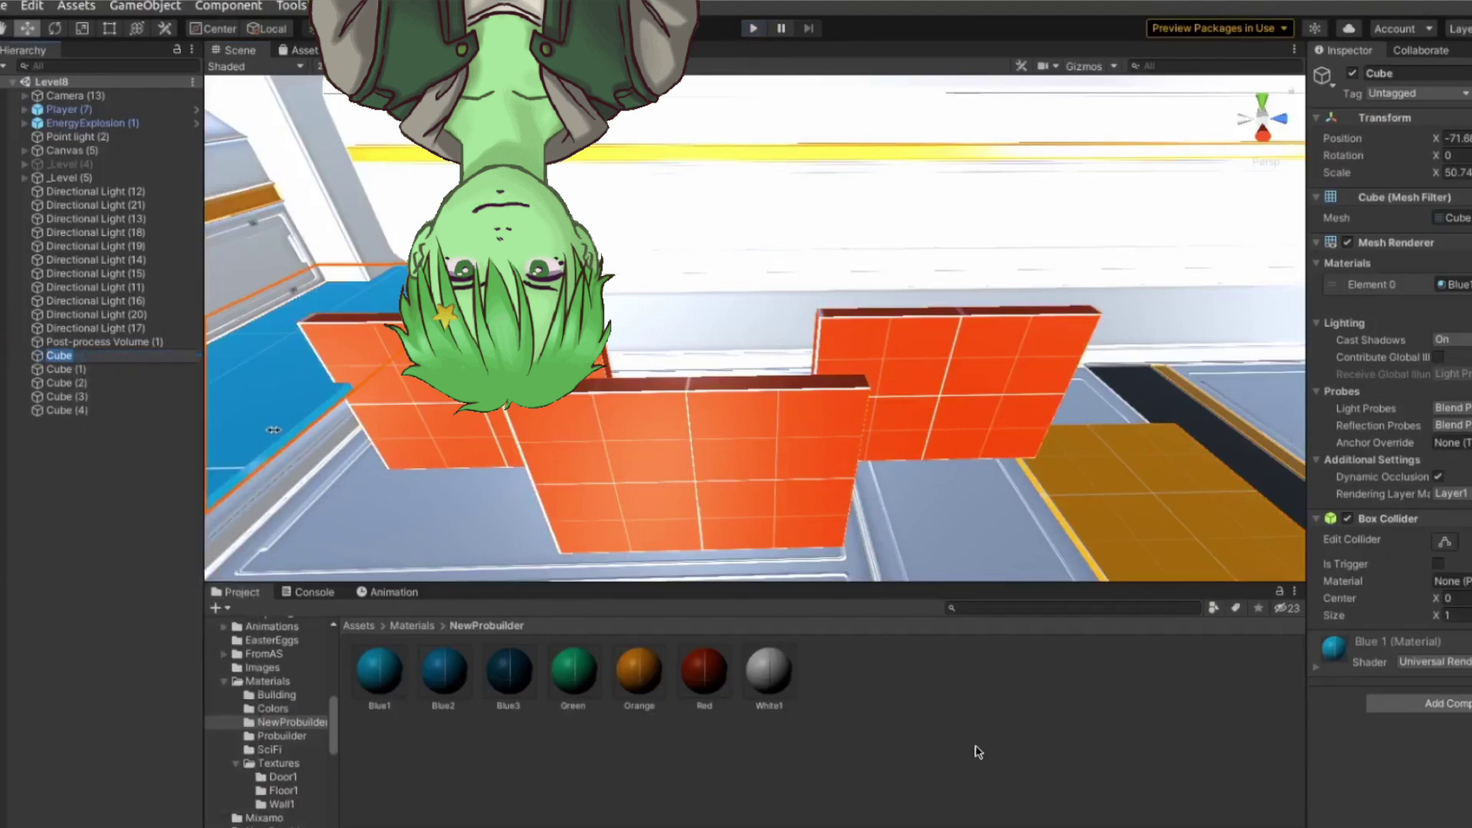
{"action": "left_click", "coordinate": [109, 381]}
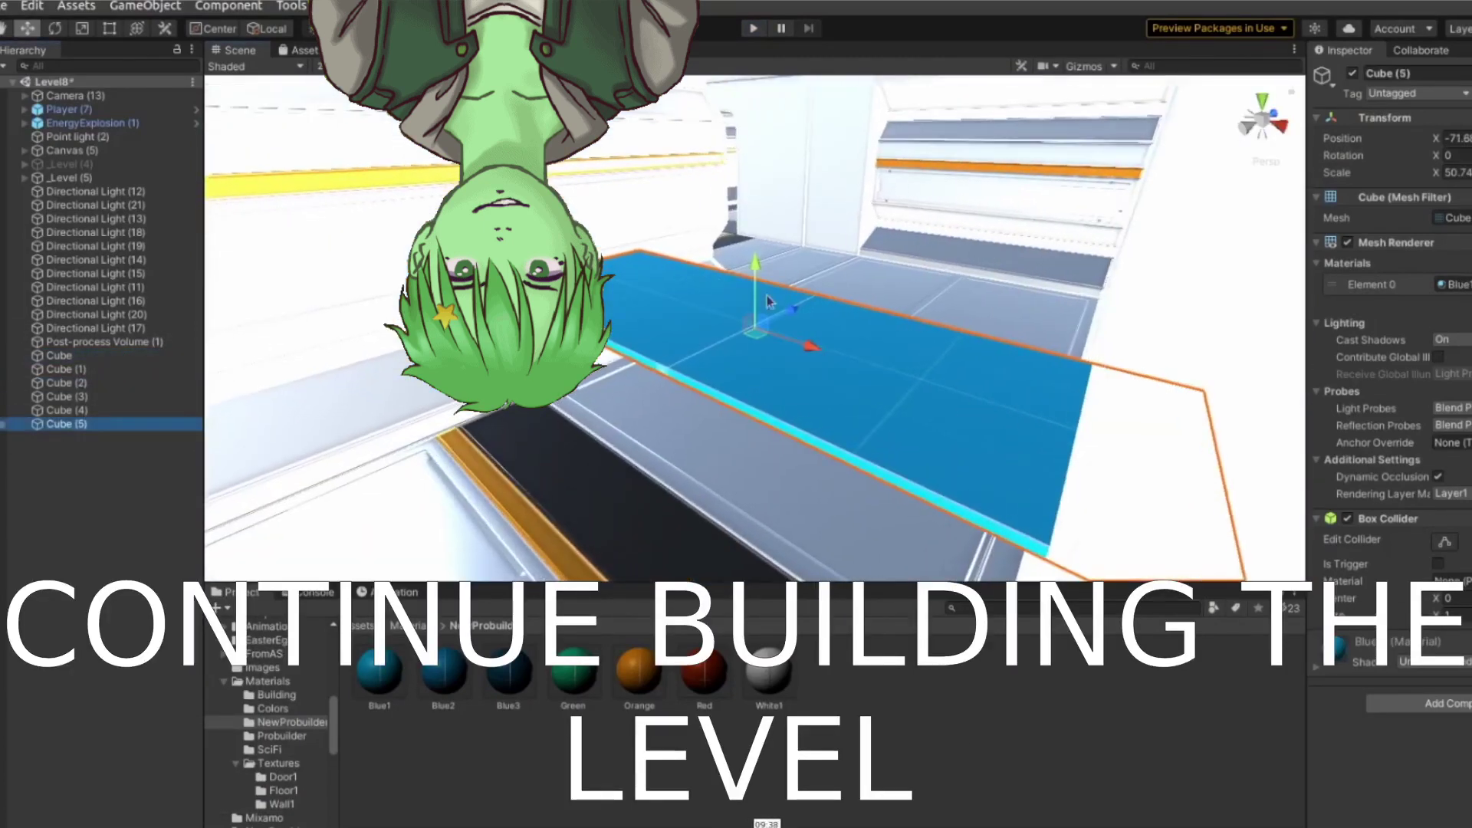
{"action": "right_click_drag", "start_coordinate": [798, 309], "coordinate": [1009, 286]}
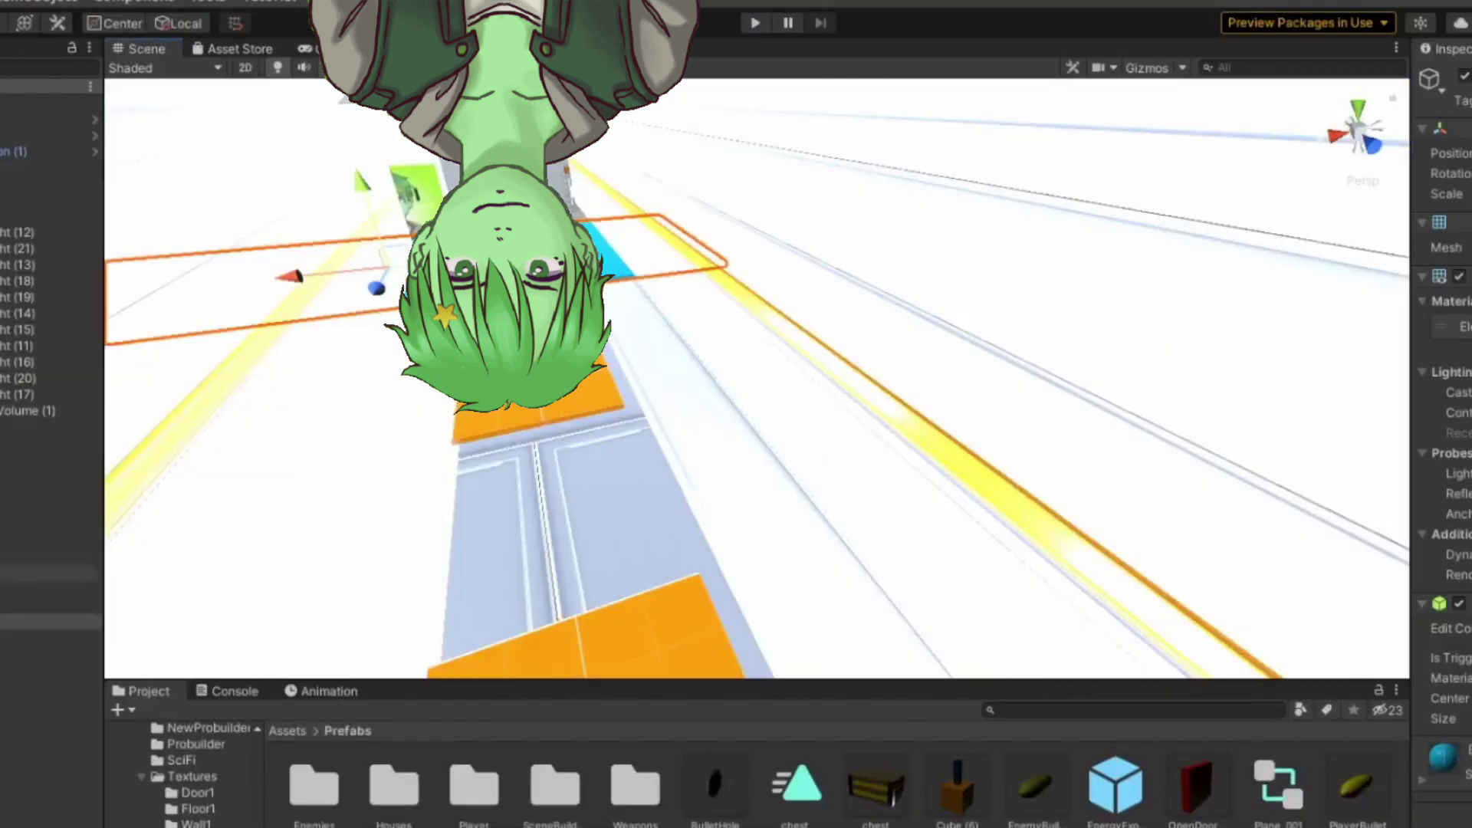
Duplicate the blue platform again and move the copy along the corridor to lie between the orange platforms.
{"action": "right_click", "coordinate": [16, 622]}
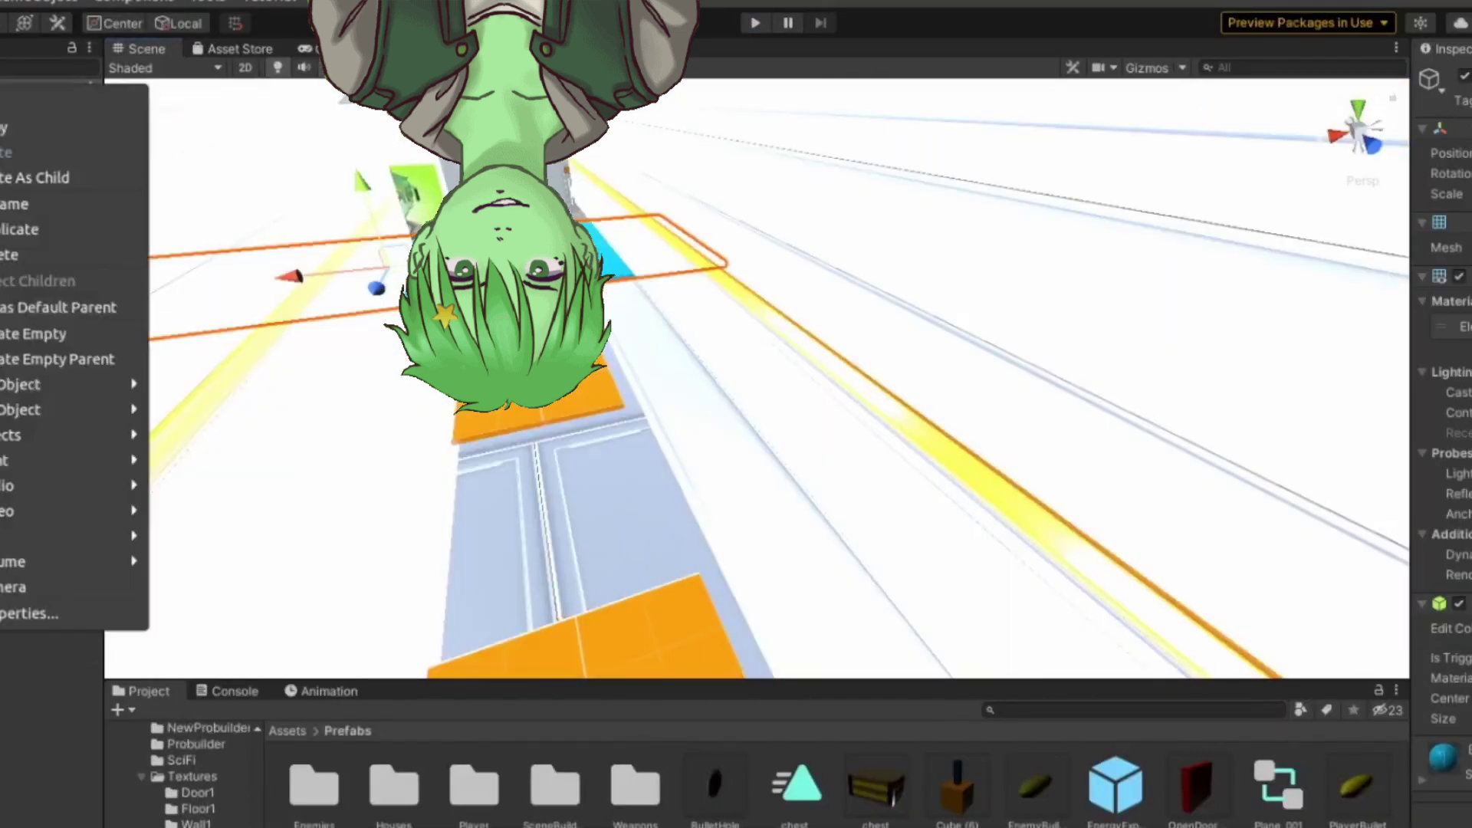
{"action": "left_click", "coordinate": [15, 205]}
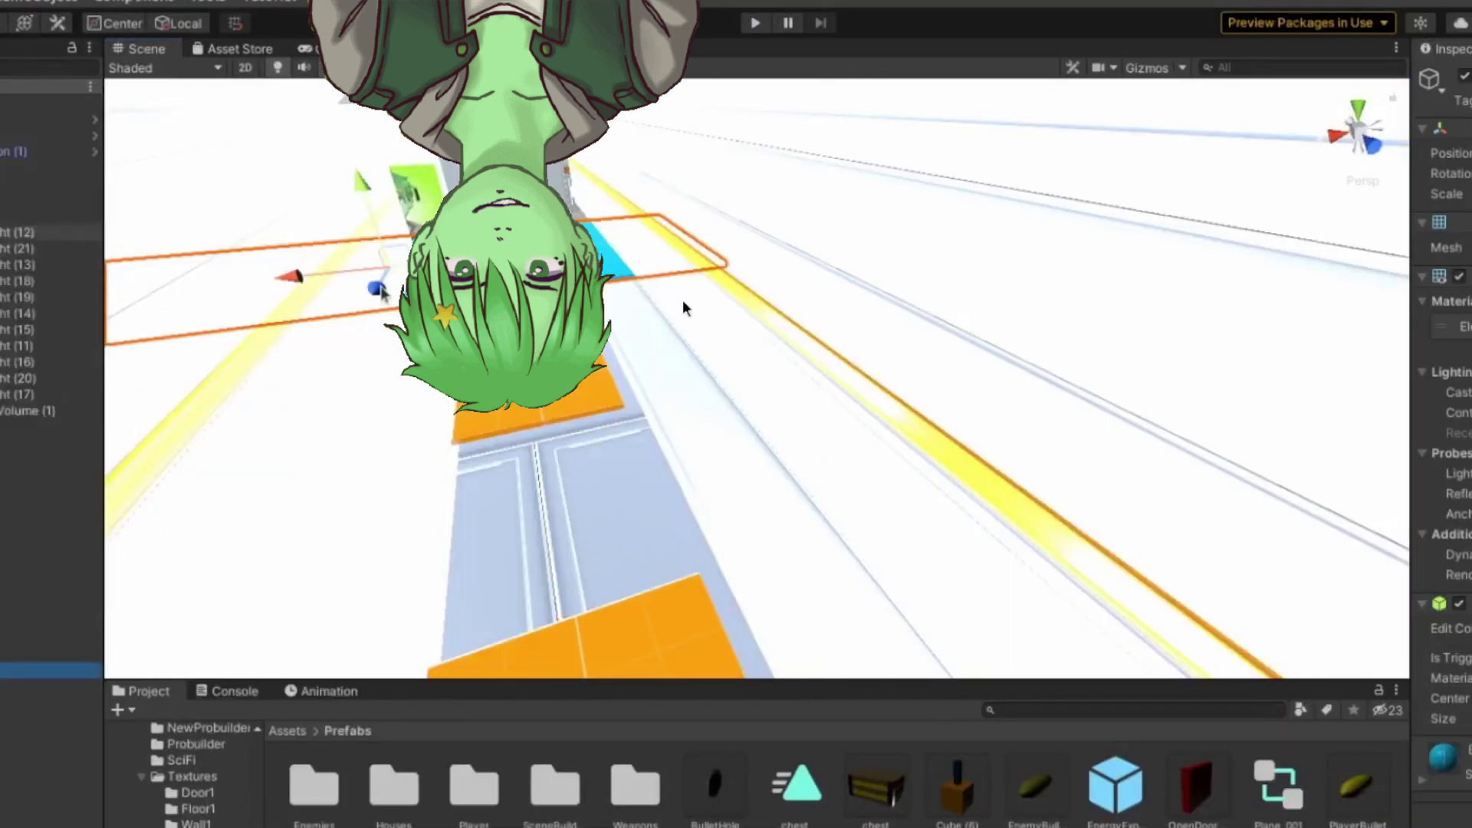
{"action": "left_click_drag", "start_coordinate": [381, 288], "coordinate": [517, 536]}
{"action": "right_click_drag", "start_coordinate": [517, 535], "coordinate": [148, 416]}
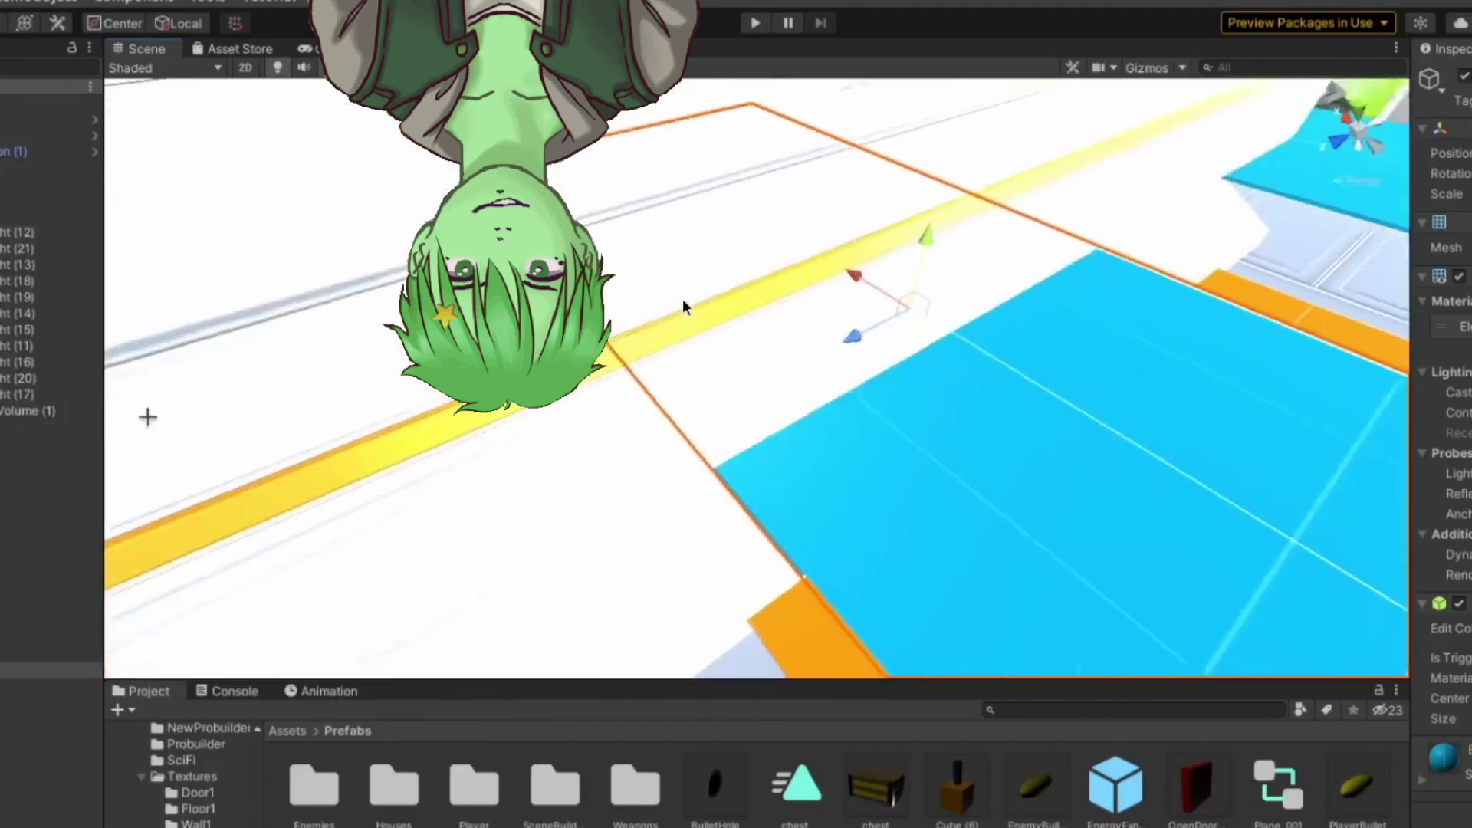
{"action": "right_click_drag", "start_coordinate": [682, 299], "coordinate": [682, 299]}
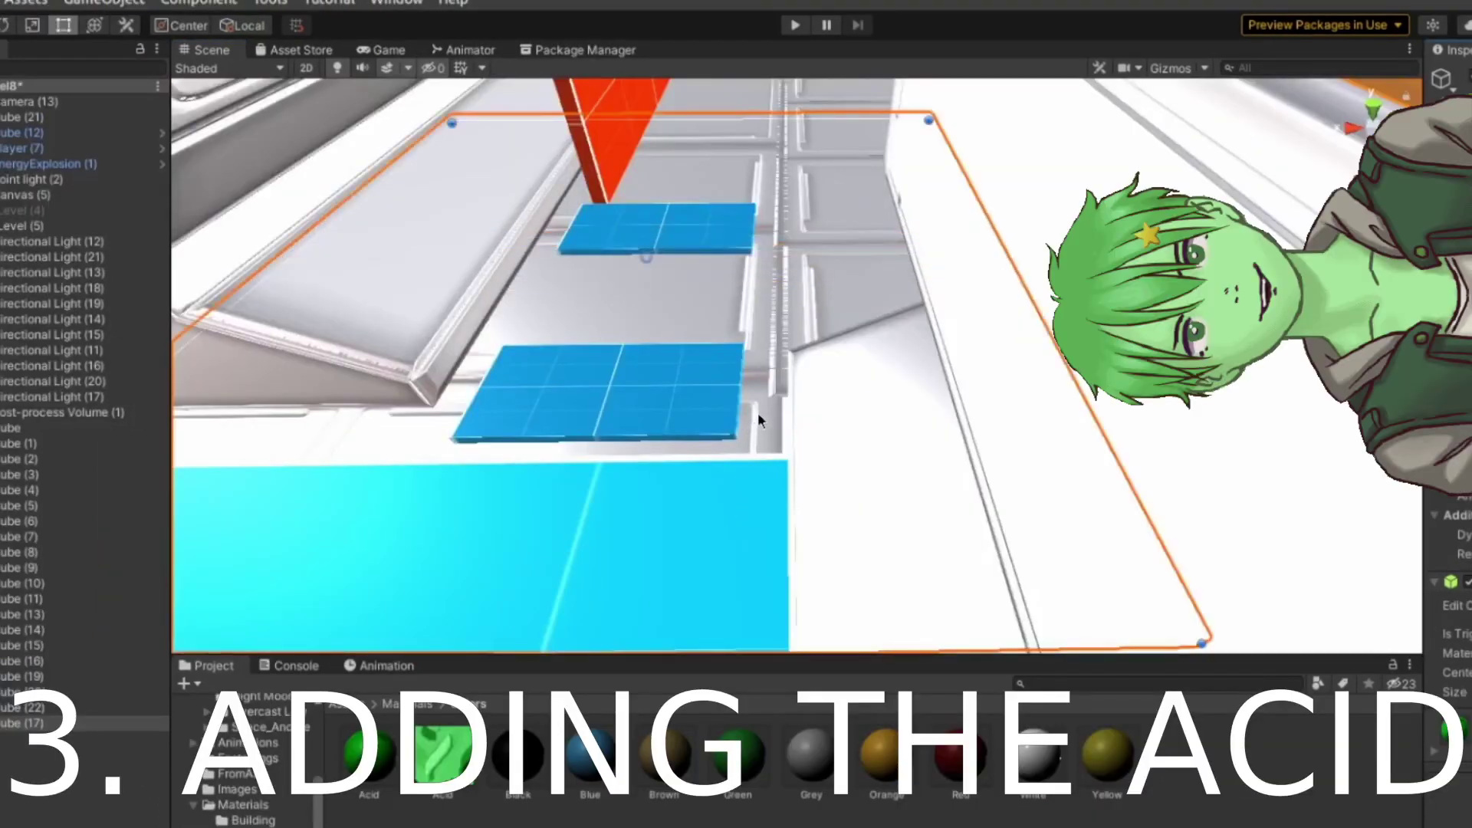
Lengthen and widen the green acid cube so it spans the end section of the spaceship floor.
{"action": "right_click_drag", "start_coordinate": [1038, 443], "coordinate": [1033, 439]}
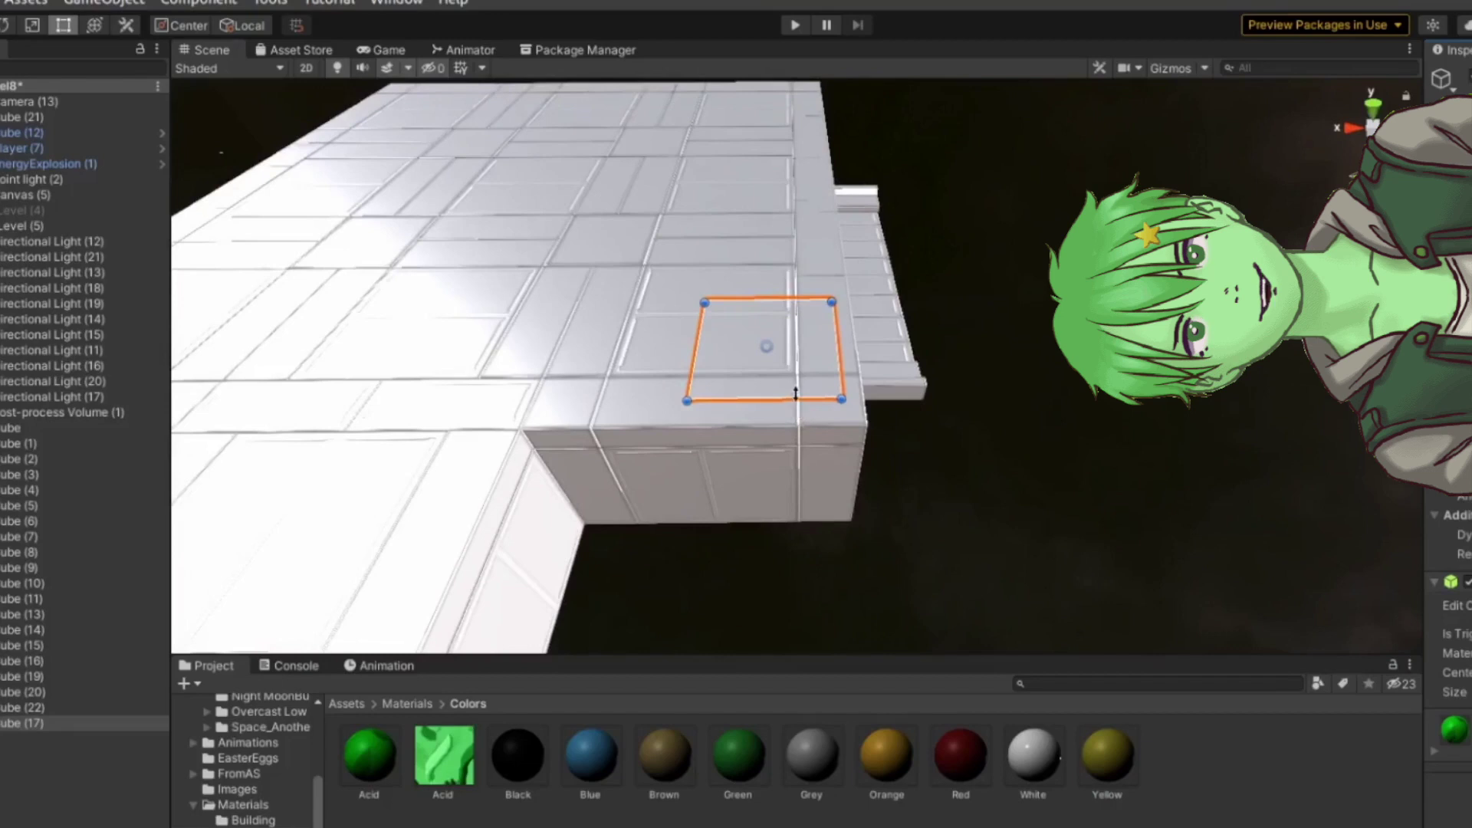
{"action": "left_click_drag", "start_coordinate": [793, 399], "coordinate": [806, 514]}
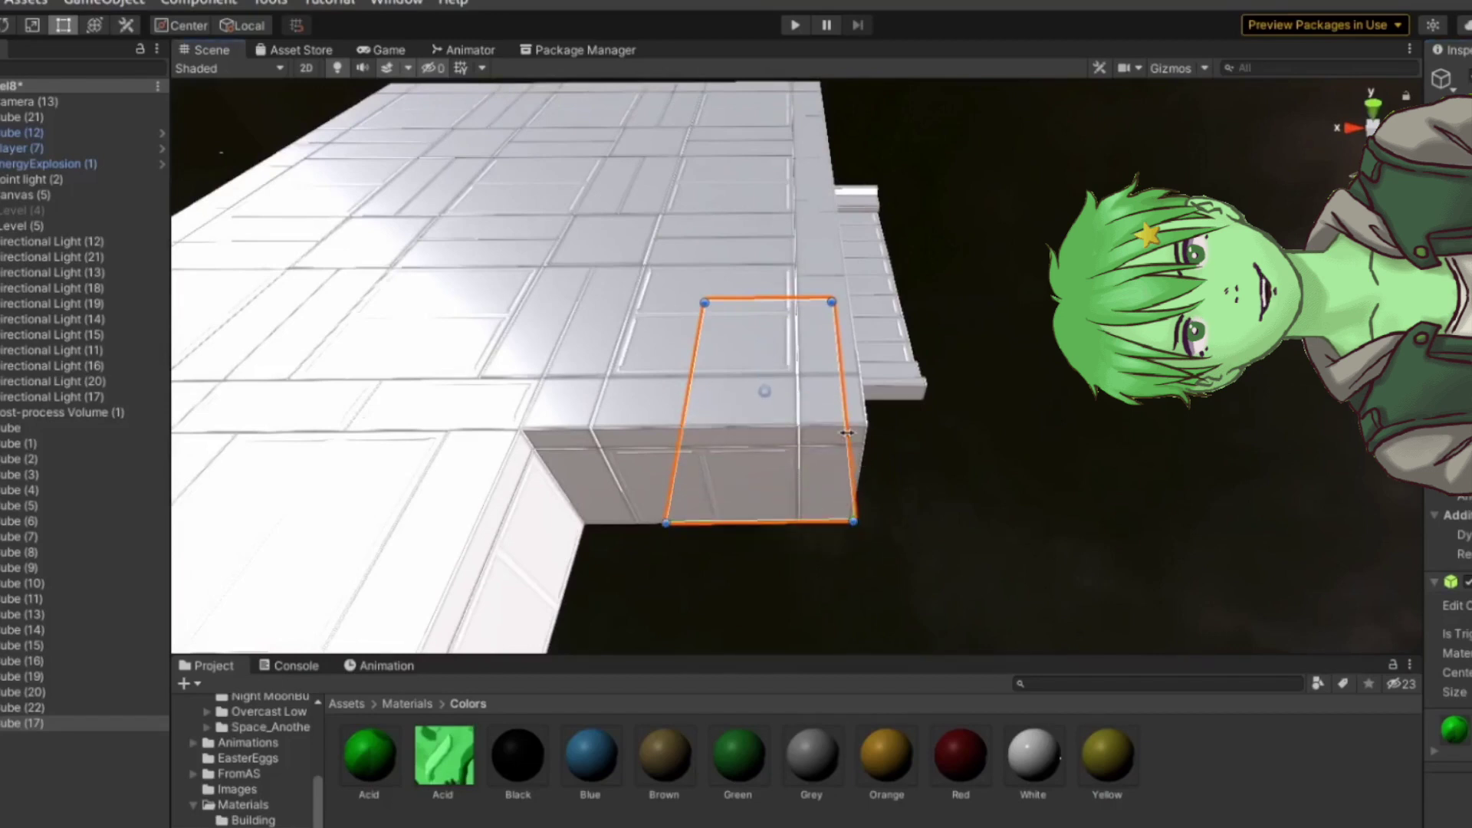
{"action": "left_click_drag", "start_coordinate": [846, 433], "coordinate": [852, 434]}
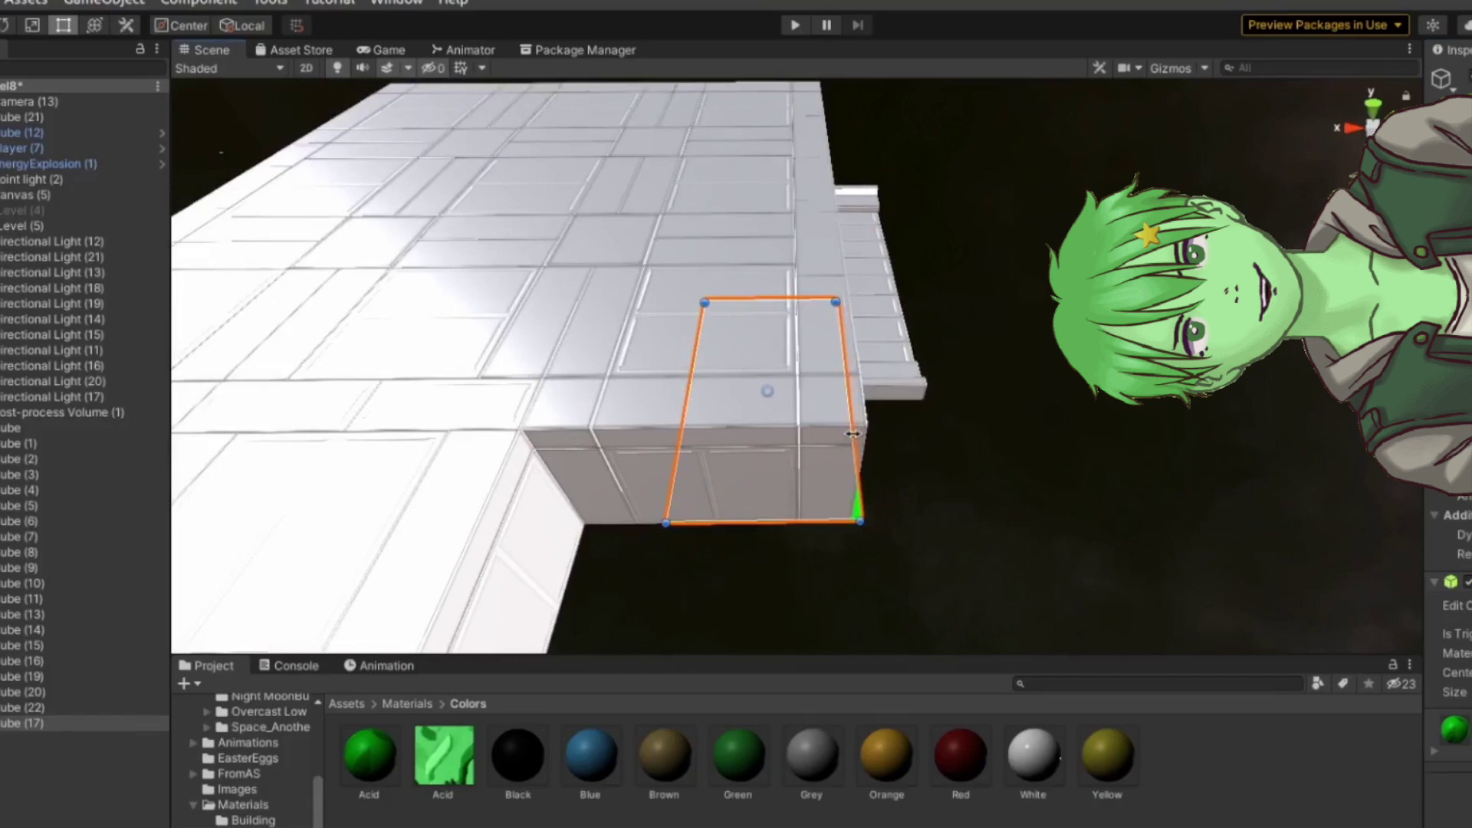
{"action": "left_click", "coordinate": [798, 233]}
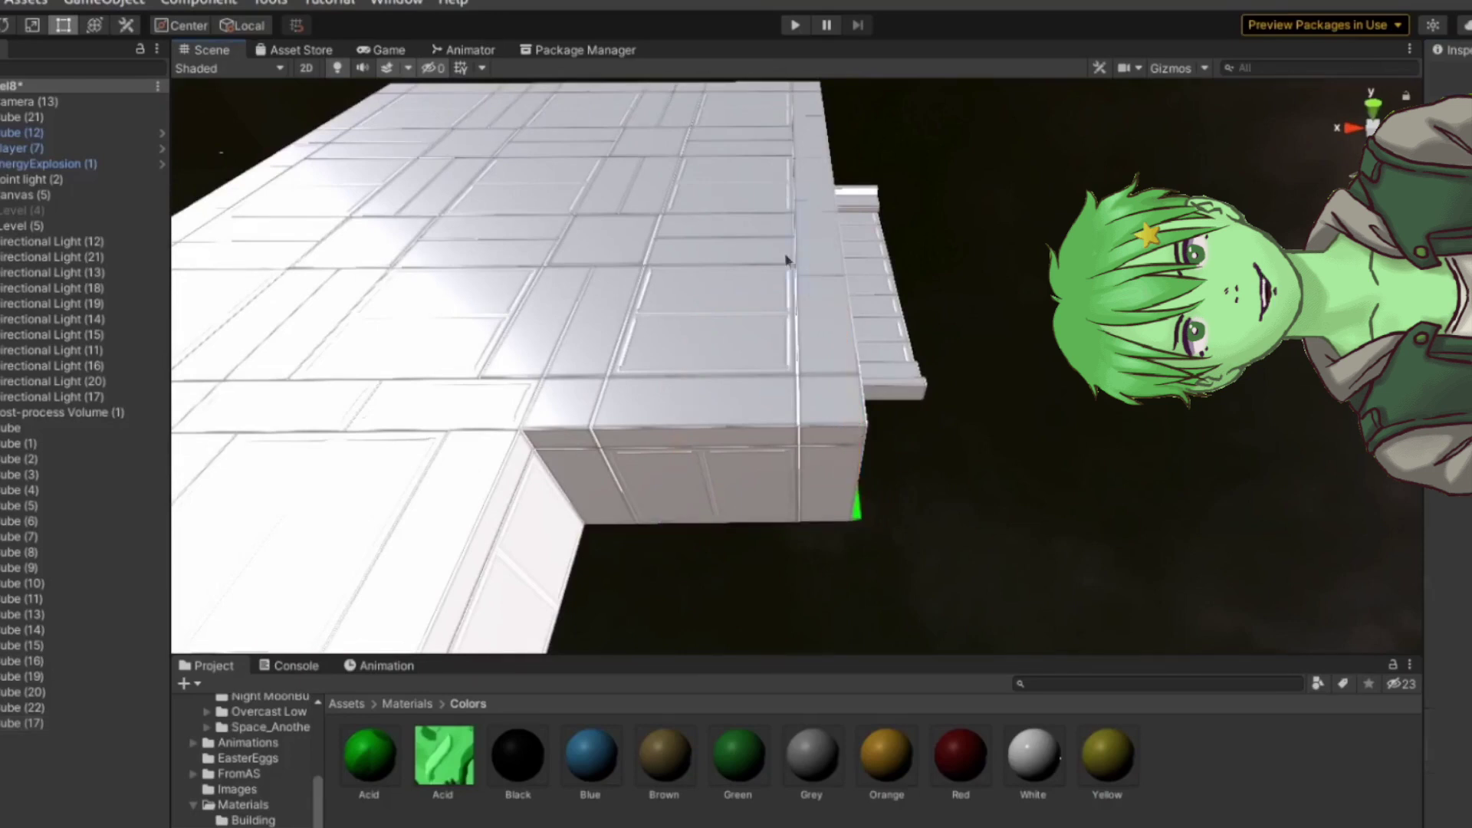
{"action": "left_click", "coordinate": [111, 722]}
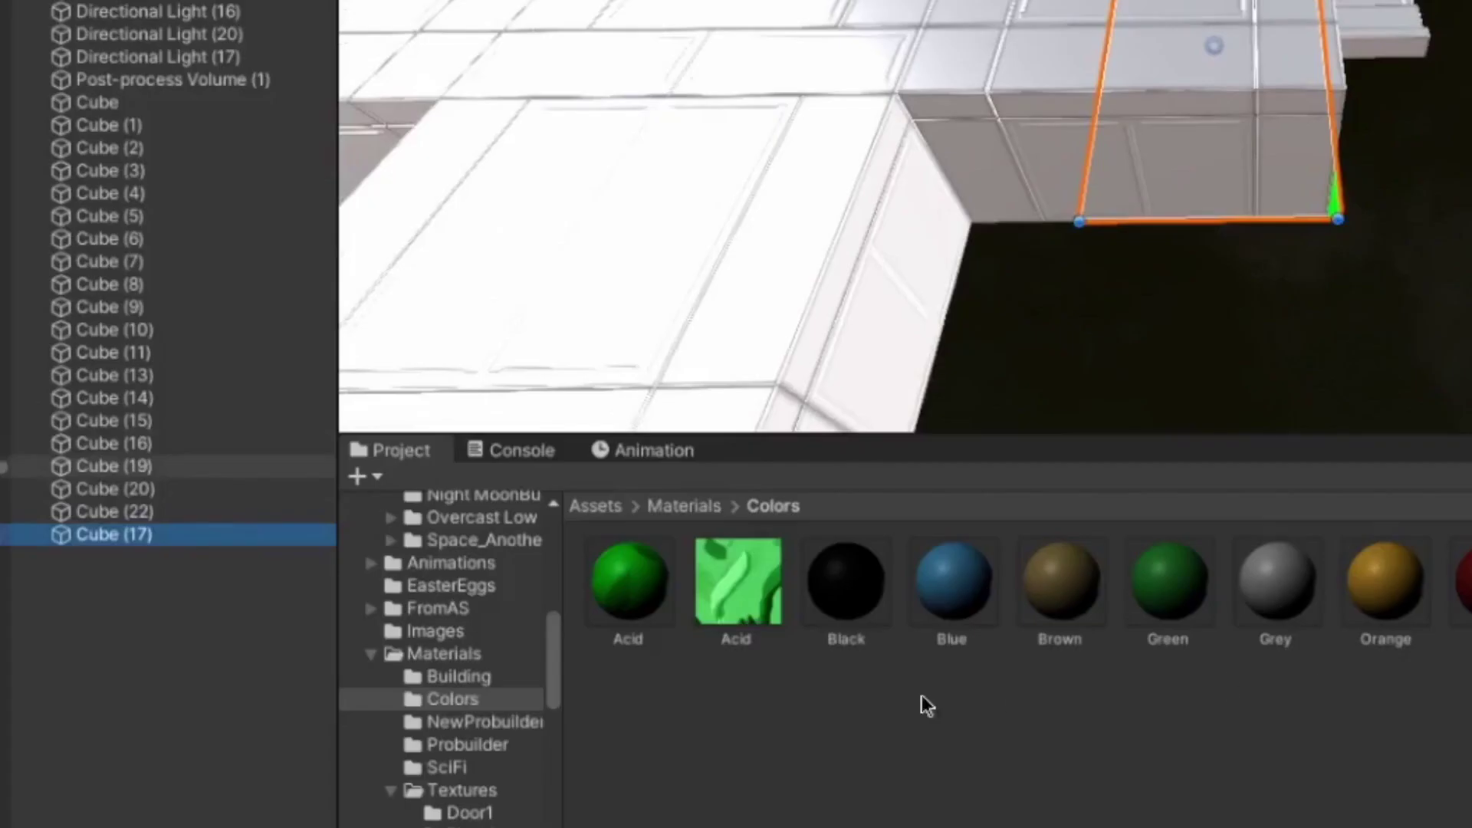
{"action": "left_click", "coordinate": [467, 826]}
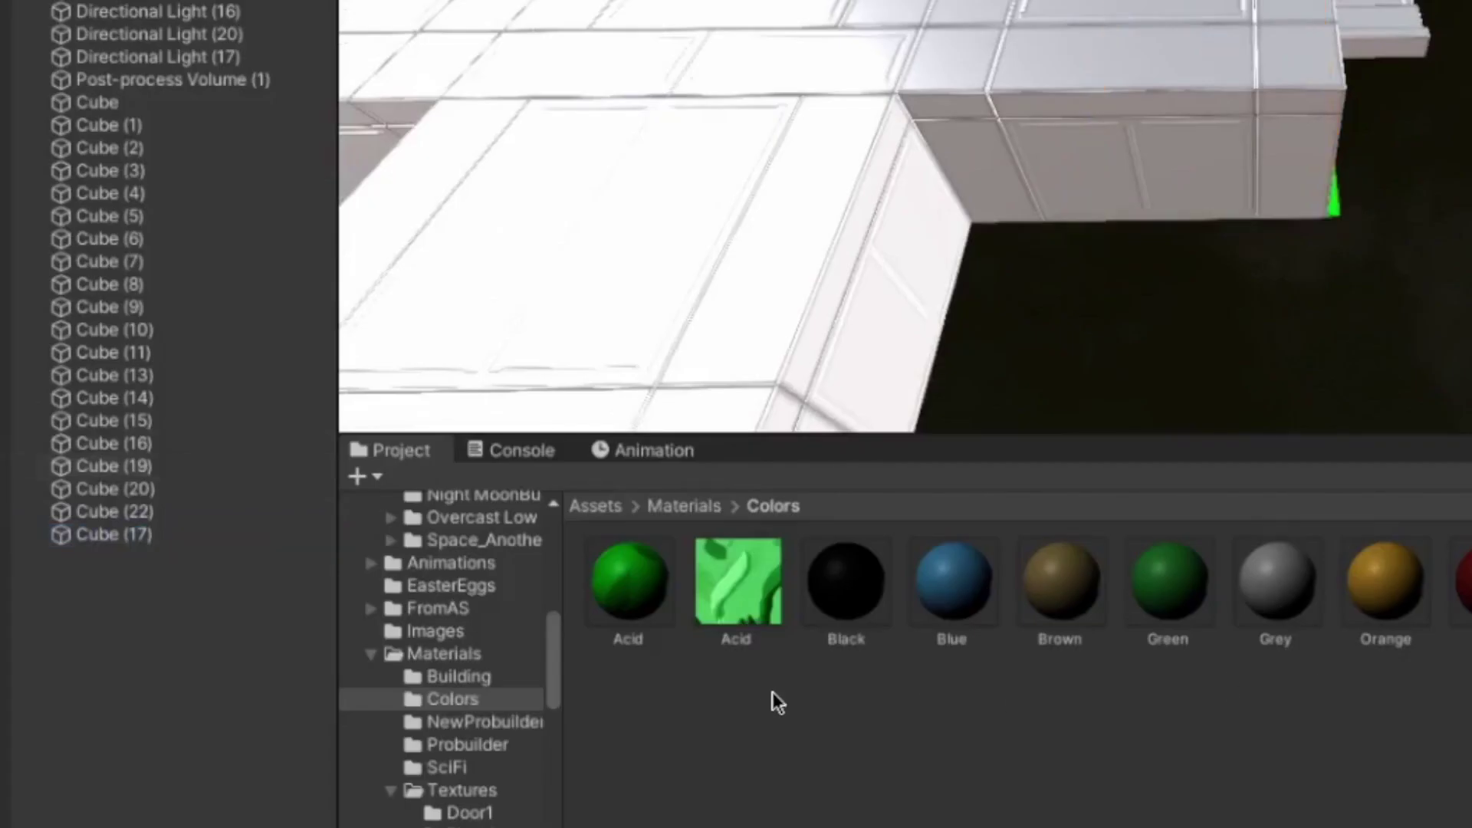
{"action": "left_click", "coordinate": [223, 539]}
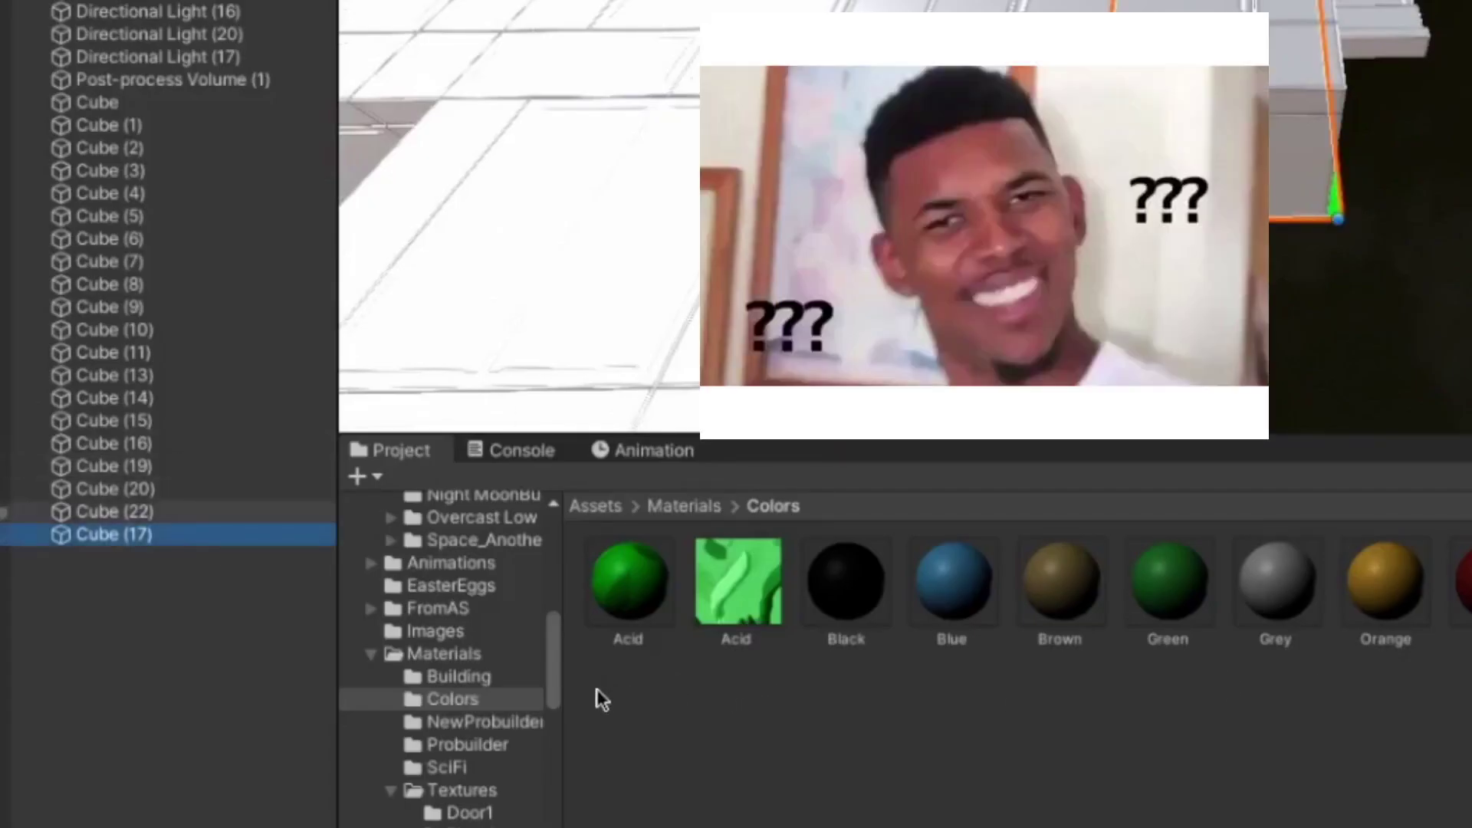
{"action": "left_click", "coordinate": [666, 673]}
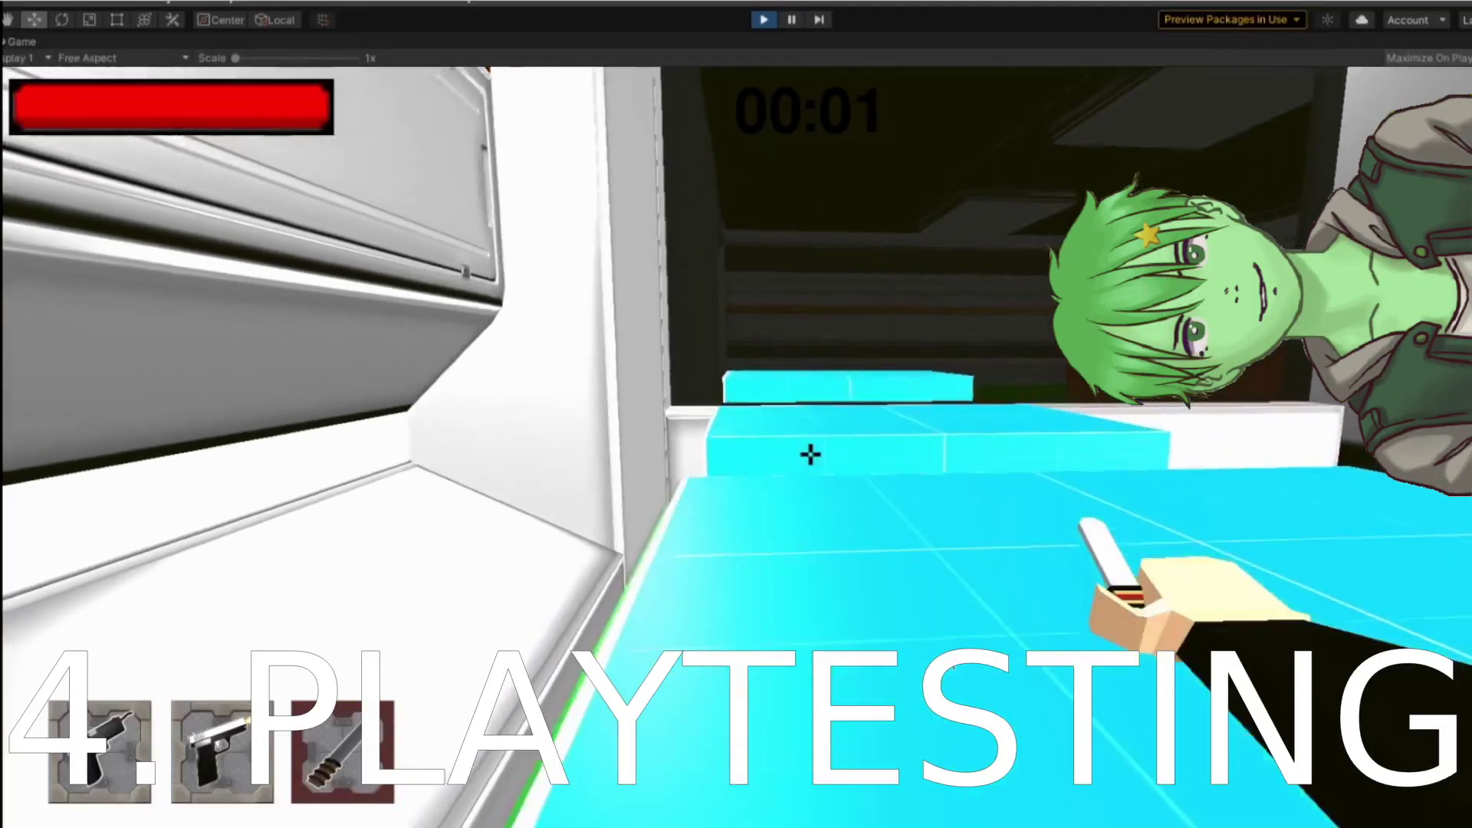
Walk and jump along the blue platforms in the running level to test the opening jumps.
{"action": "key", "text": "w"}
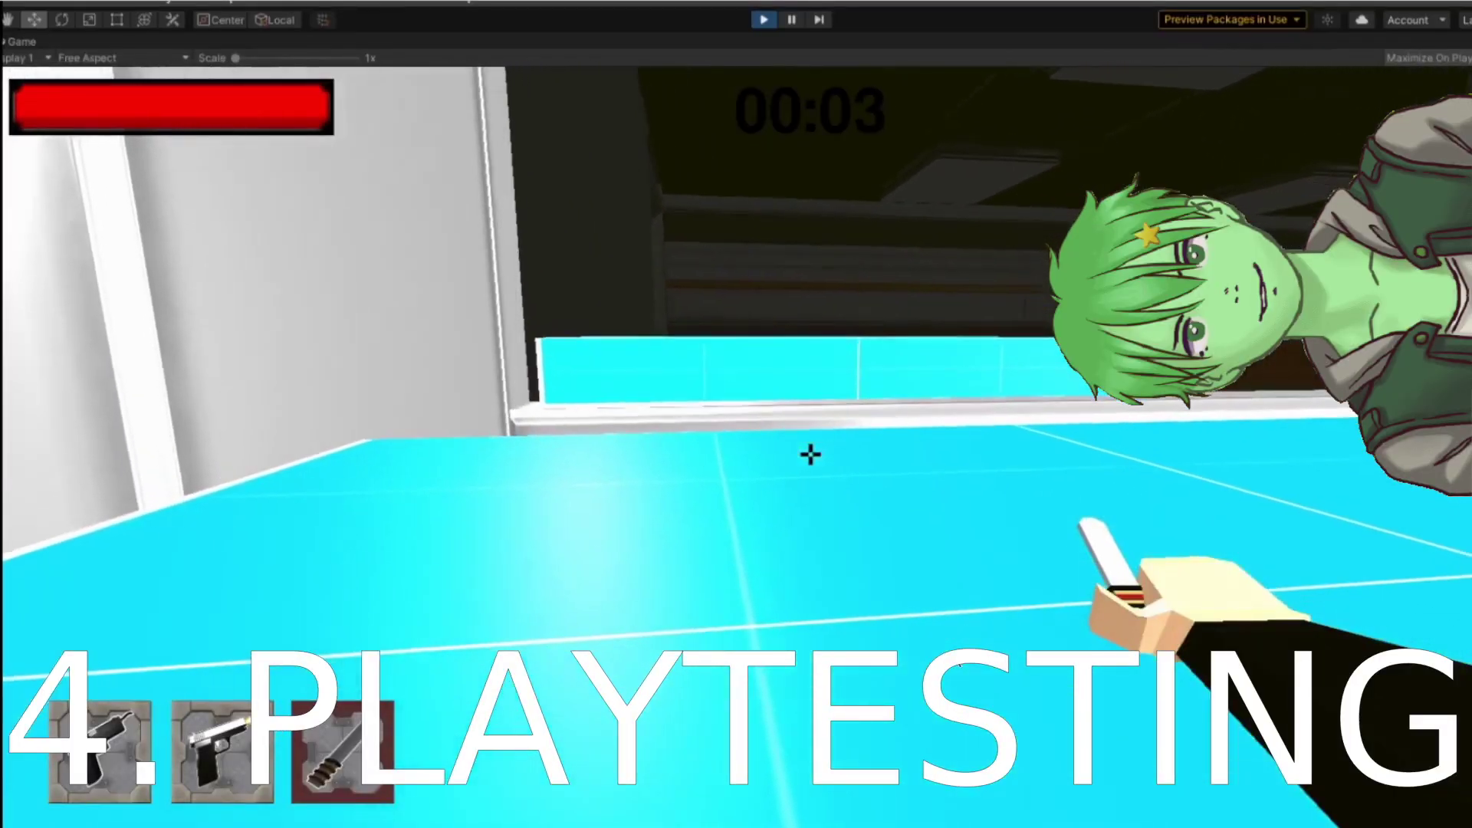
{"action": "key", "text": "w"}
{"action": "key", "text": "space"}
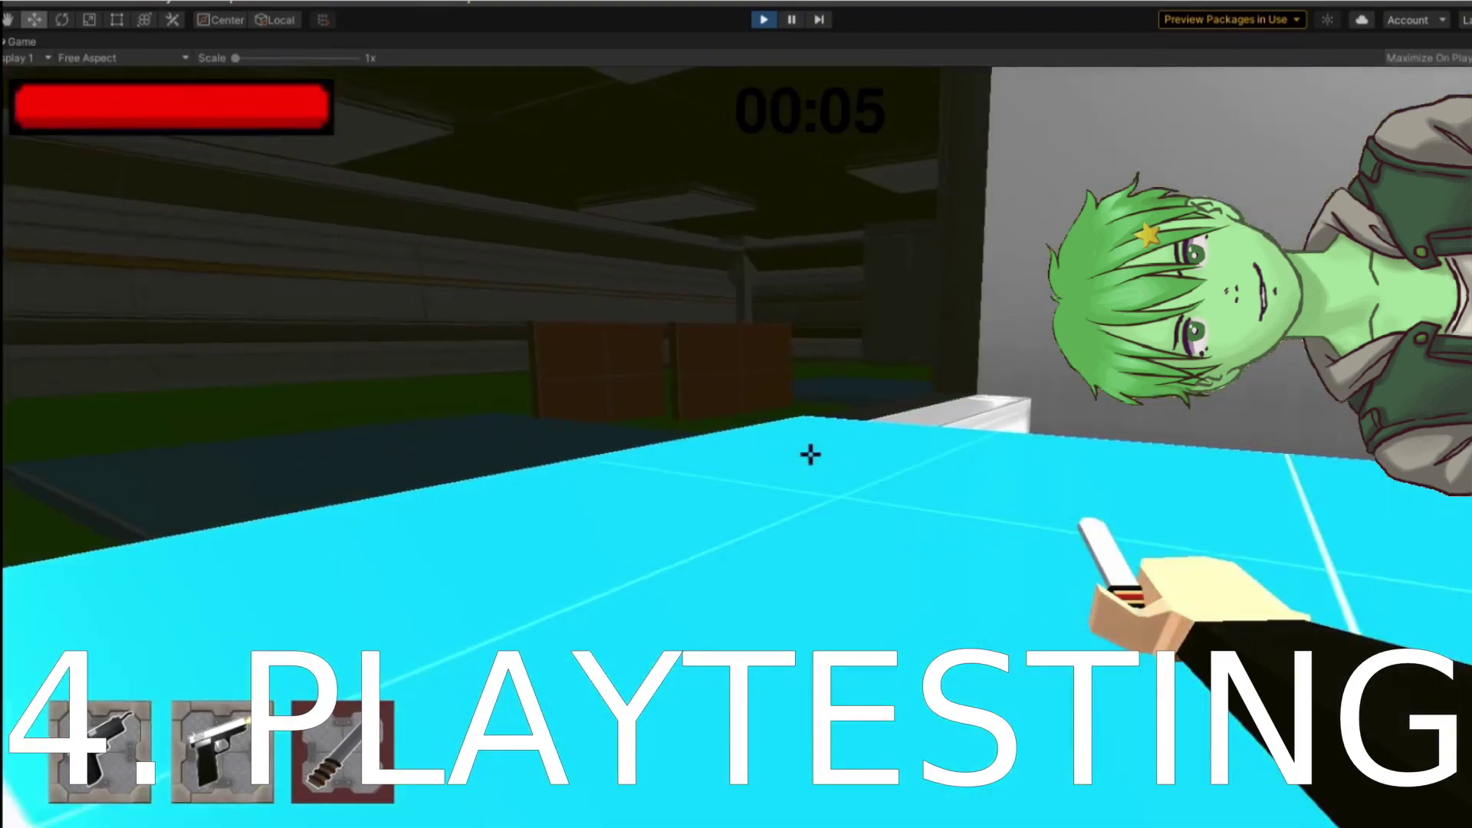
{"action": "key", "text": "w"}
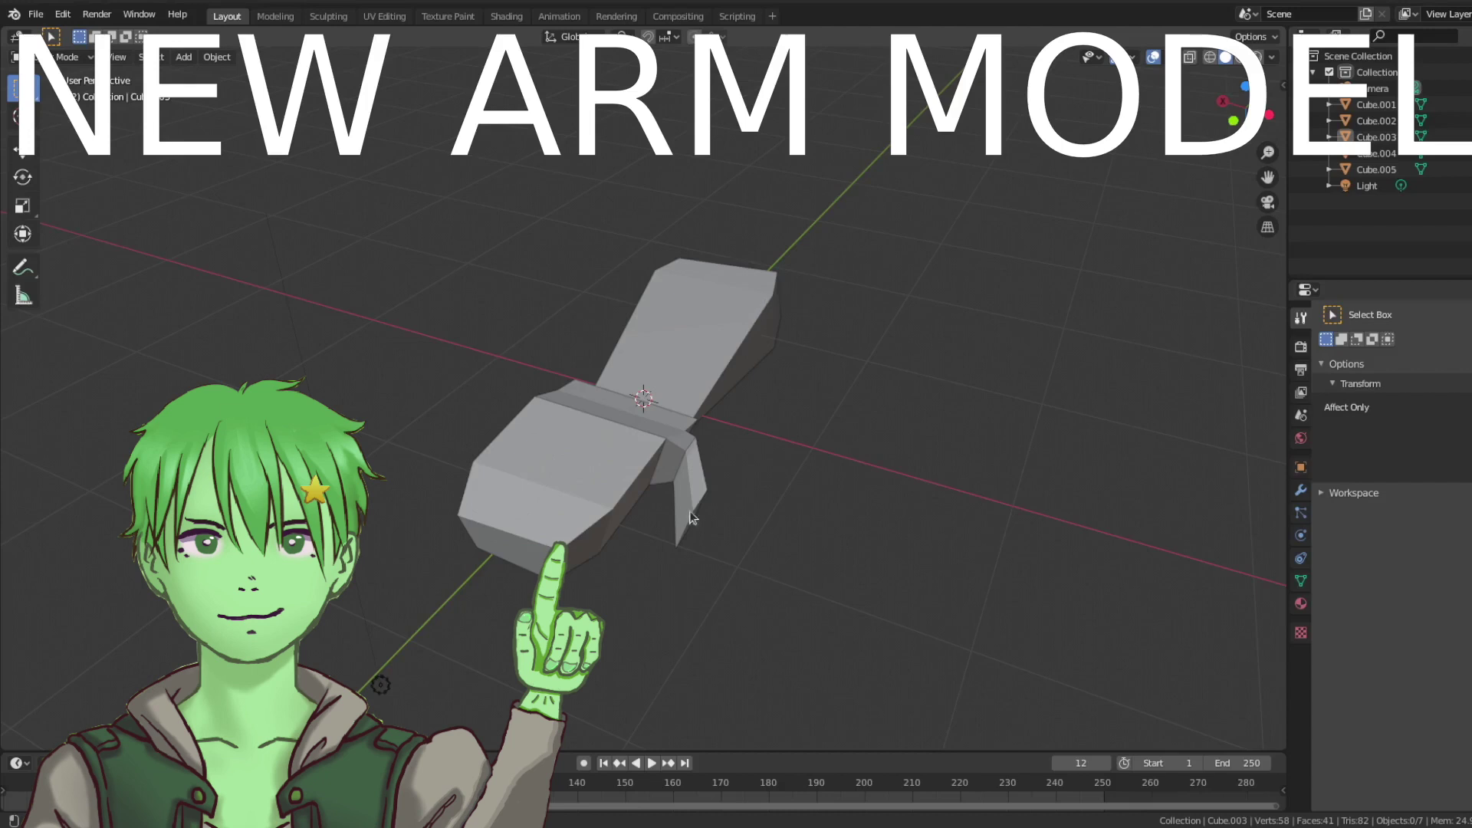
Switch from Blender to Unity and start a playtest of Level3 from the Game view.
{"action": "mouse_move", "coordinate": [1037, 809]}
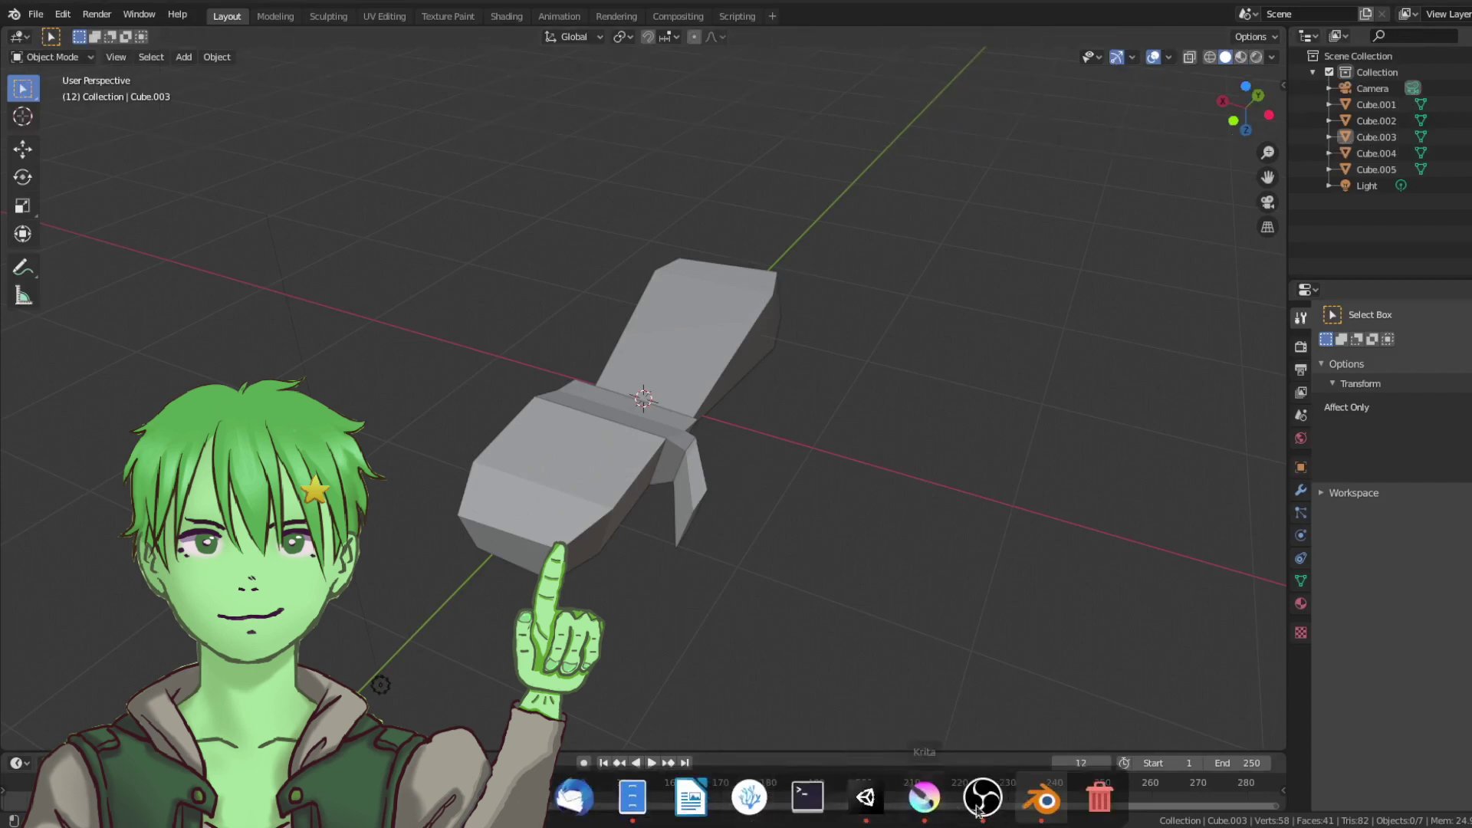
{"action": "left_click", "coordinate": [866, 798]}
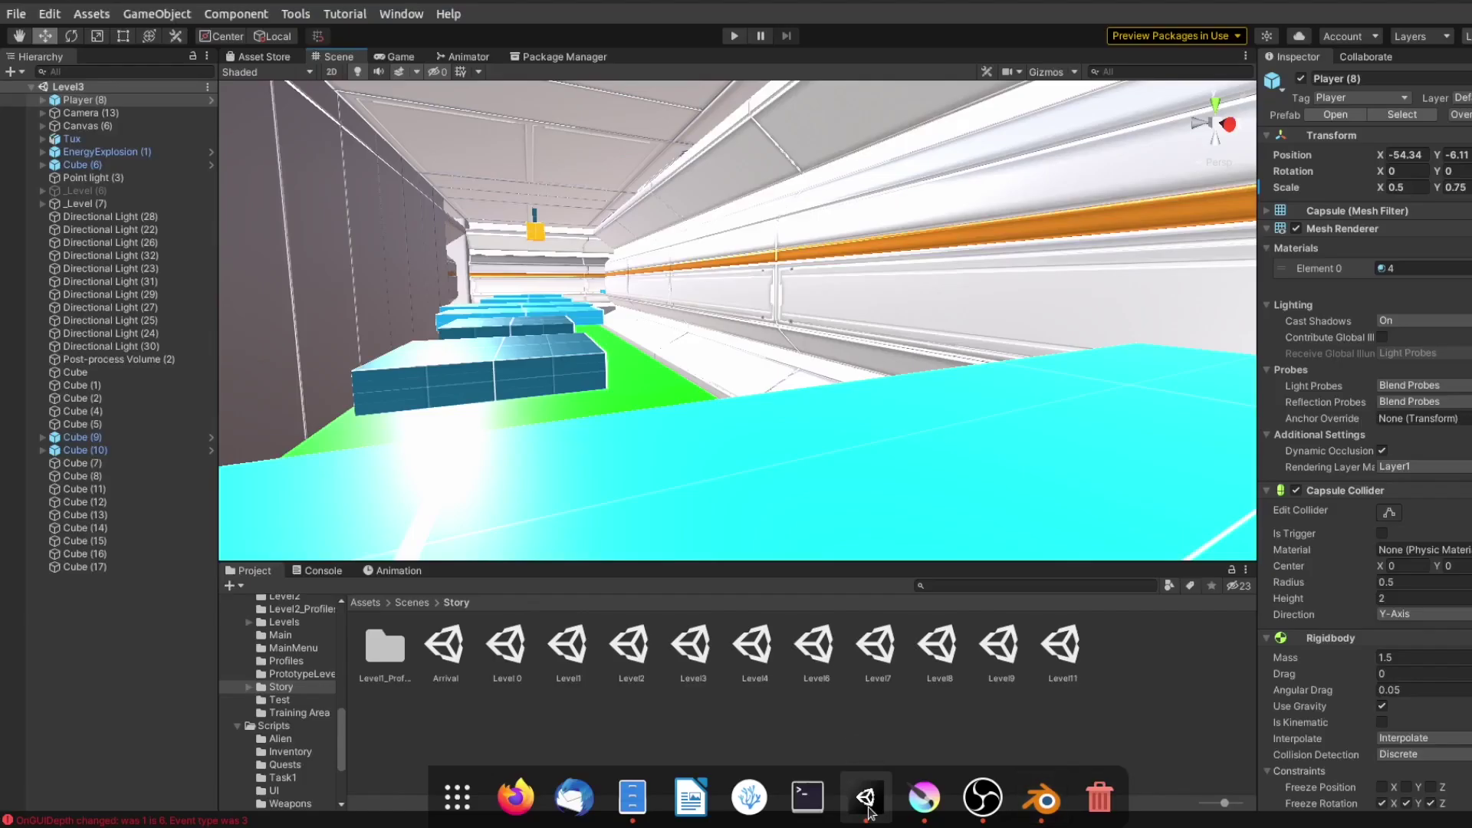
{"action": "left_click", "coordinate": [407, 60]}
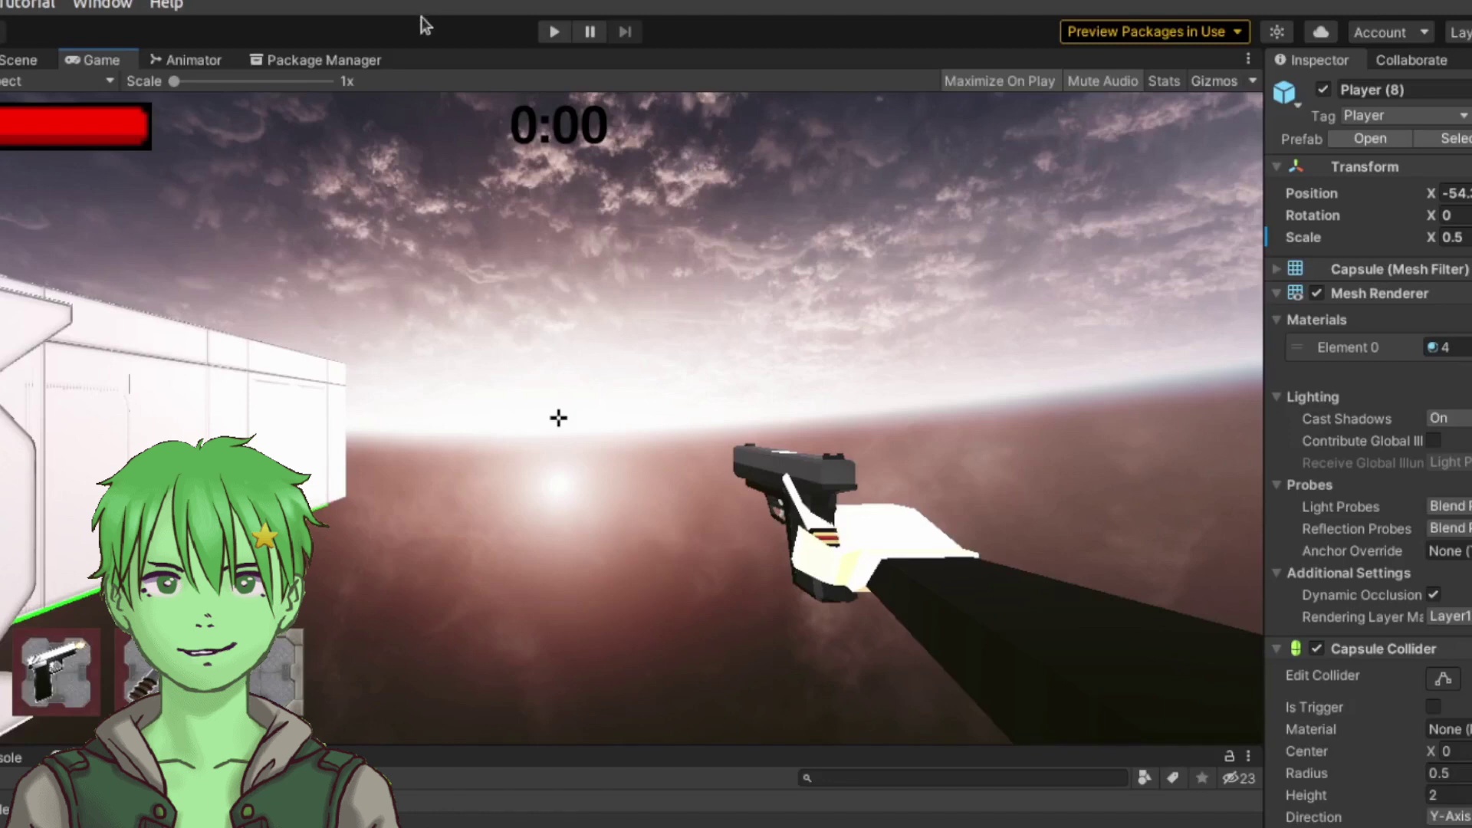
{"action": "left_click", "coordinate": [555, 31]}
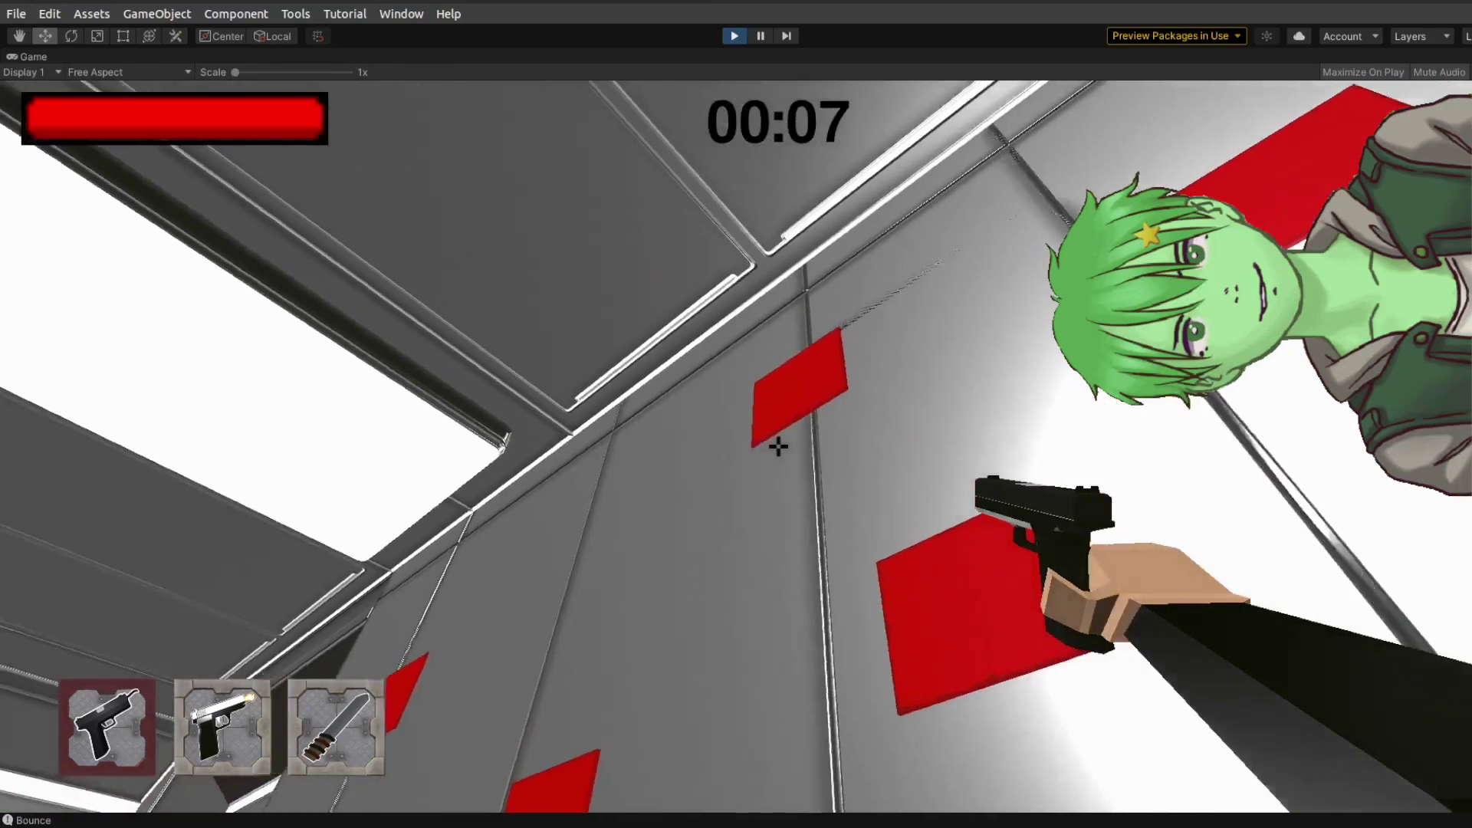
Equip the second pistol and shoot the red square buttons on the corridor walls one after another.
{"action": "key", "text": "2"}
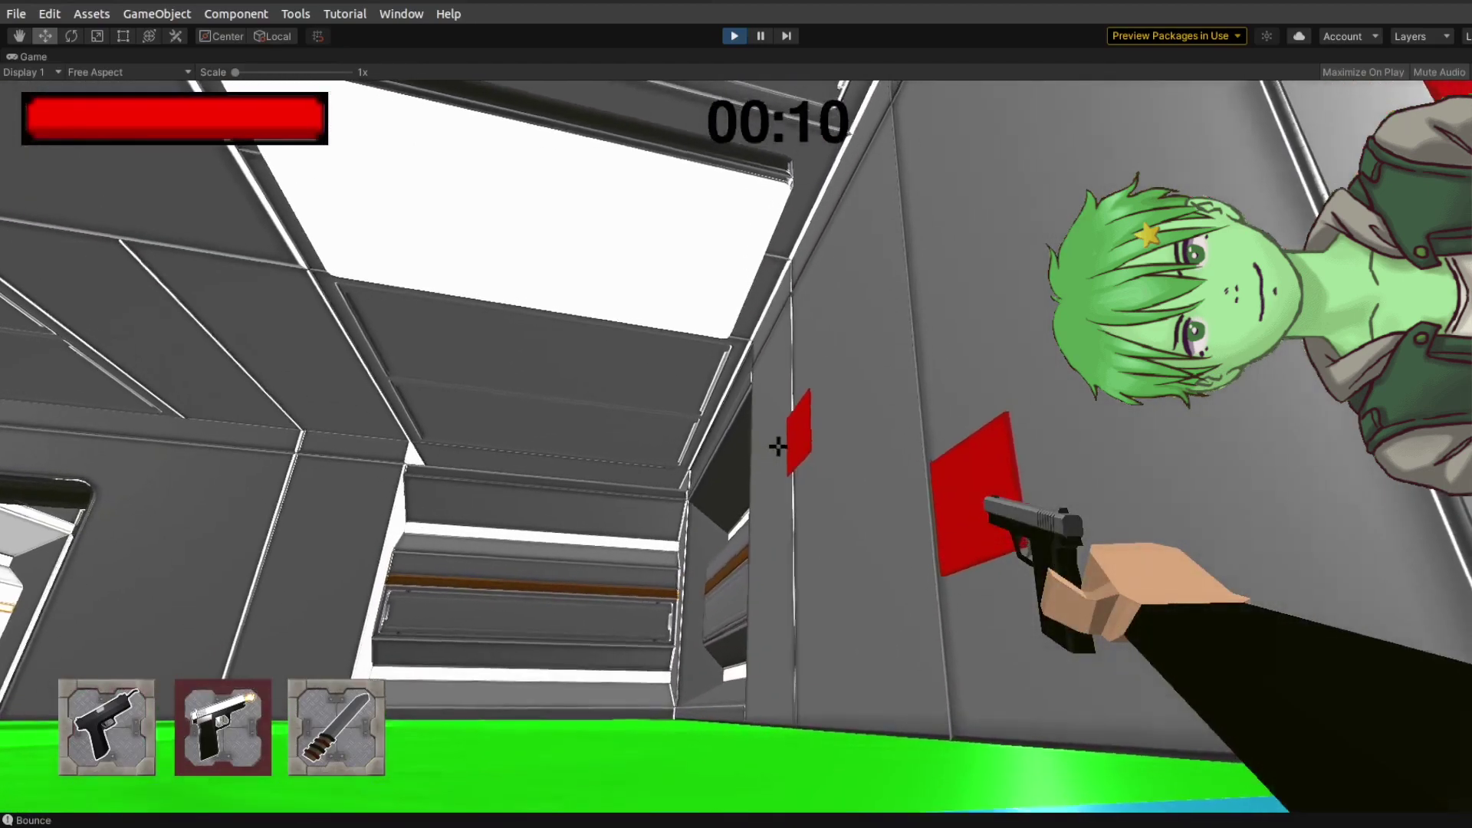
{"action": "left_click", "coordinate": [778, 446]}
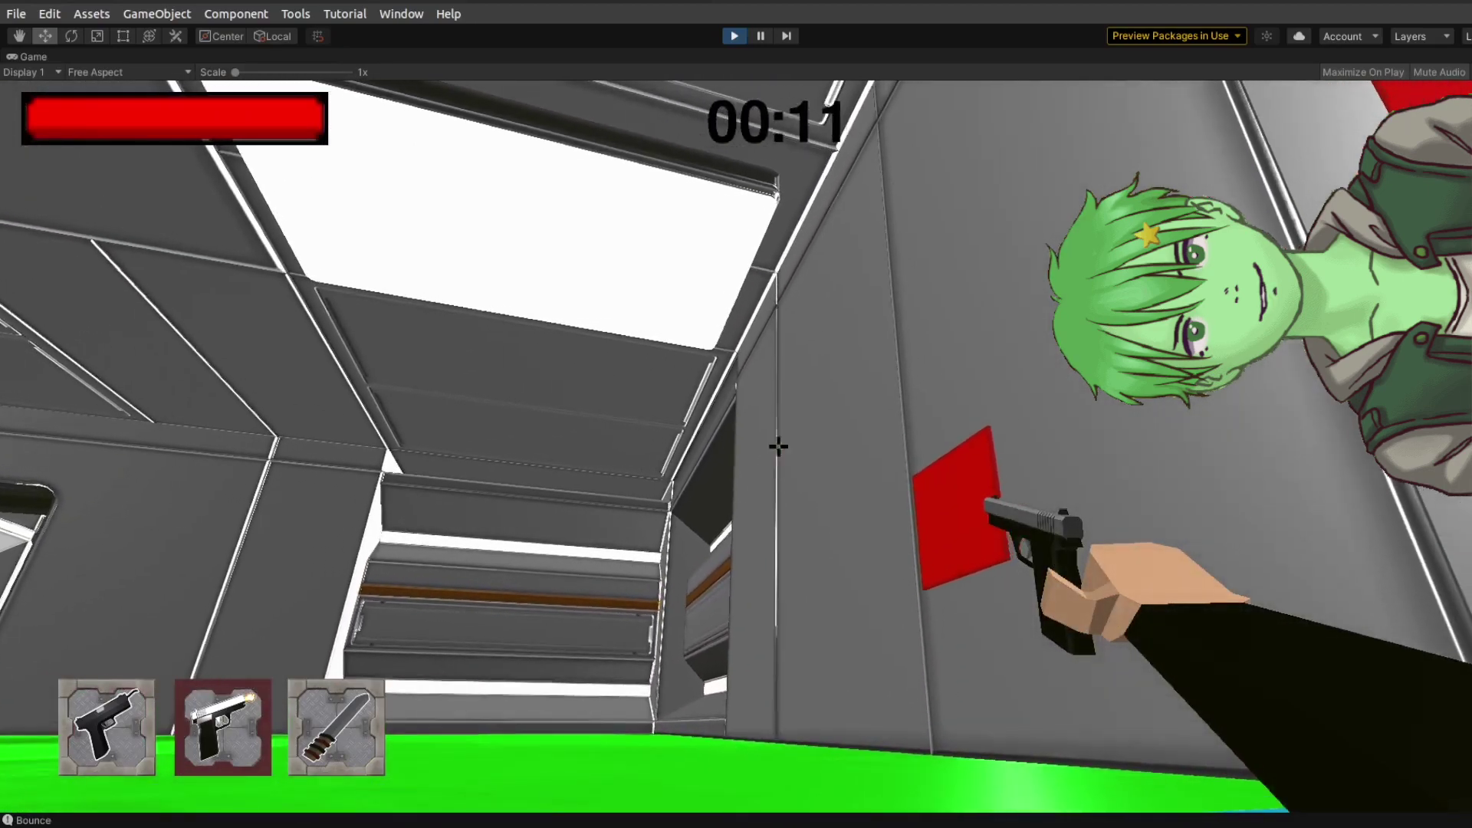
{"action": "left_click", "coordinate": [778, 446]}
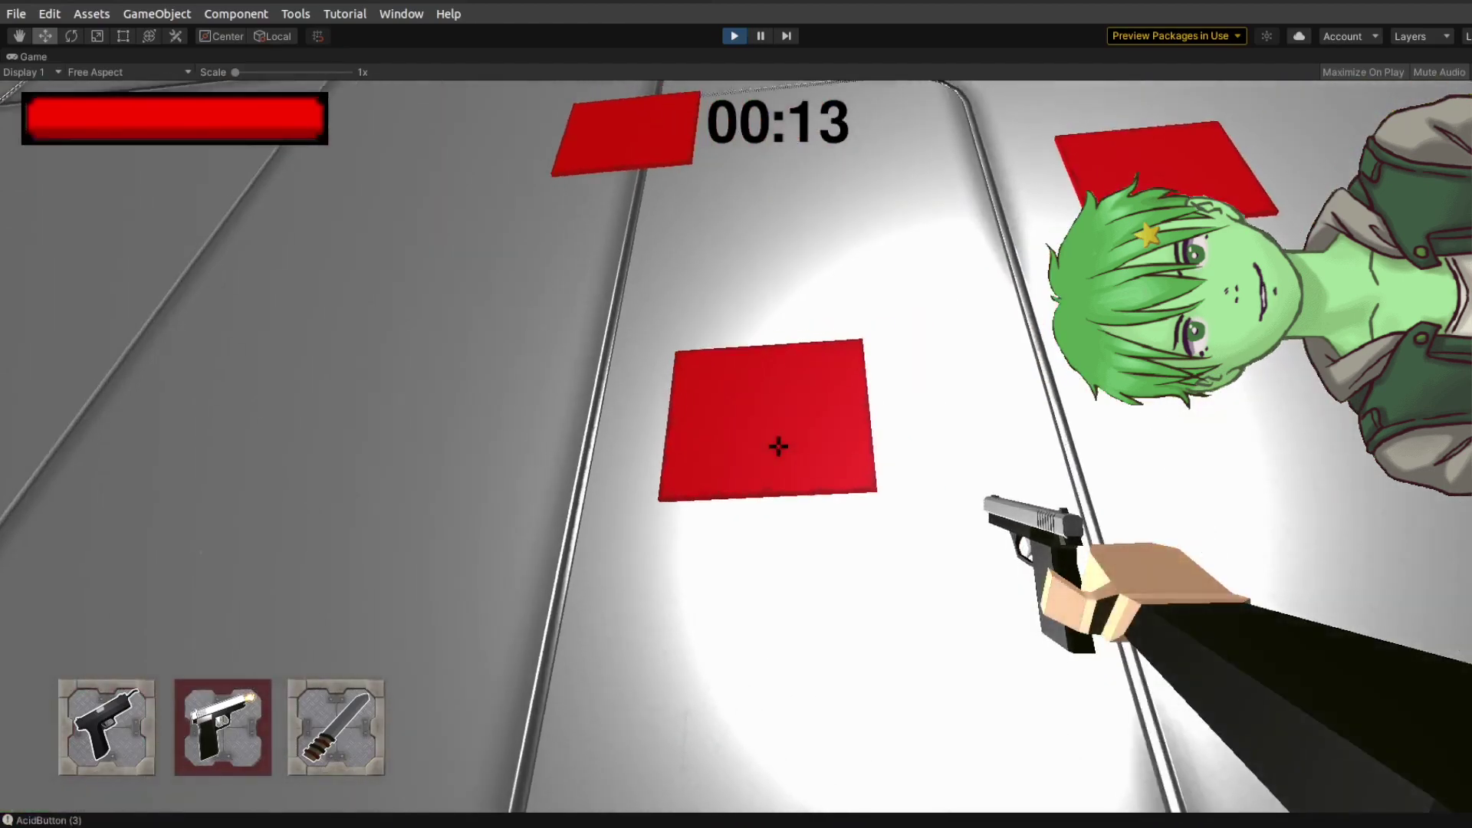
{"action": "left_click", "coordinate": [778, 446]}
{"action": "left_click", "coordinate": [778, 447]}
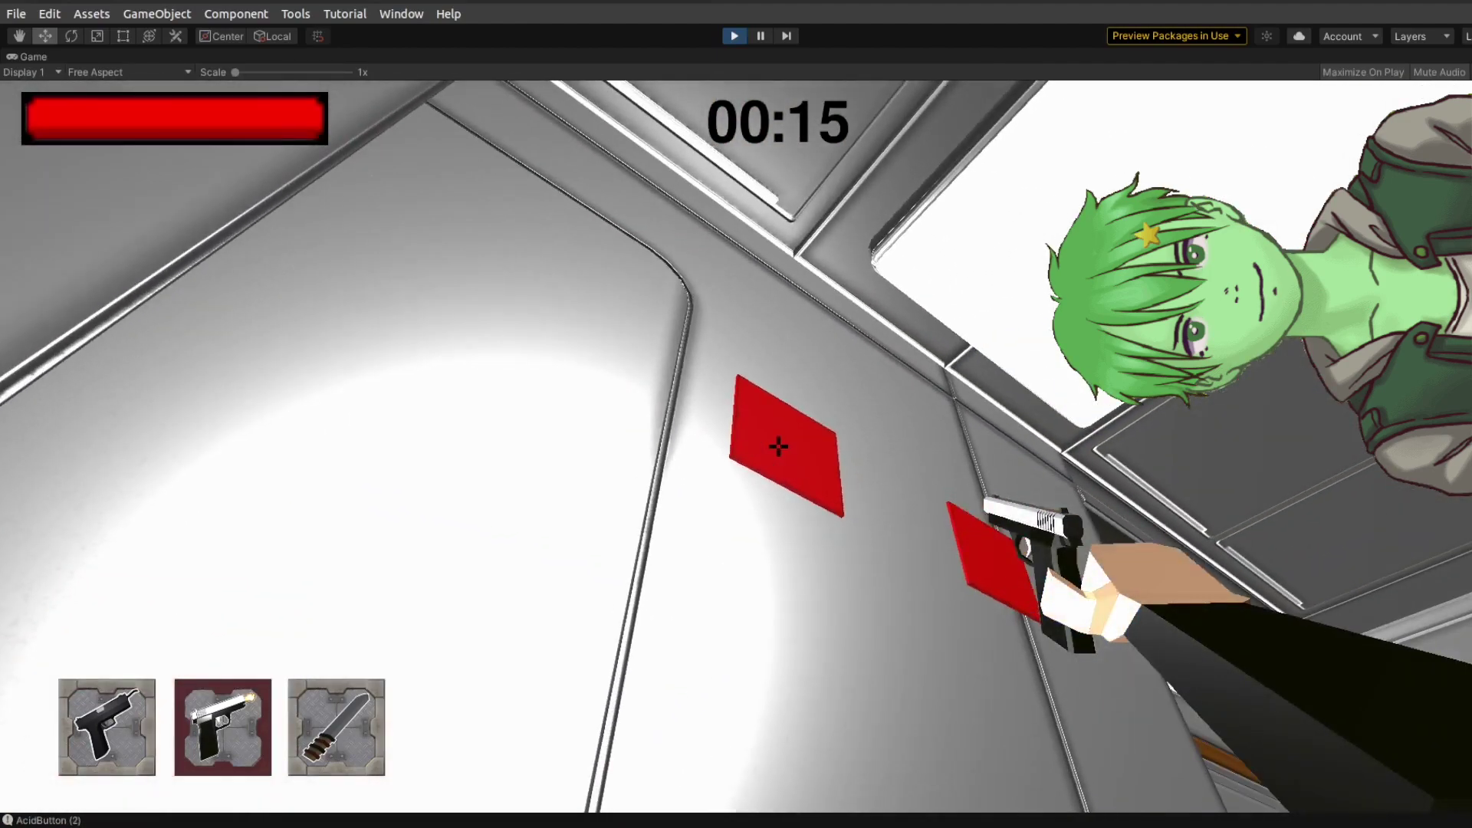
{"action": "left_click", "coordinate": [778, 446]}
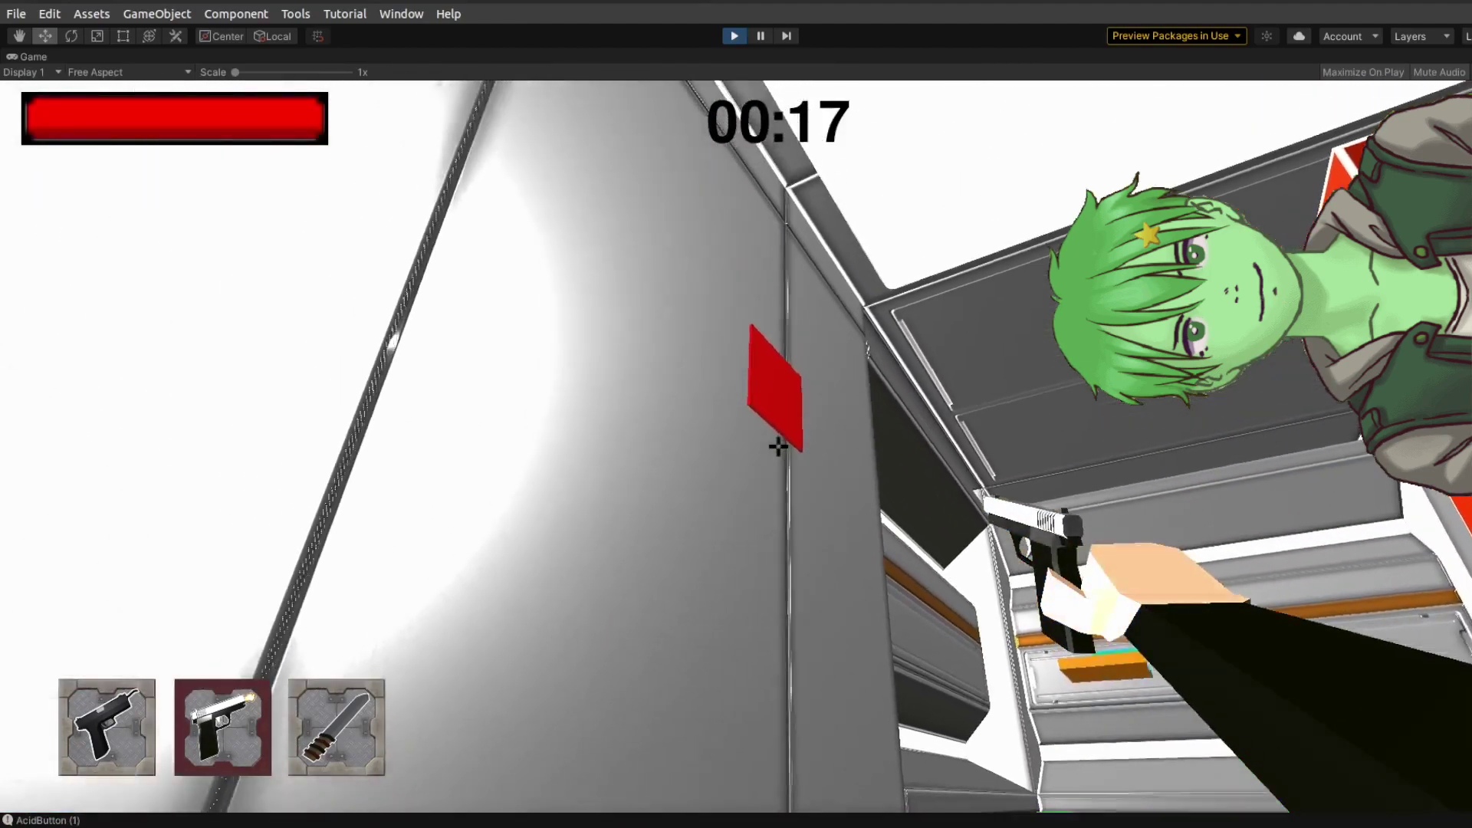
{"action": "left_click", "coordinate": [778, 446]}
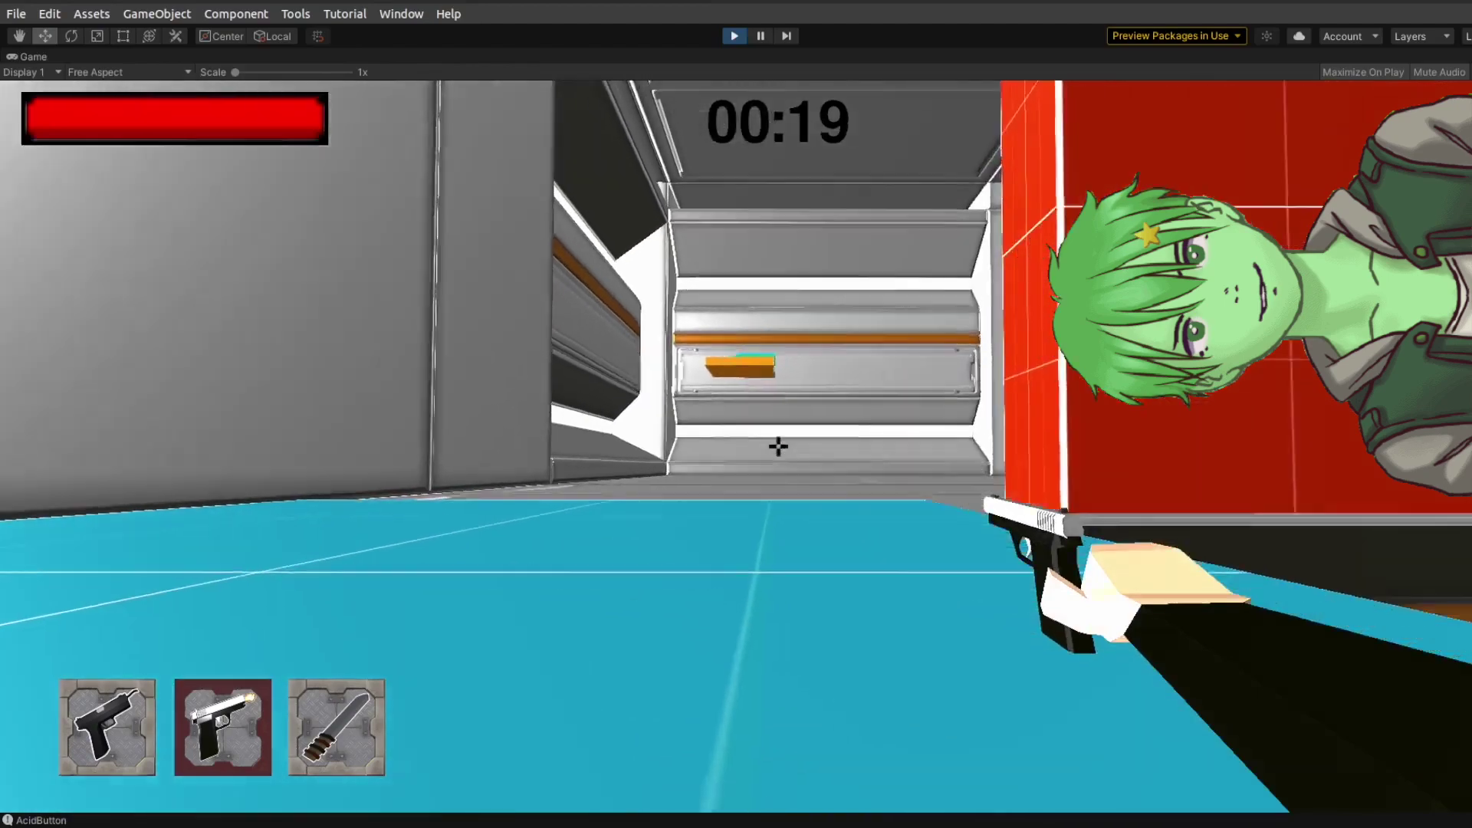
Advance over the blue platforms past the tall red walls to test the route through the level.
{"action": "key", "text": "w"}
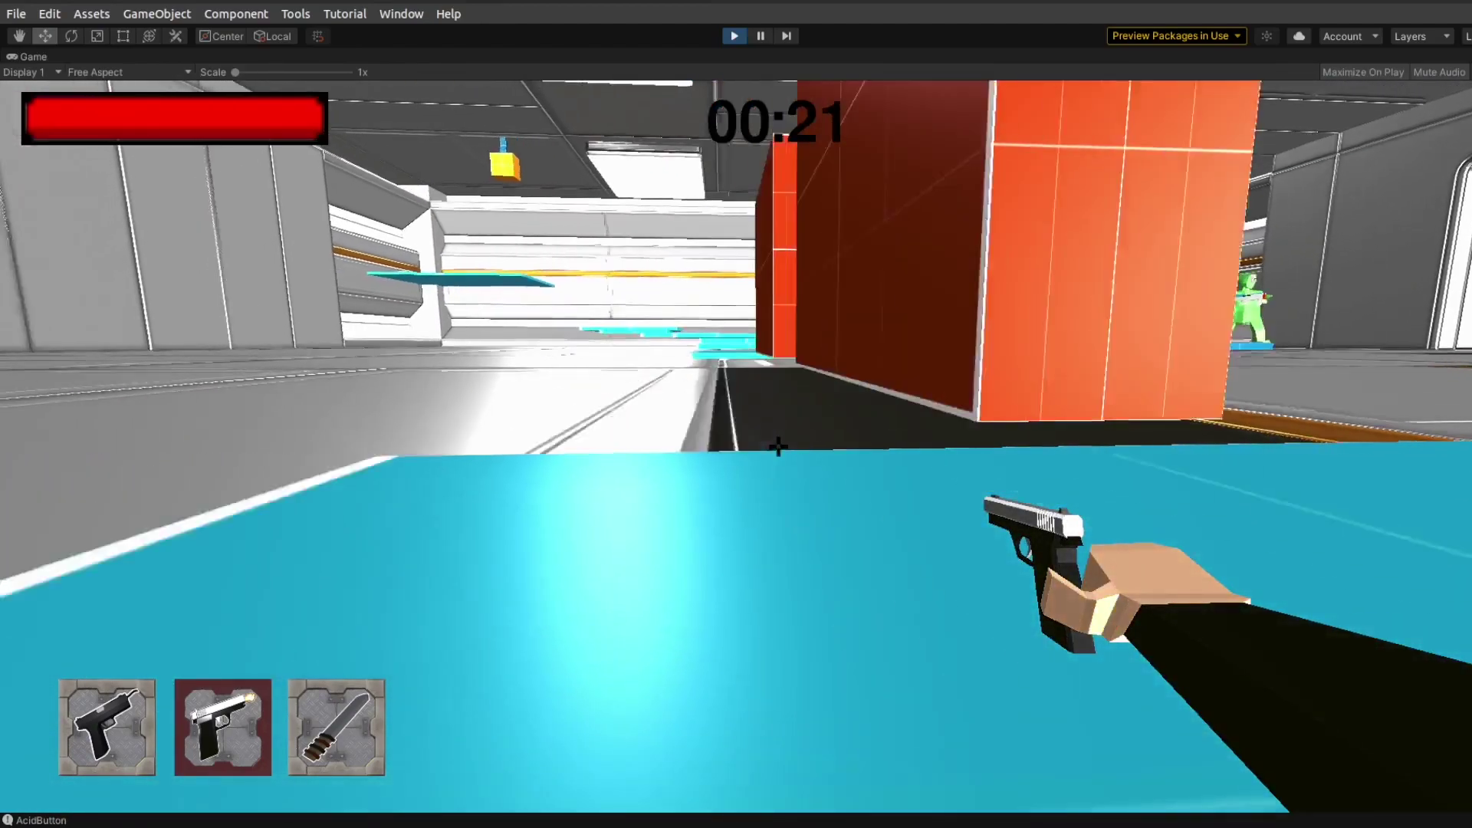
{"action": "key", "text": "a"}
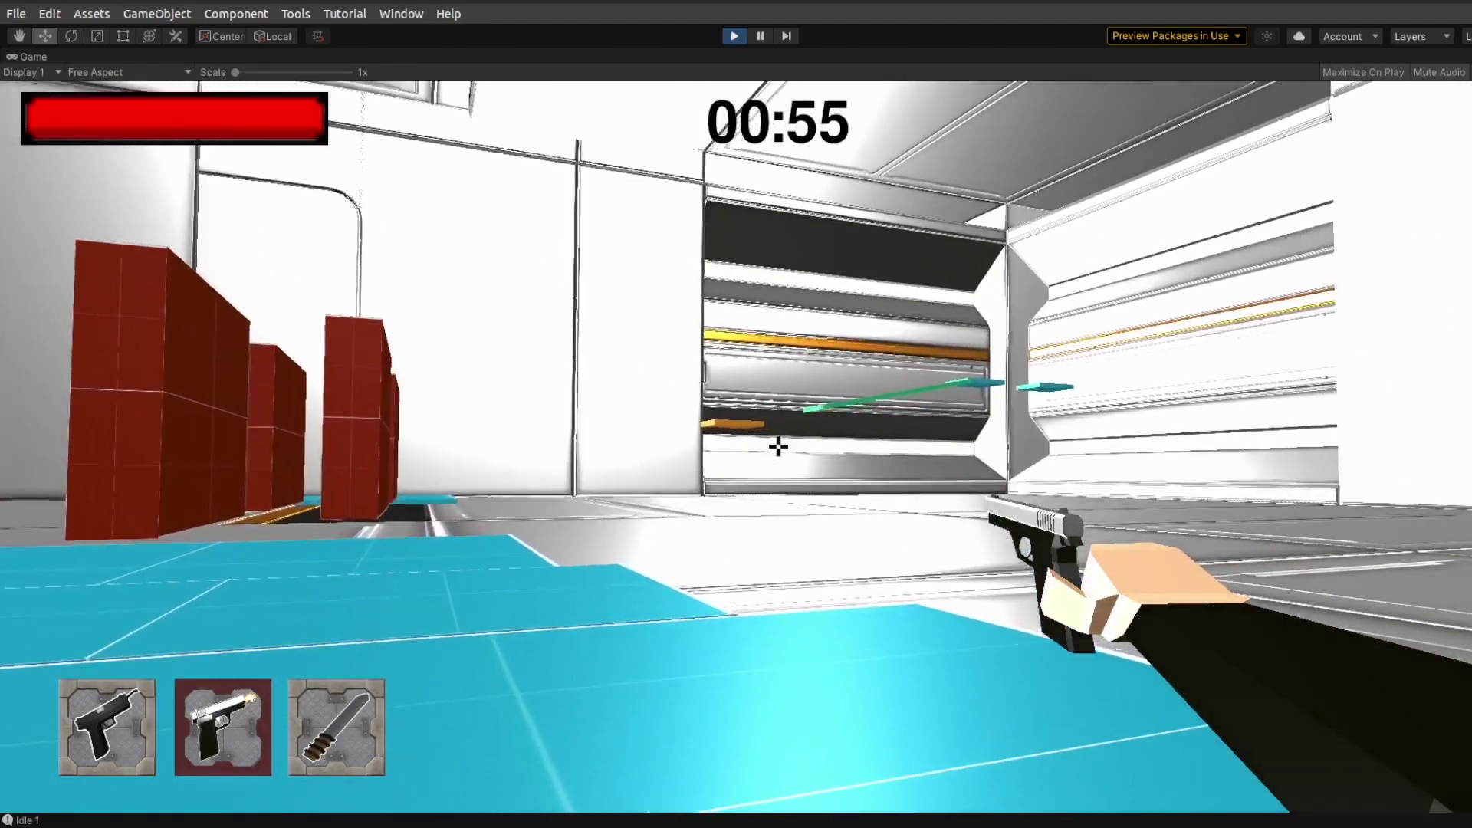
{"action": "key", "text": "w"}
{"action": "key", "text": "s"}
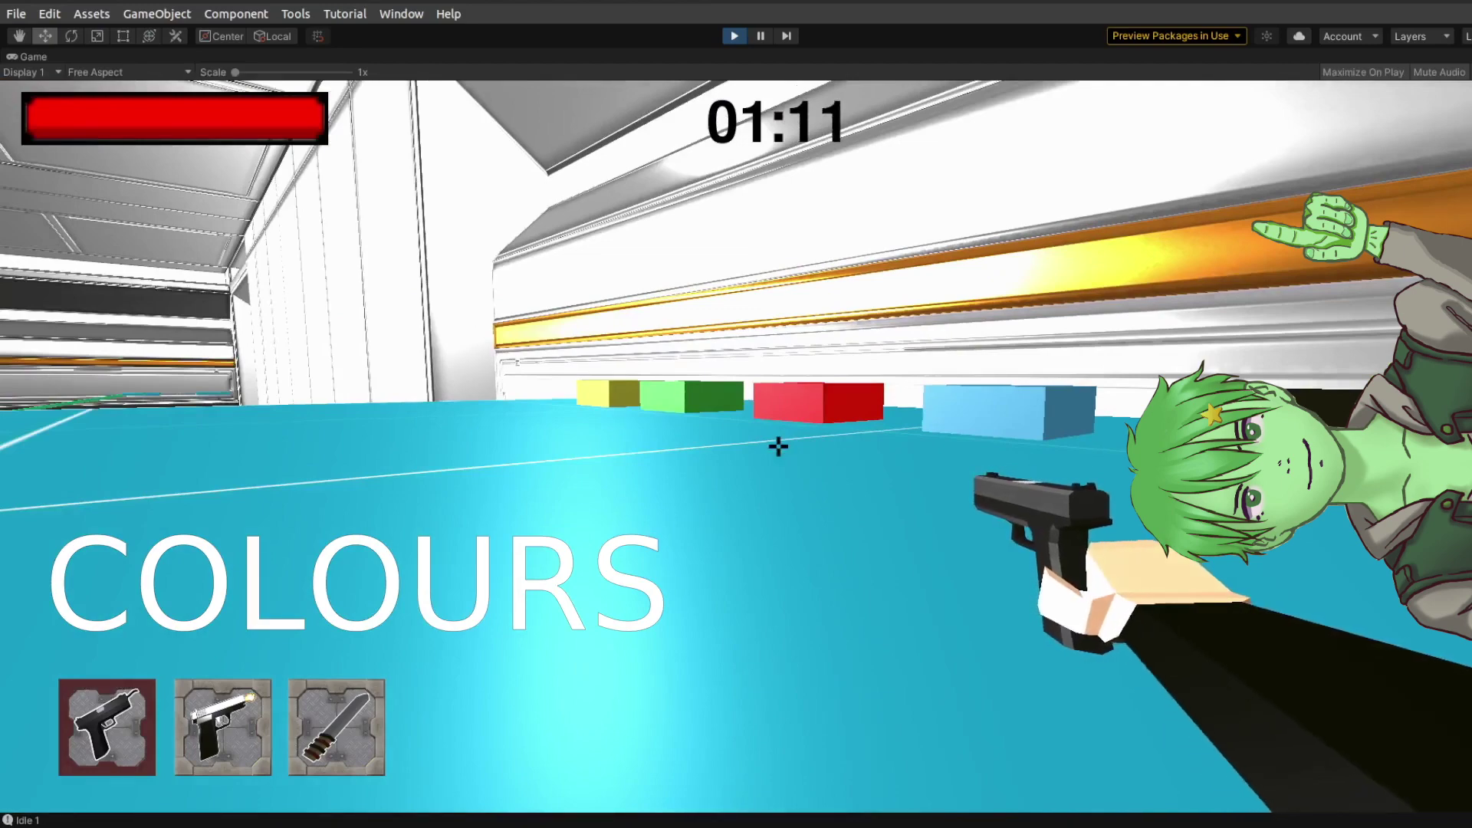
Equip the second pistol and inspect the row of coloured blocks on the blue platform from several sides.
{"action": "key", "text": "w"}
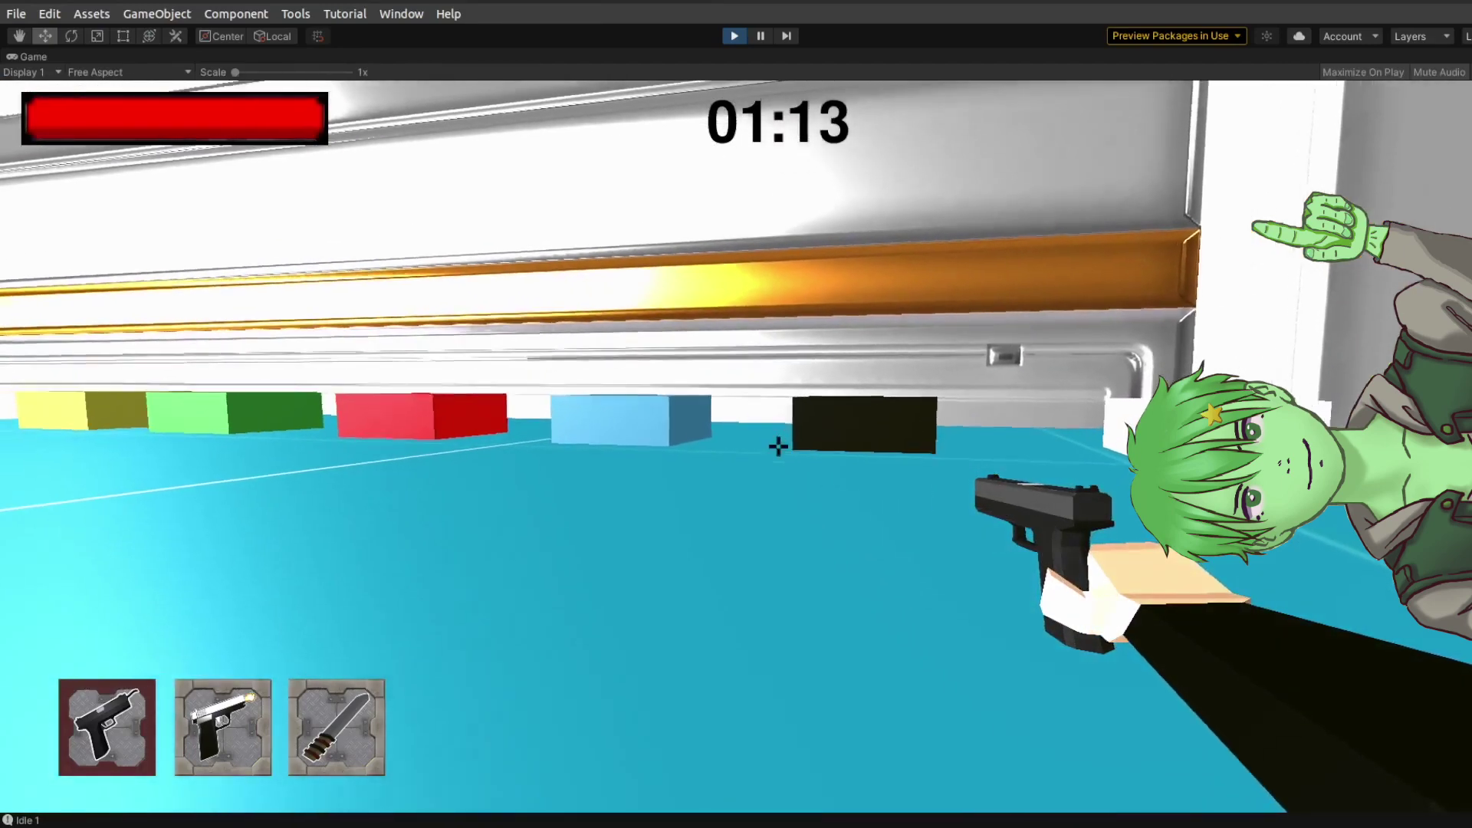
{"action": "key", "text": "s"}
{"action": "key", "text": "2"}
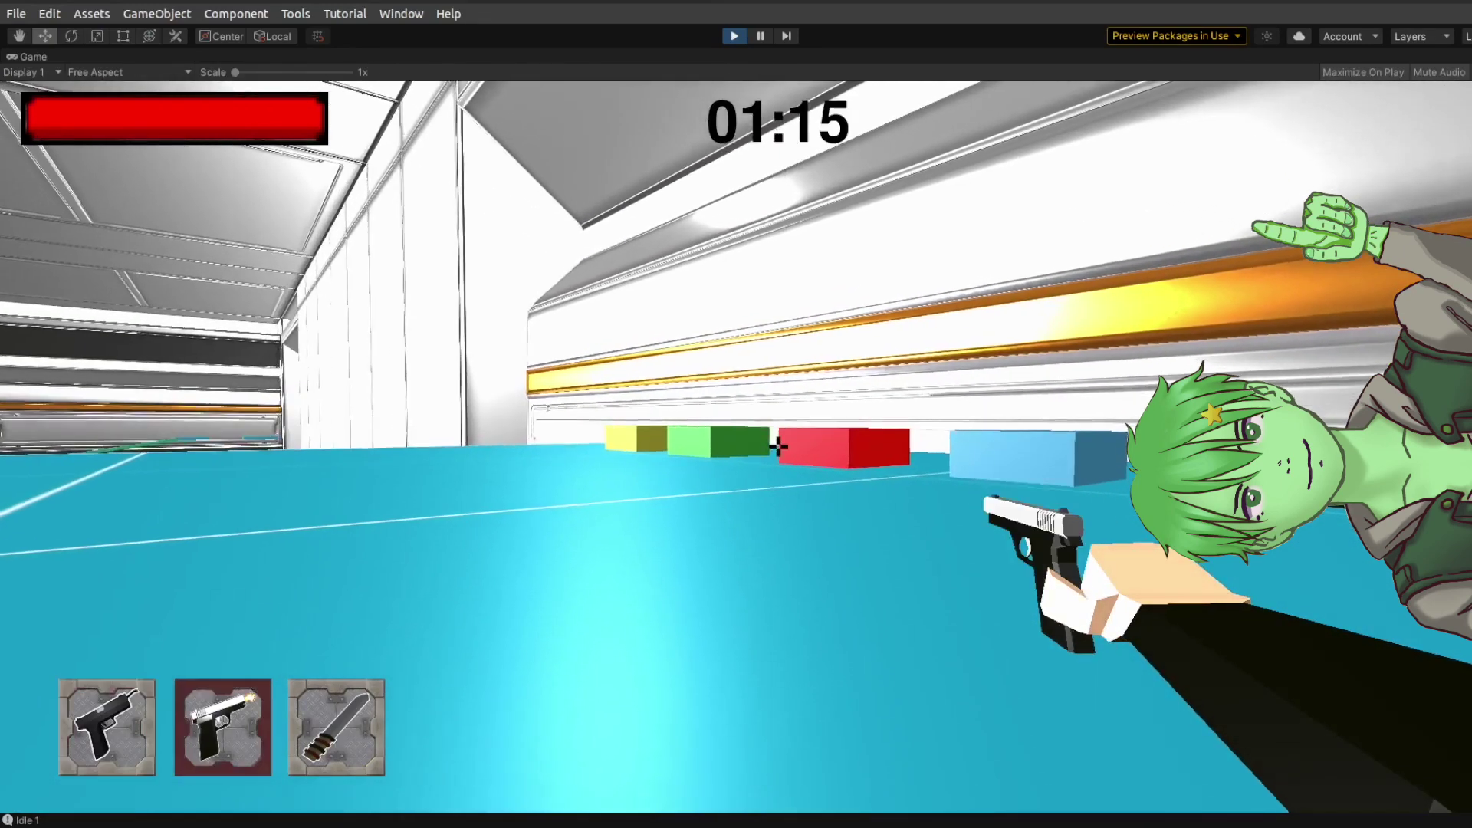
{"action": "key", "text": "d"}
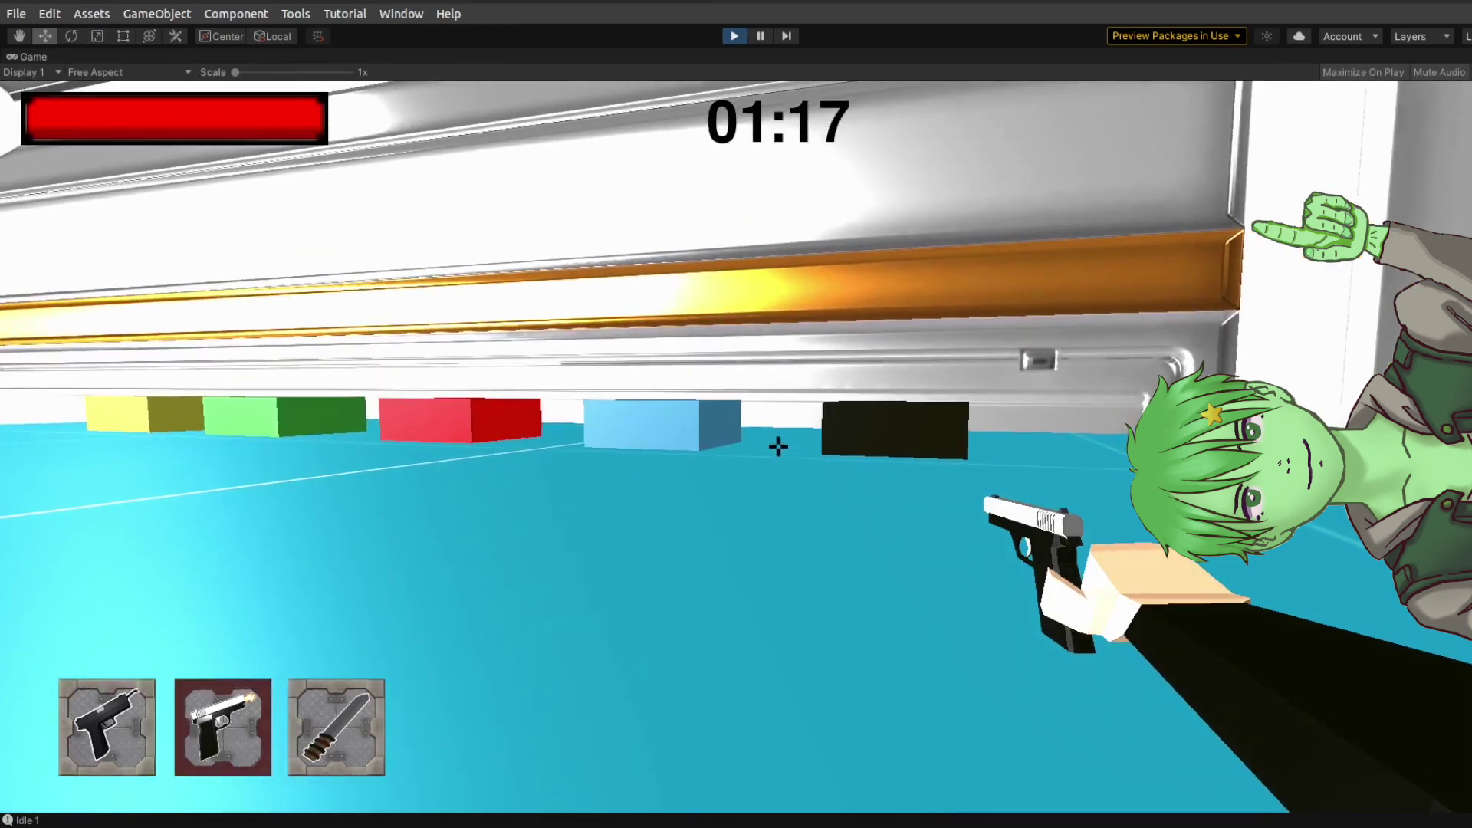
{"action": "key", "text": "d"}
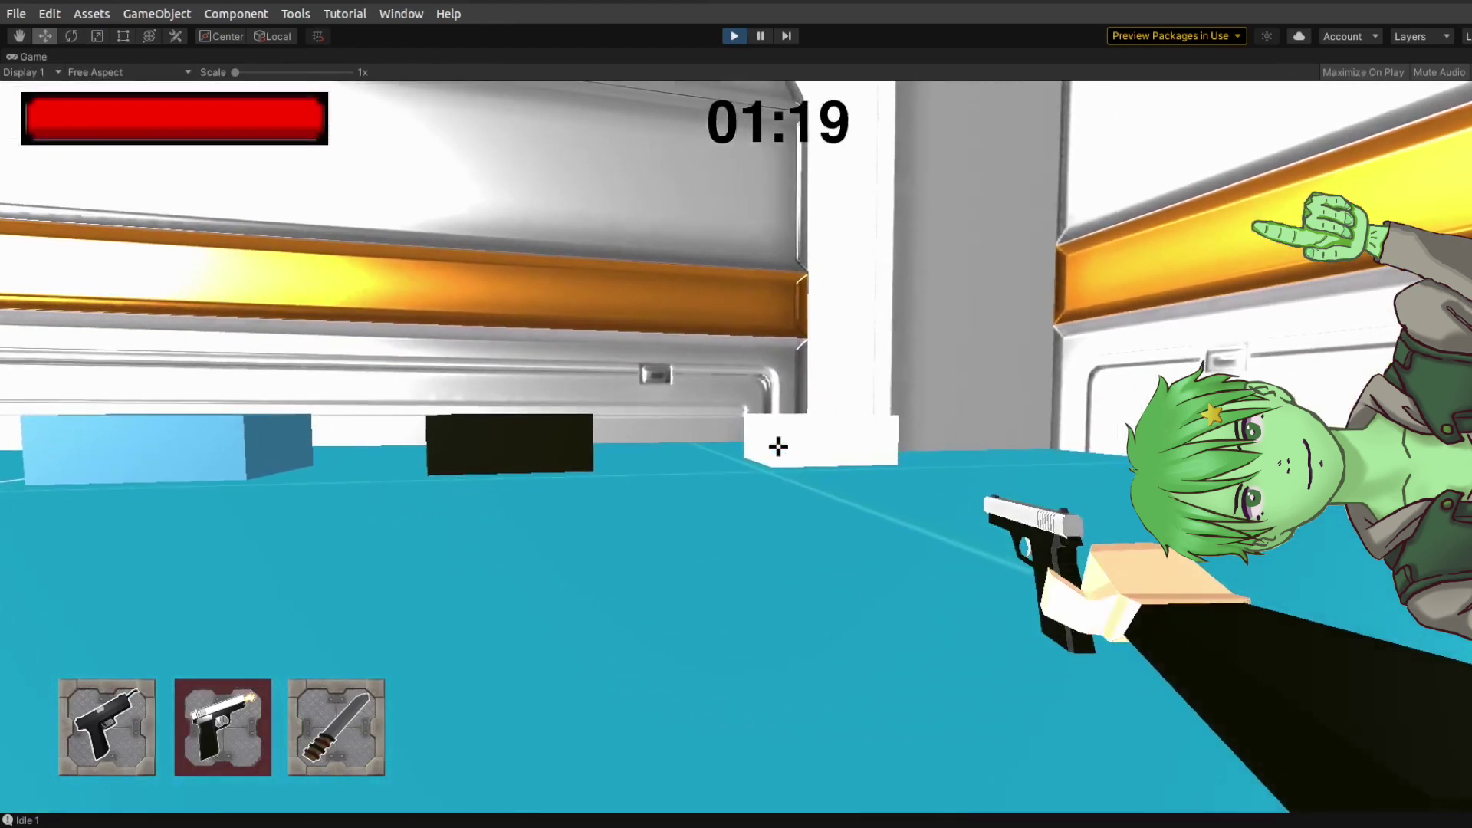
{"action": "key", "text": "a"}
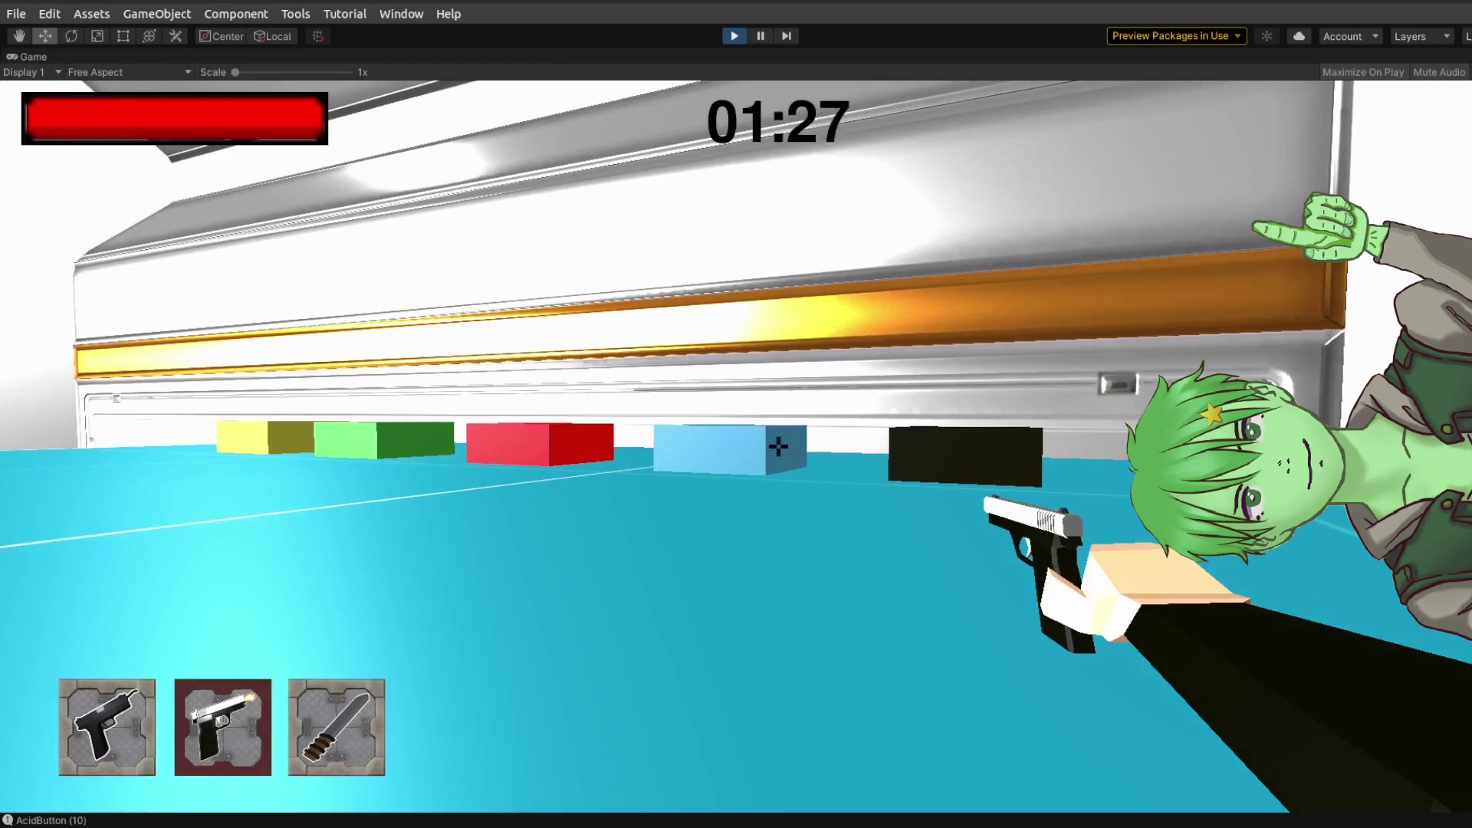
Move up to the coloured blocks and shoot the green and red ones.
{"action": "key", "text": "w"}
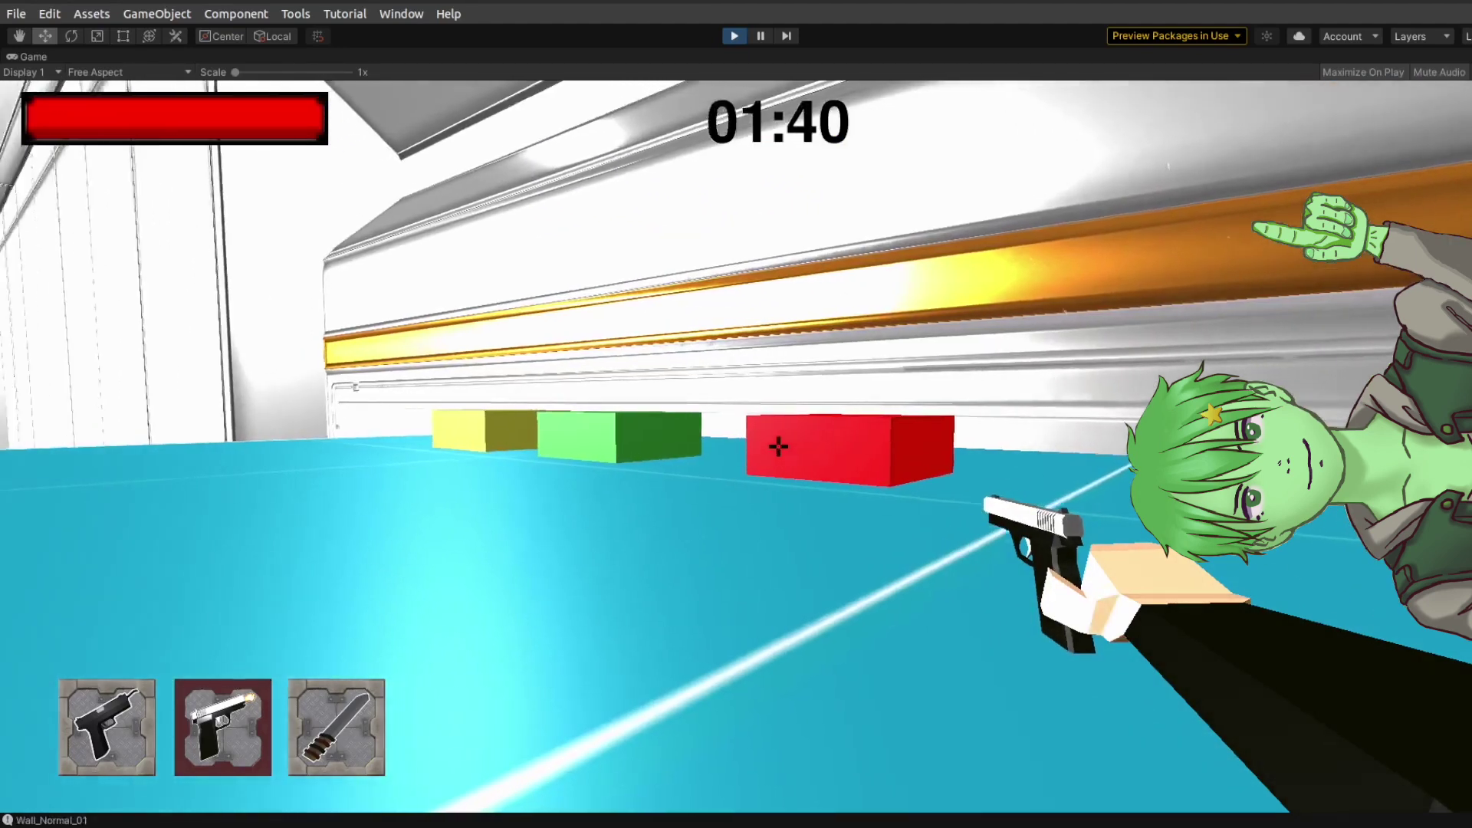
{"action": "key", "text": "w"}
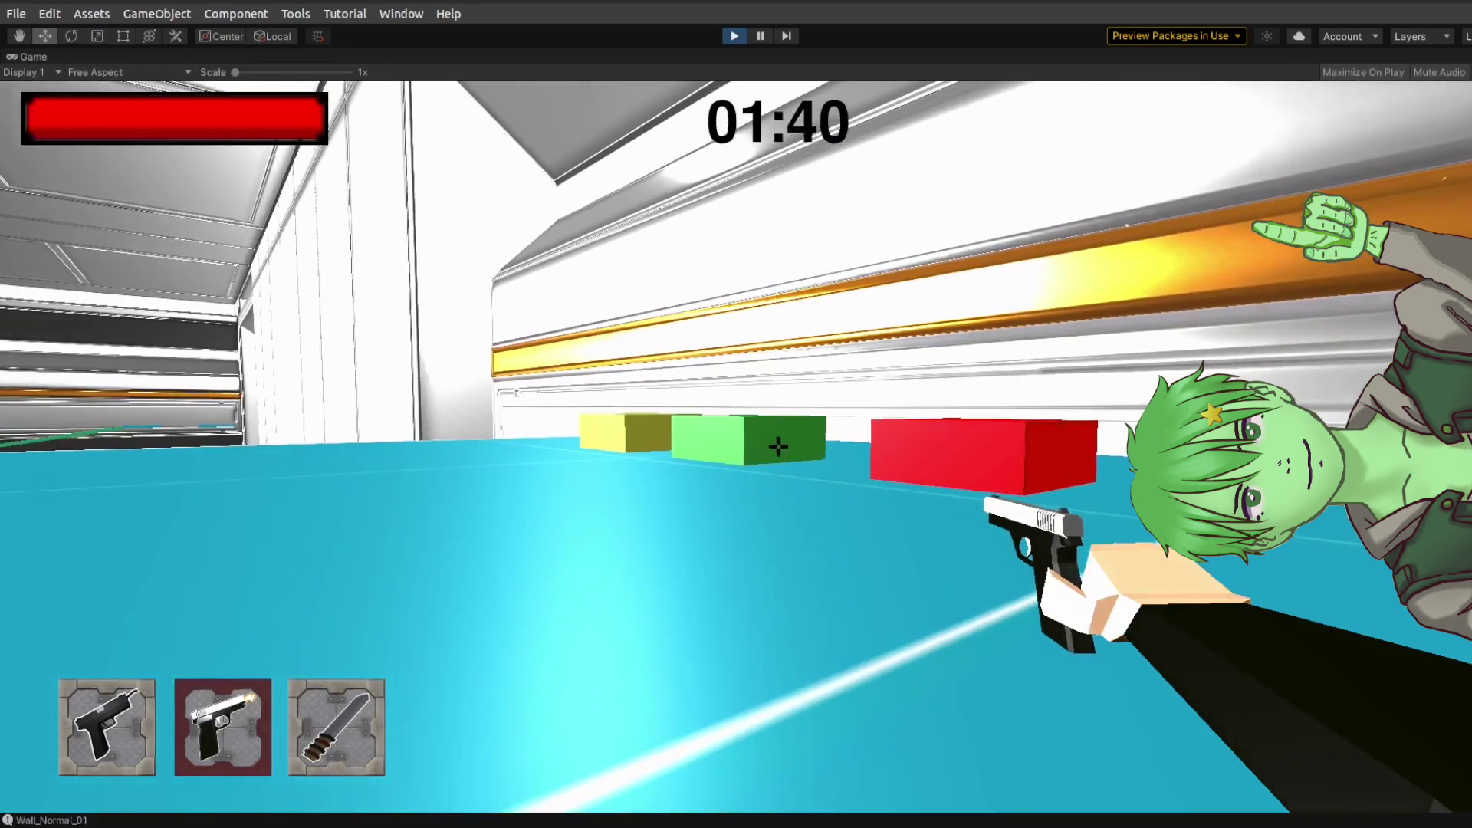
{"action": "left_click", "coordinate": [778, 446]}
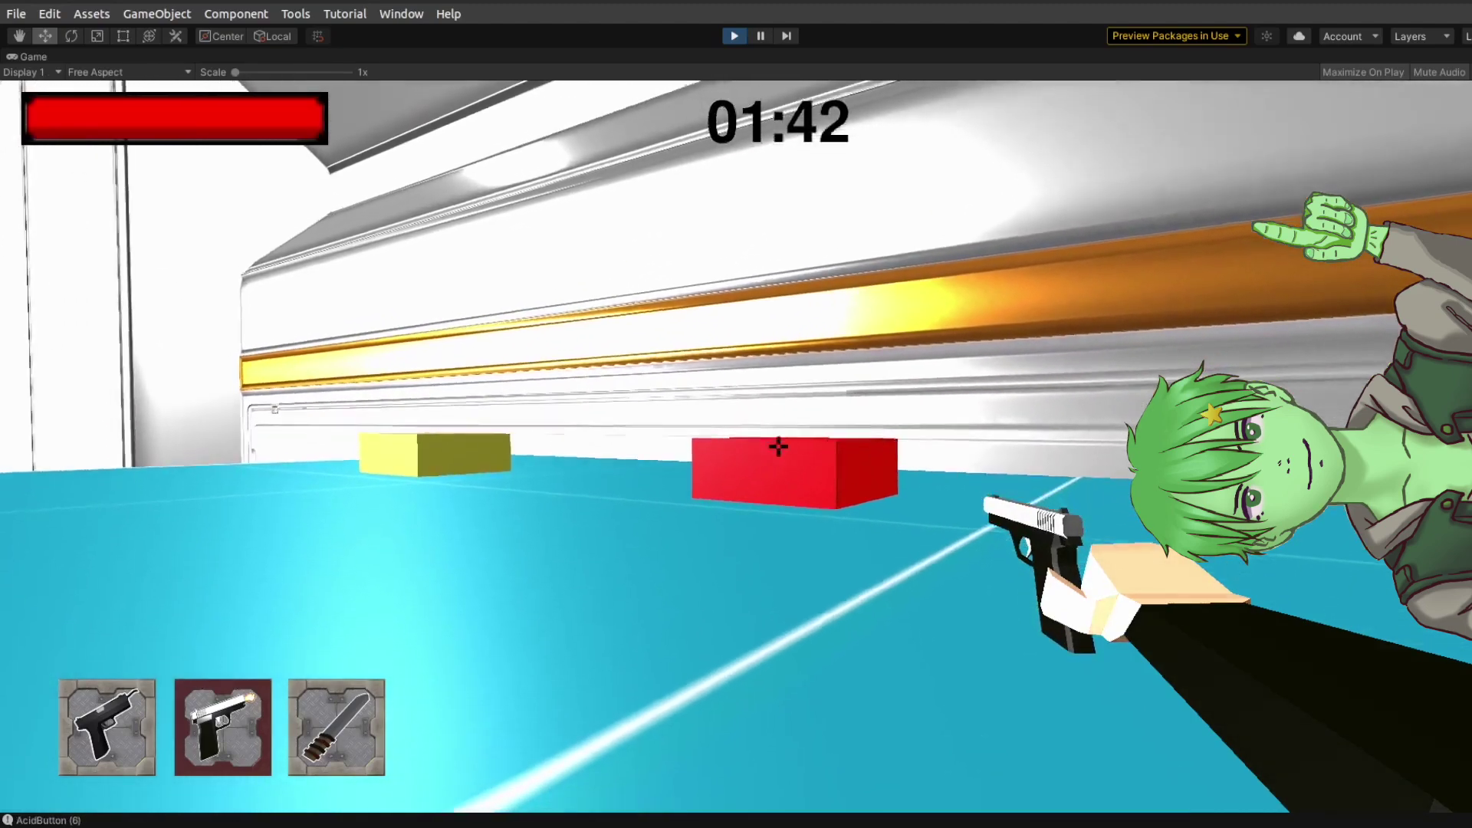
{"action": "left_click", "coordinate": [778, 446]}
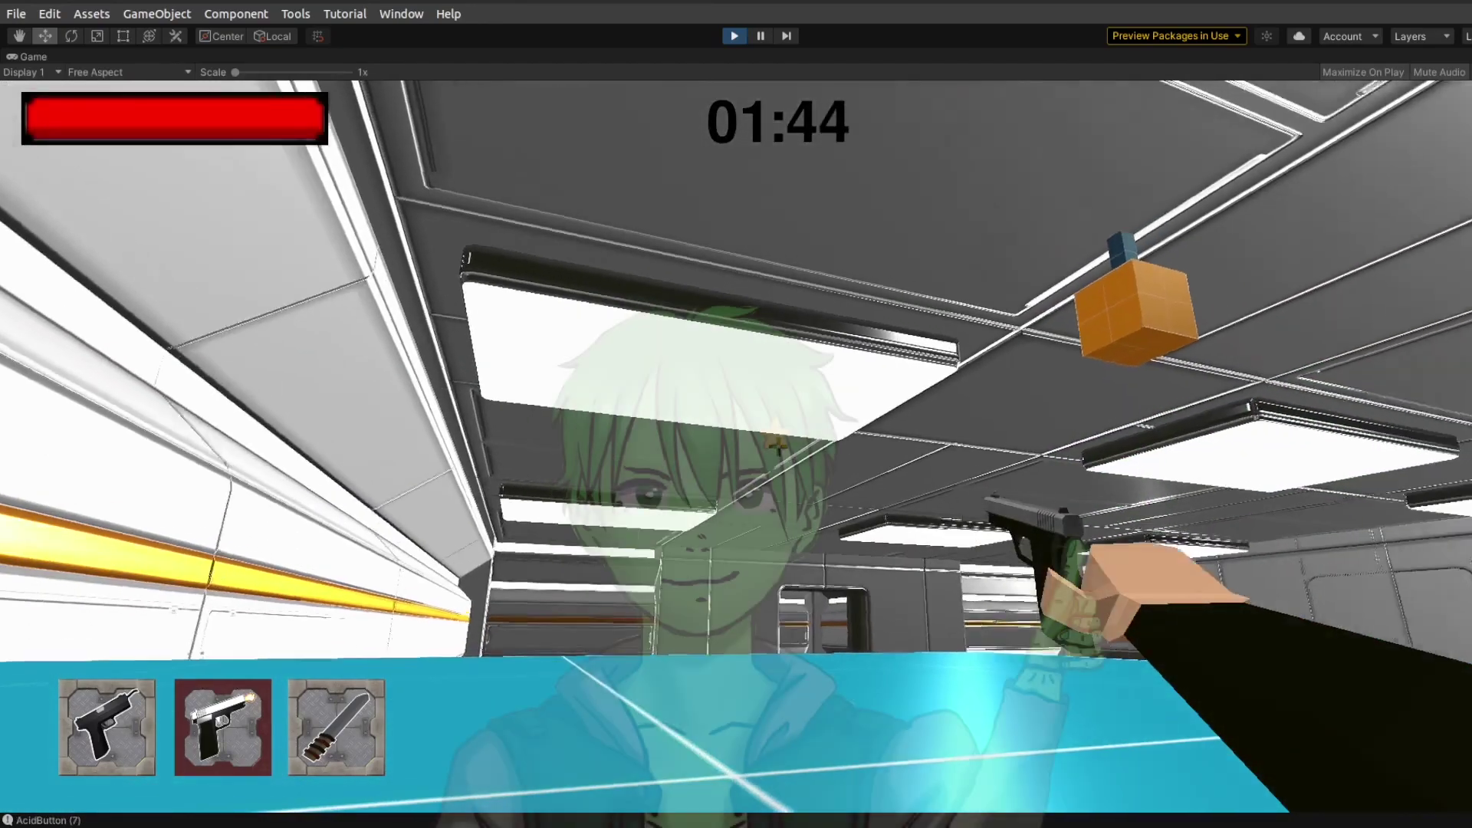
Playtest the acid level from the blue start platform across the orange platform, firing at the hanging orange cube.
{"action": "key", "text": "w"}
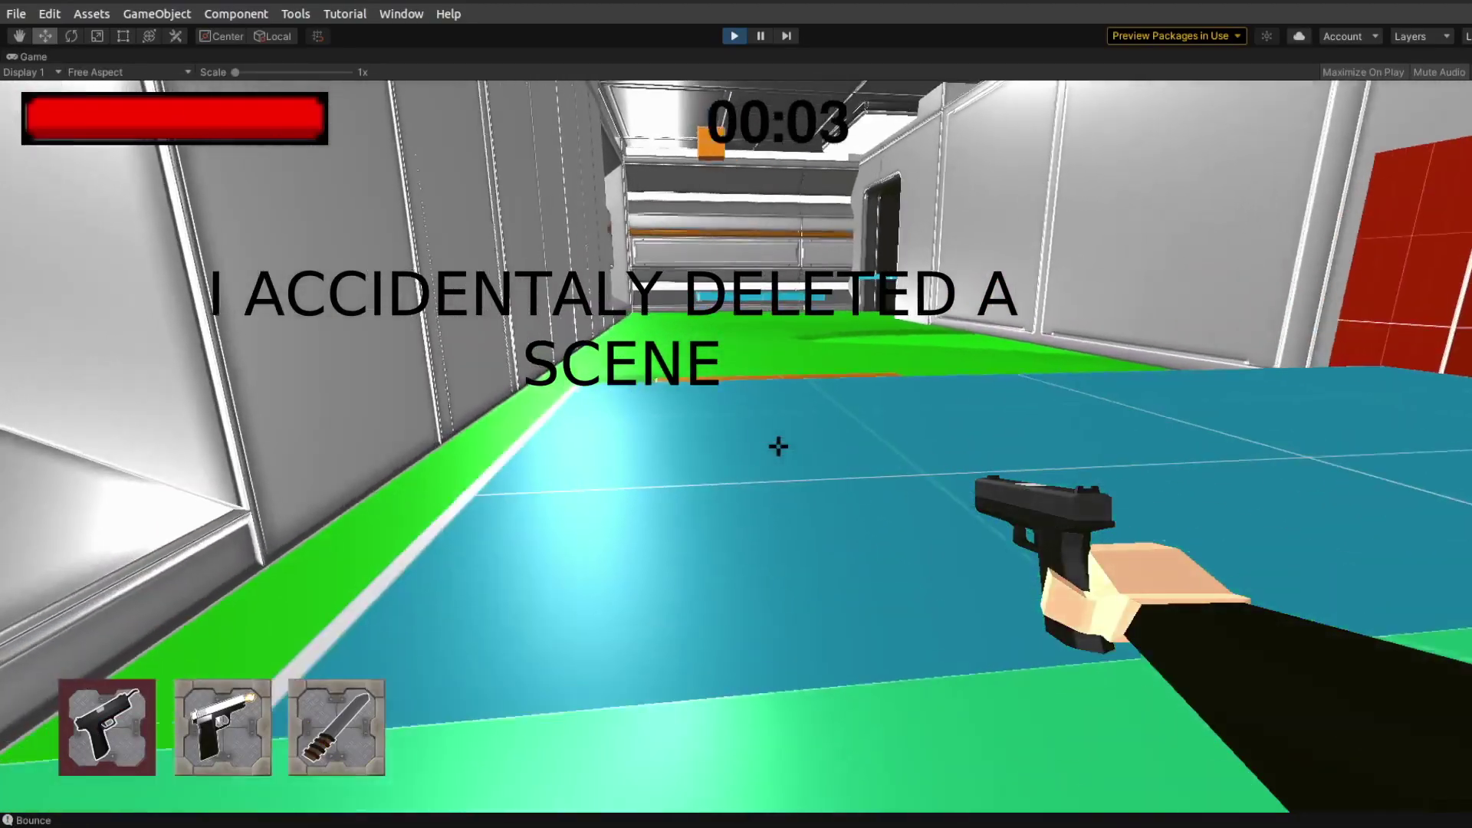
{"action": "key", "text": "w"}
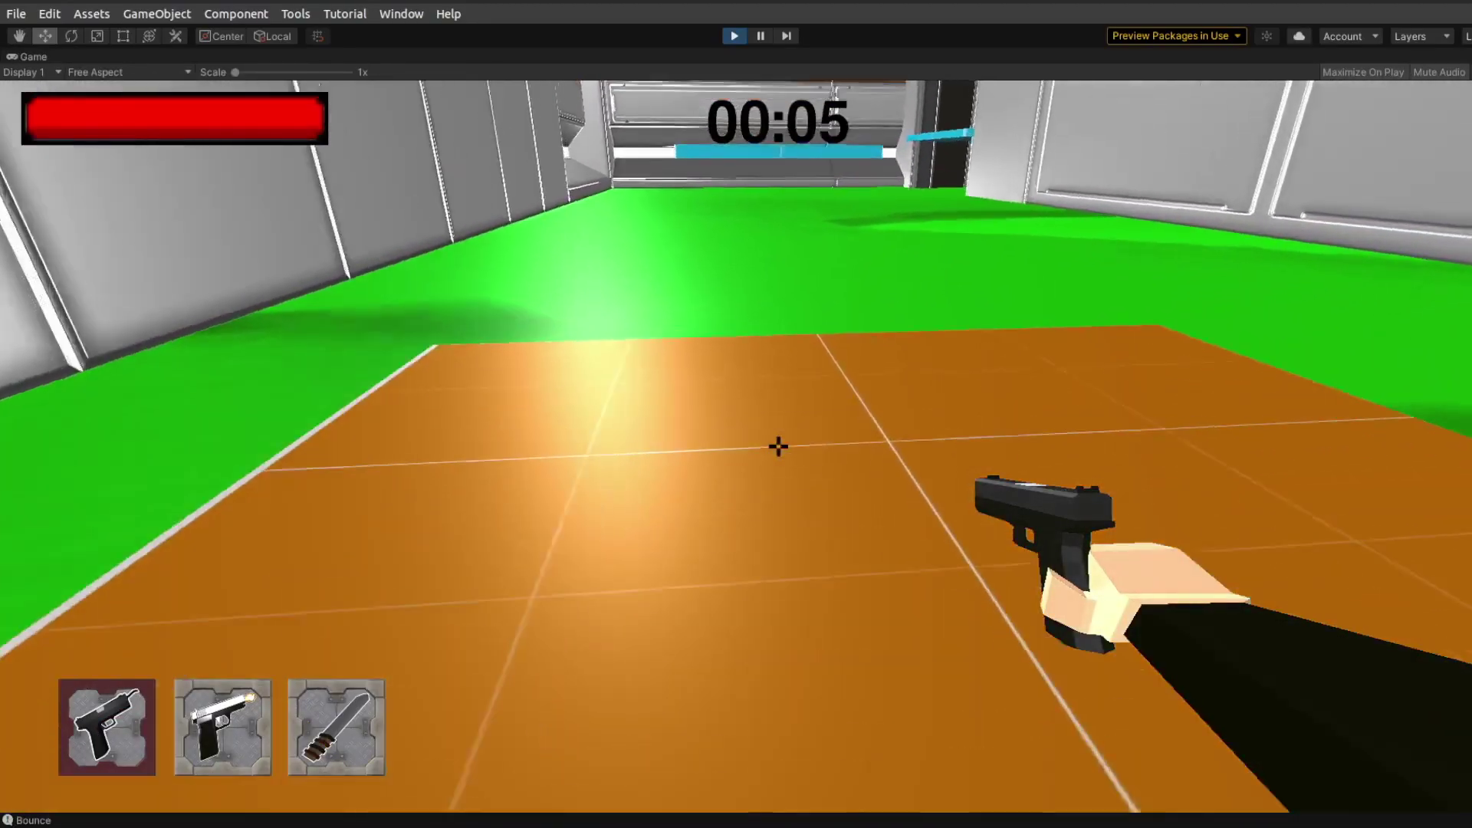
{"action": "key", "text": "w"}
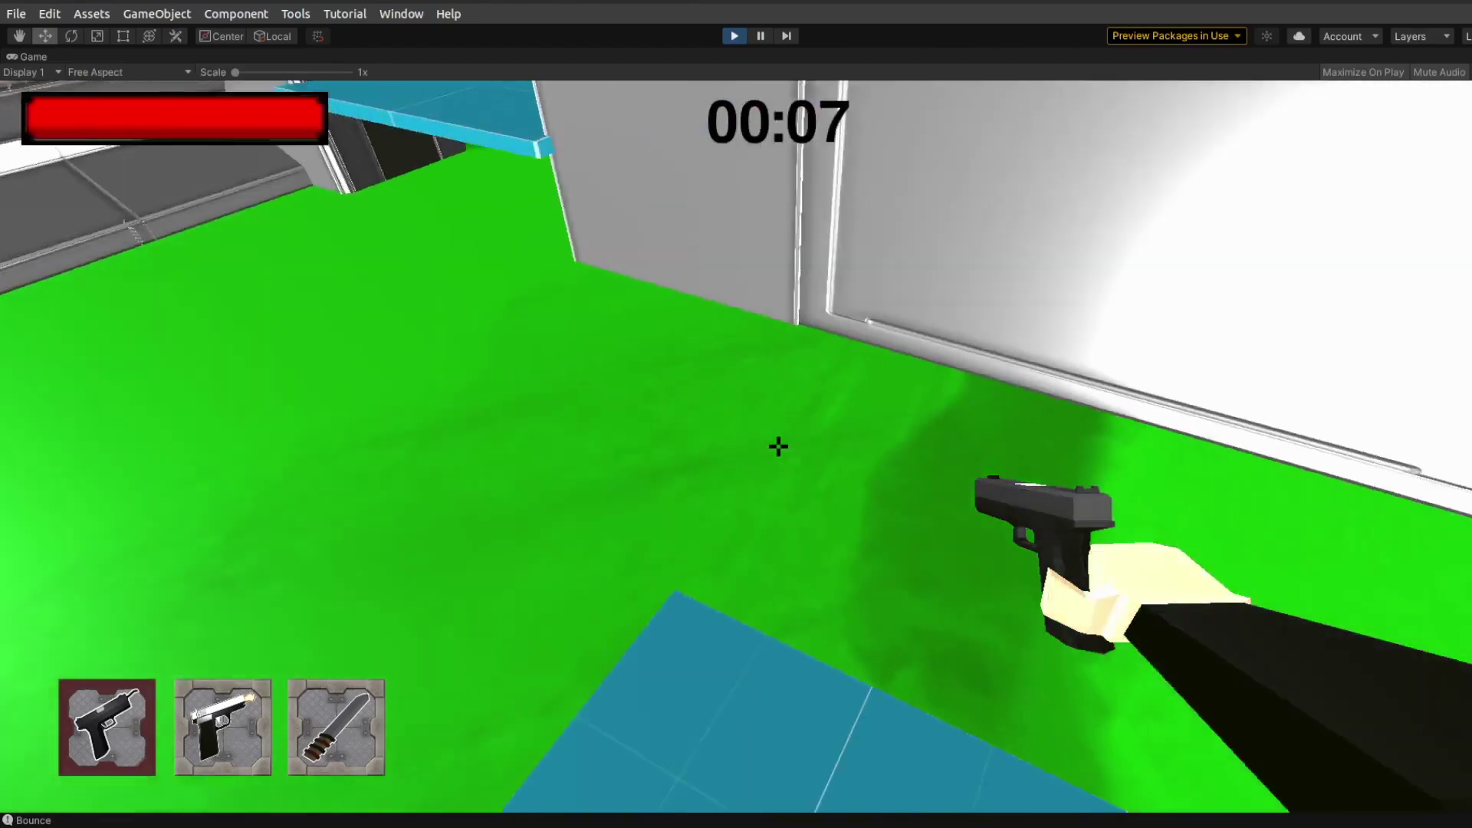
{"action": "key", "text": "w"}
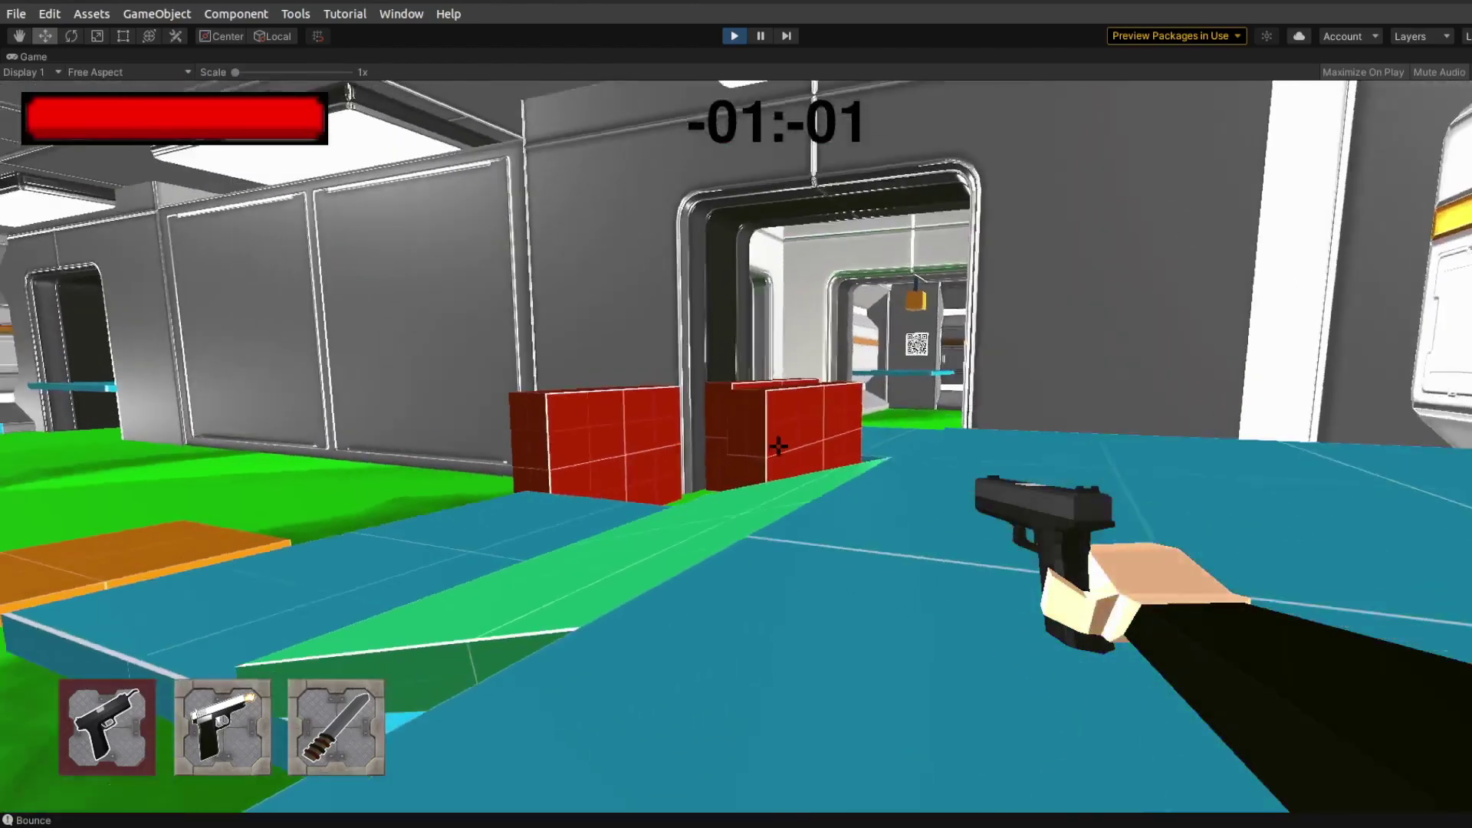
{"action": "key", "text": "w"}
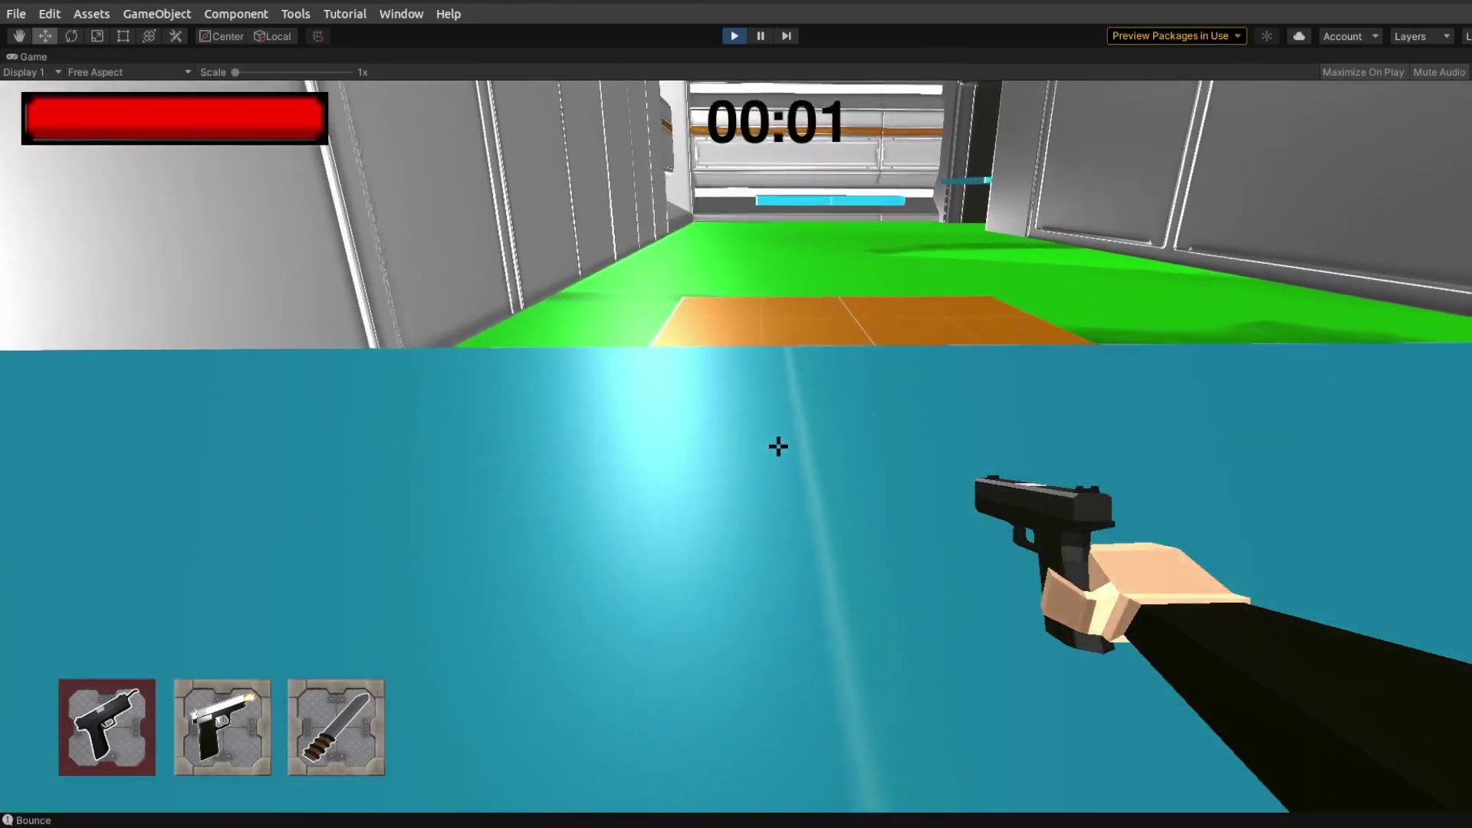
{"action": "key", "text": "w"}
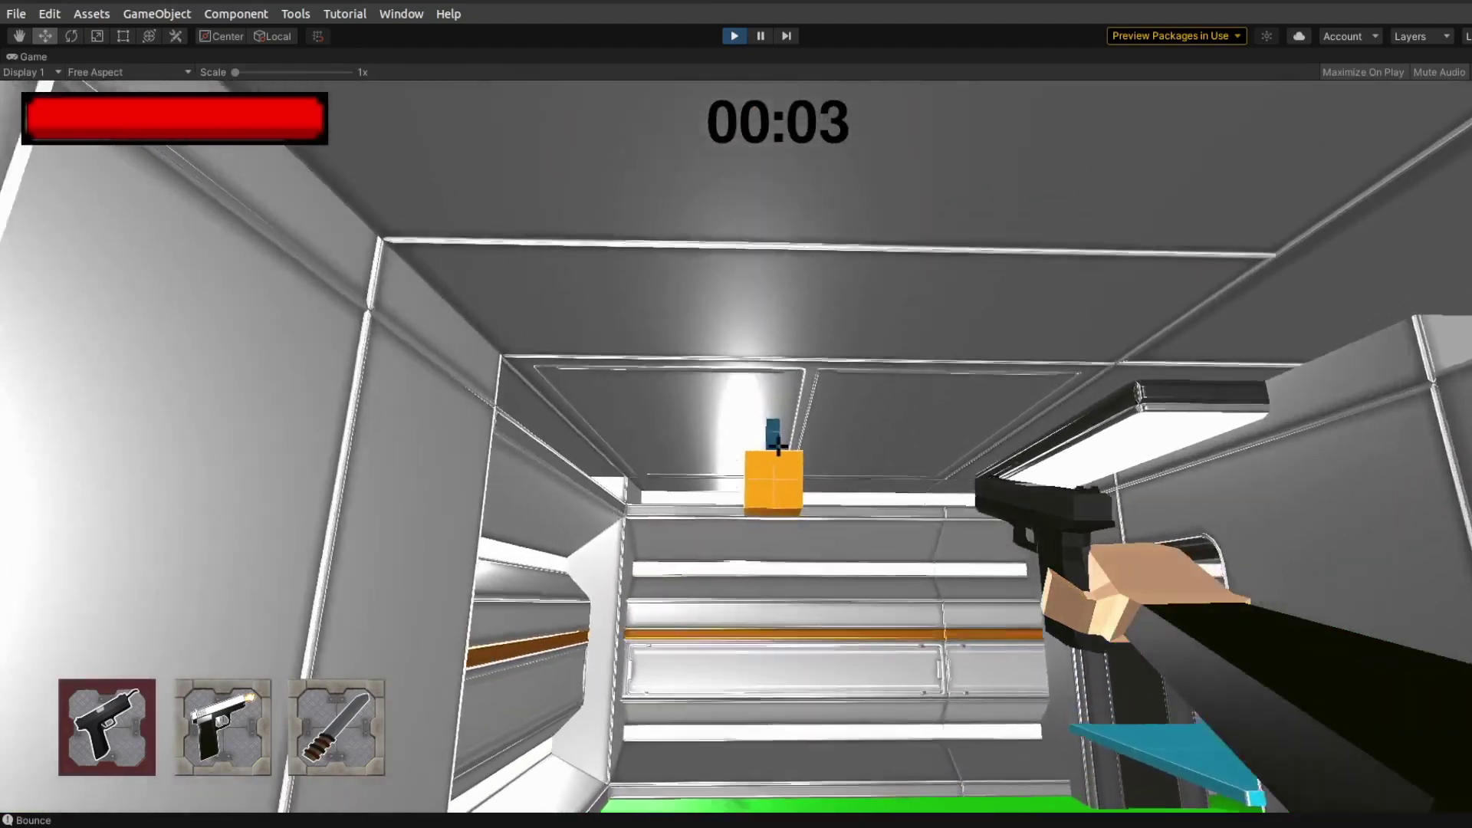
{"action": "left_click", "coordinate": [778, 446]}
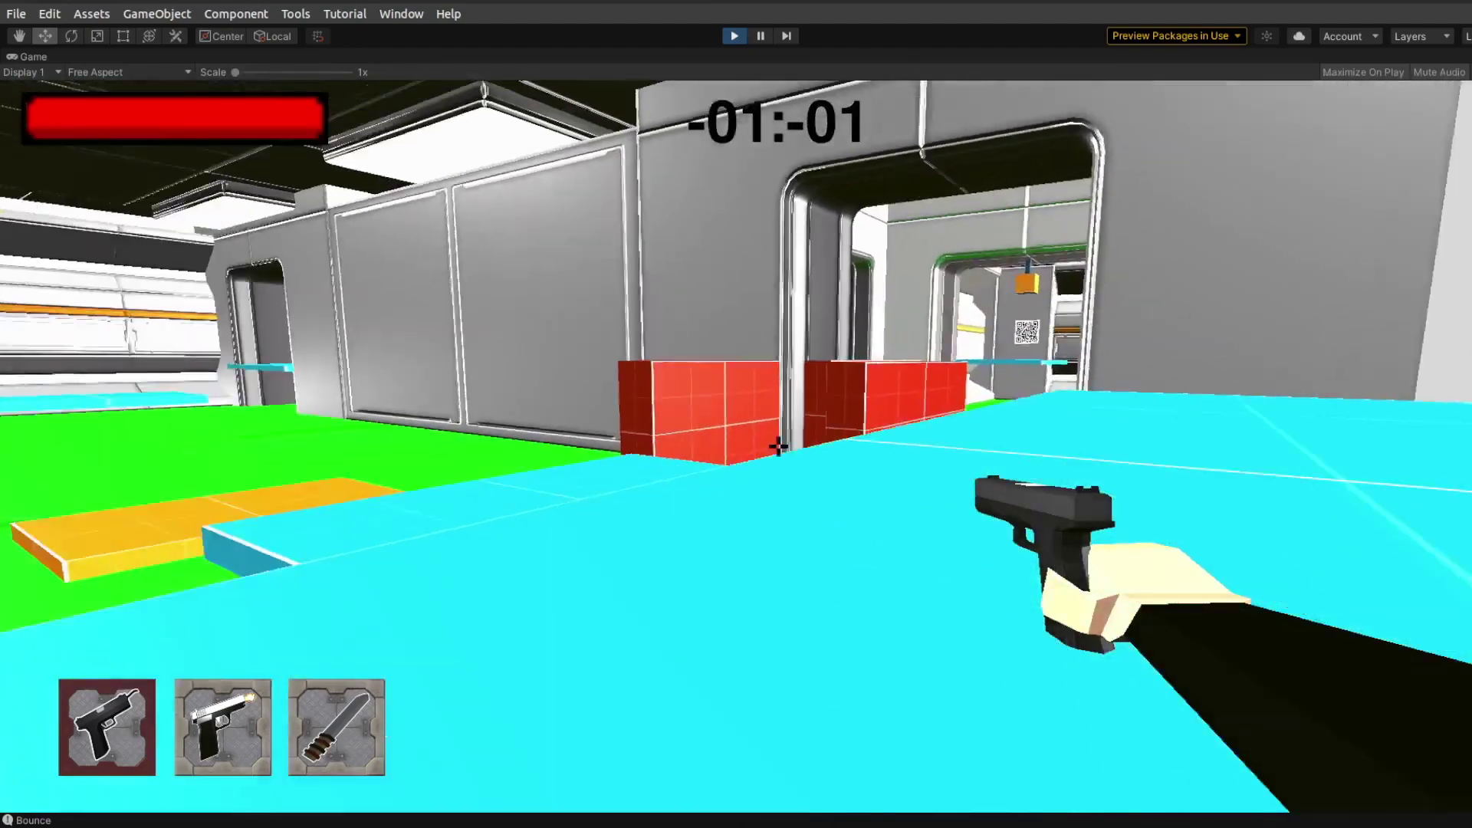
{"action": "key", "text": "w"}
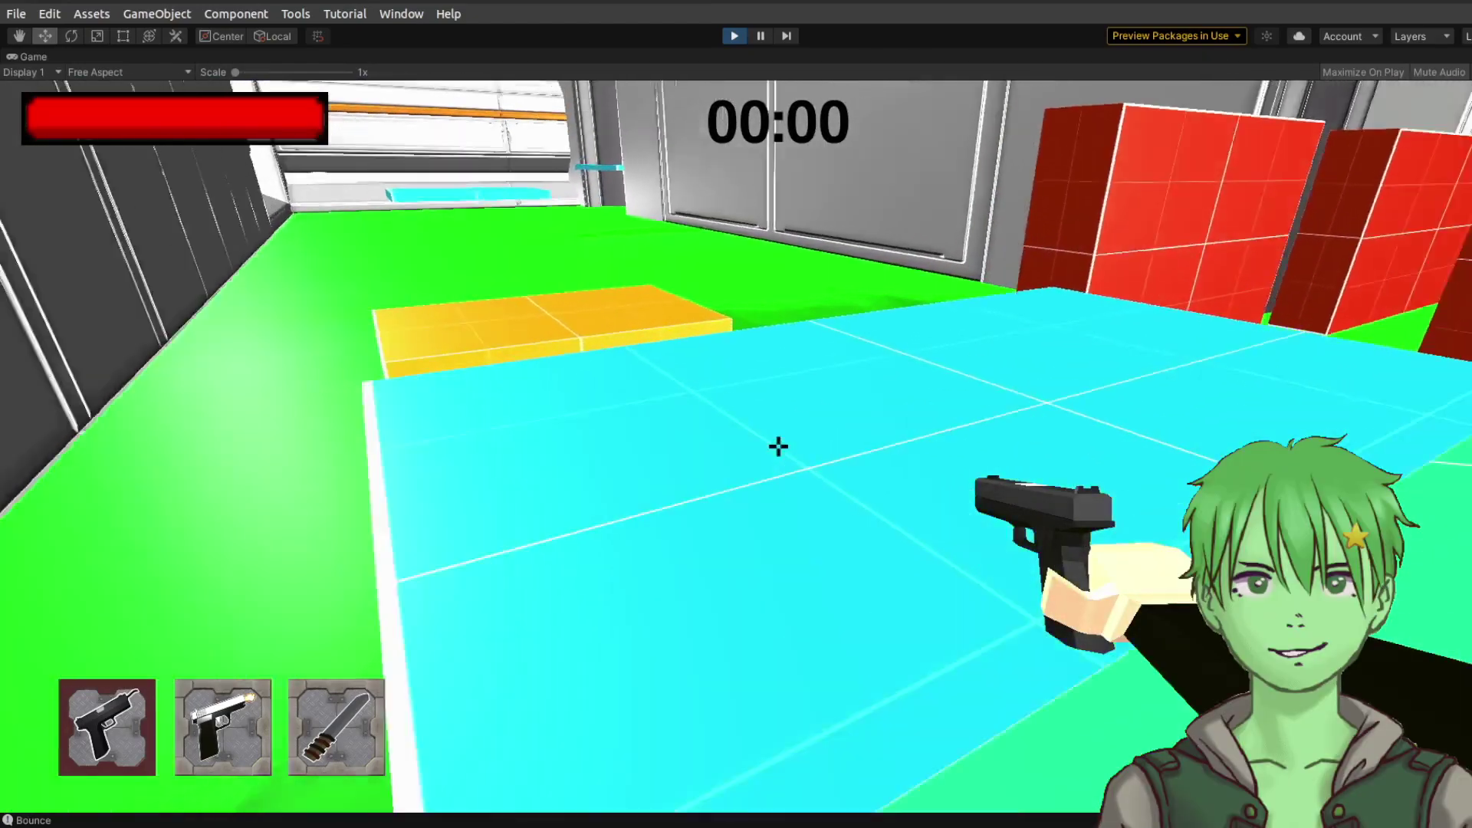
Leave the playtest and bring the red walls by the doorway into view in Level6's Scene view.
{"action": "key", "text": "Escape"}
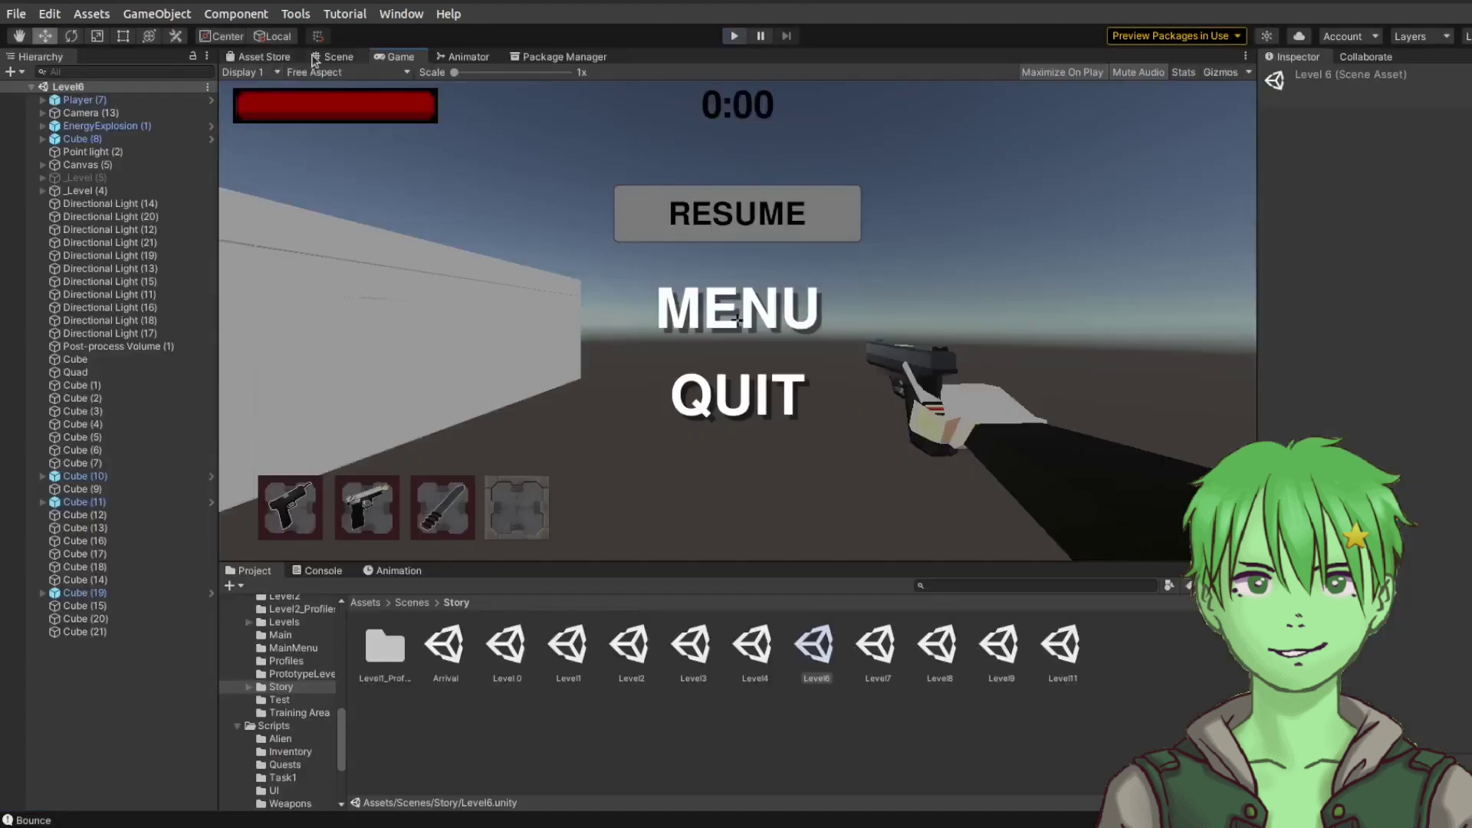
{"action": "left_click", "coordinate": [332, 56]}
{"action": "right_click_drag", "start_coordinate": [564, 362], "coordinate": [681, 327]}
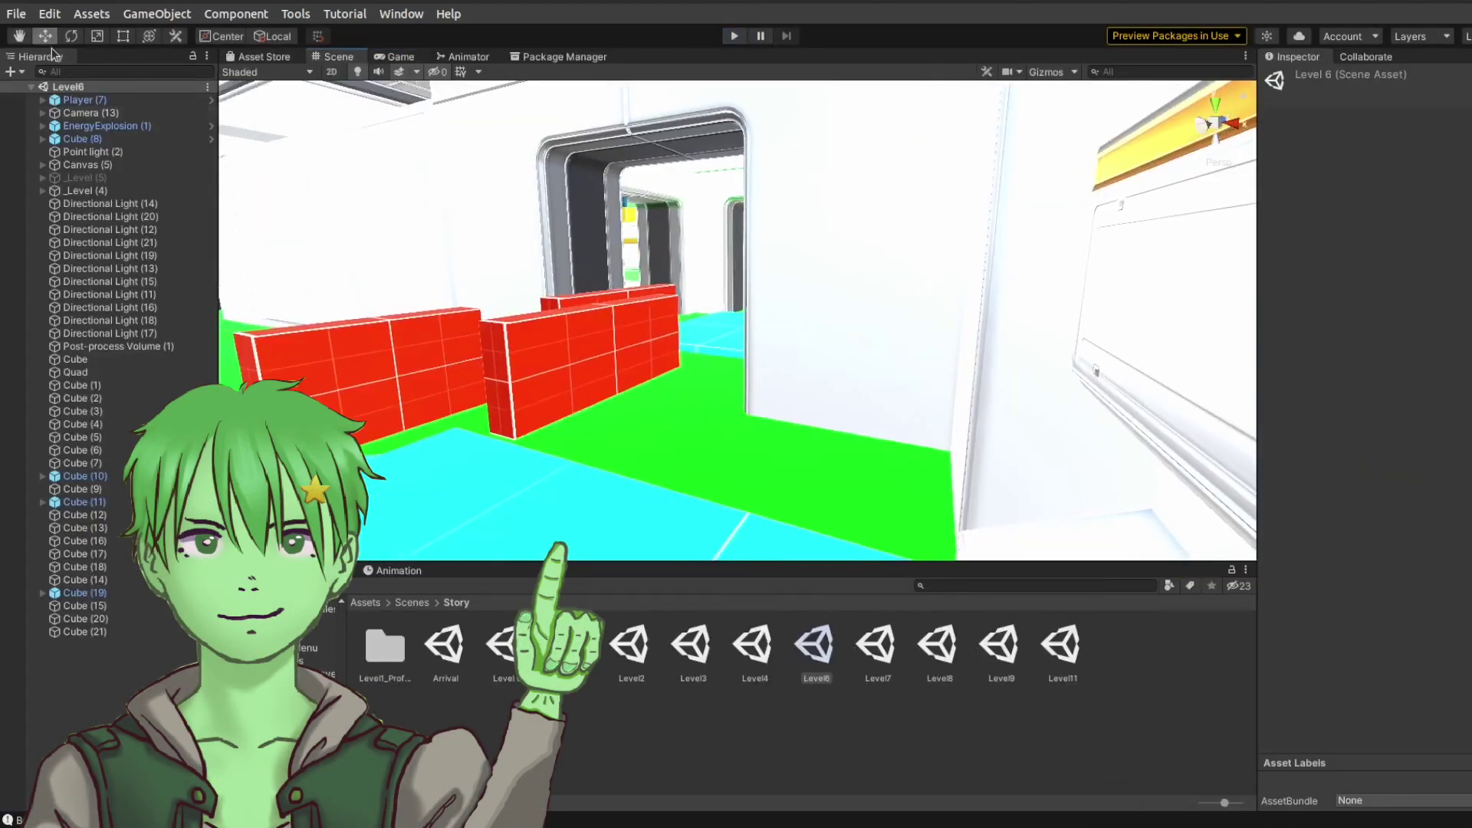
Examine the red walls, the doorway and the blue and yellow platforms over the acid floor from several angles.
{"action": "left_click_drag", "start_coordinate": [531, 310], "coordinate": [1227, 415]}
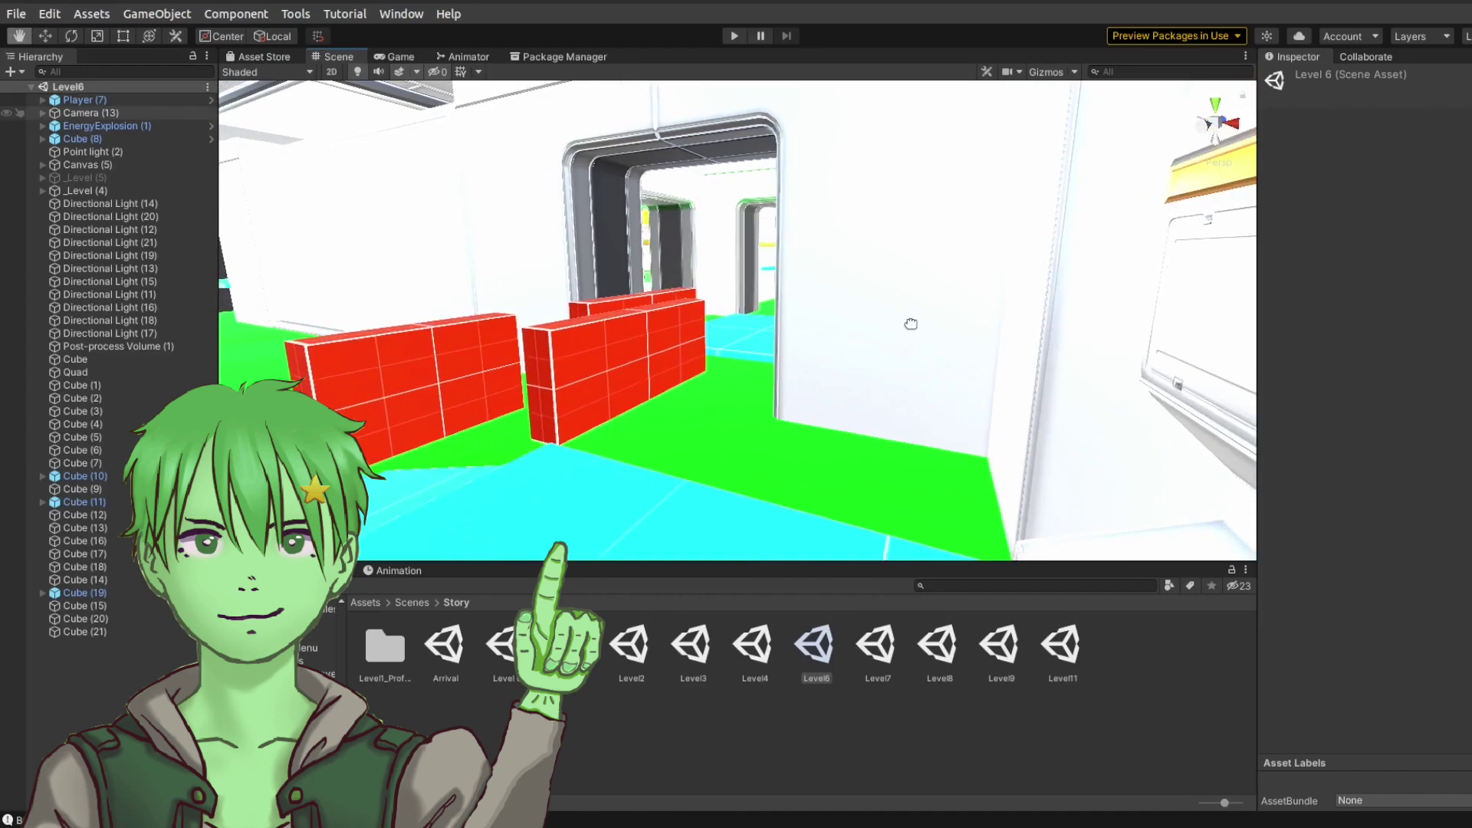
{"action": "right_click_drag", "start_coordinate": [911, 324], "coordinate": [634, 311]}
{"action": "left_click_drag", "start_coordinate": [735, 260], "coordinate": [709, 286]}
{"action": "right_click_drag", "start_coordinate": [710, 286], "coordinate": [779, 322]}
{"action": "left_click_drag", "start_coordinate": [792, 227], "coordinate": [767, 260]}
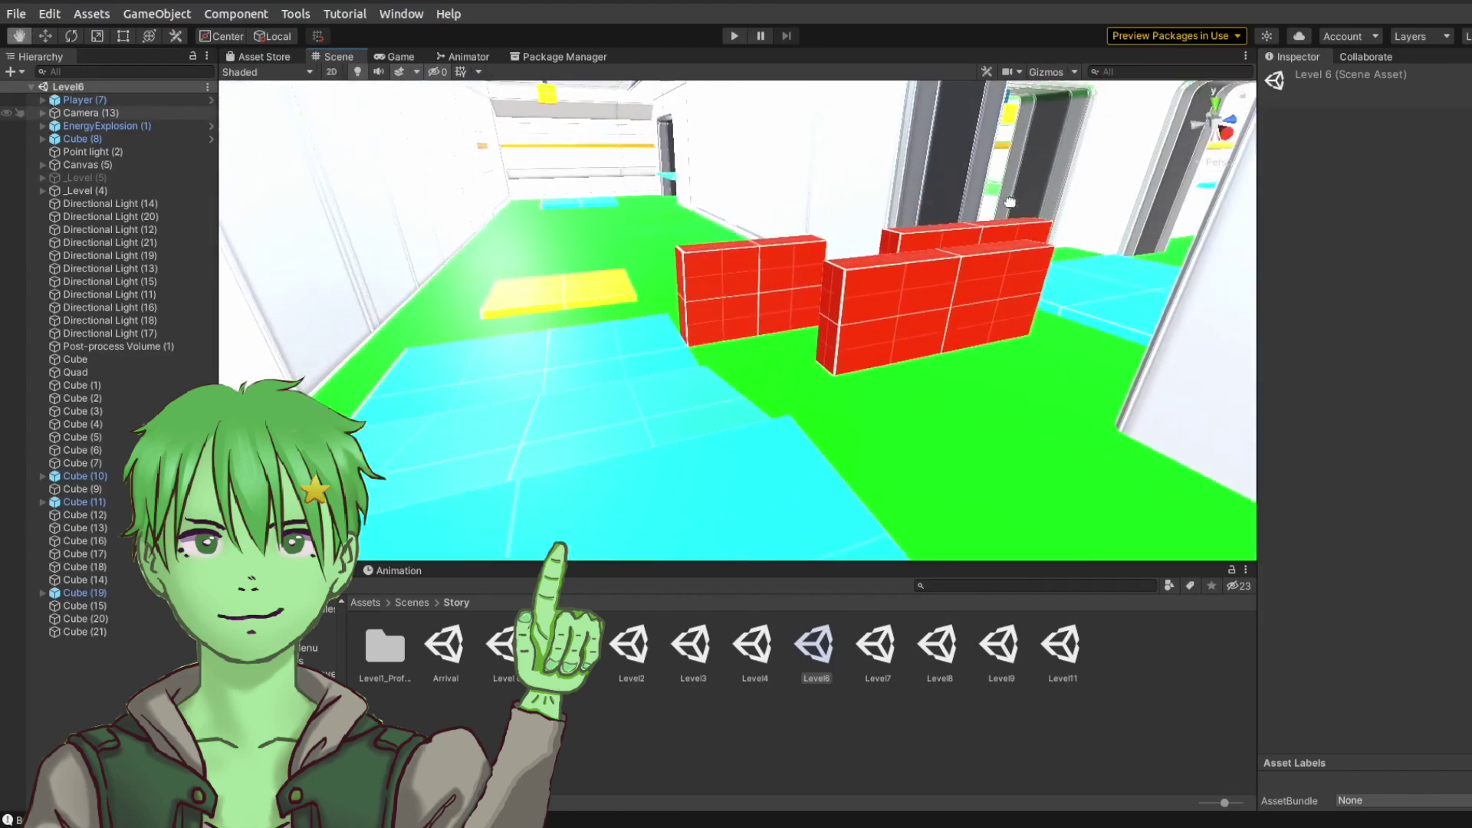
{"action": "left_click_drag", "start_coordinate": [897, 212], "coordinate": [670, 203]}
{"action": "left_click_drag", "start_coordinate": [958, 208], "coordinate": [249, 174]}
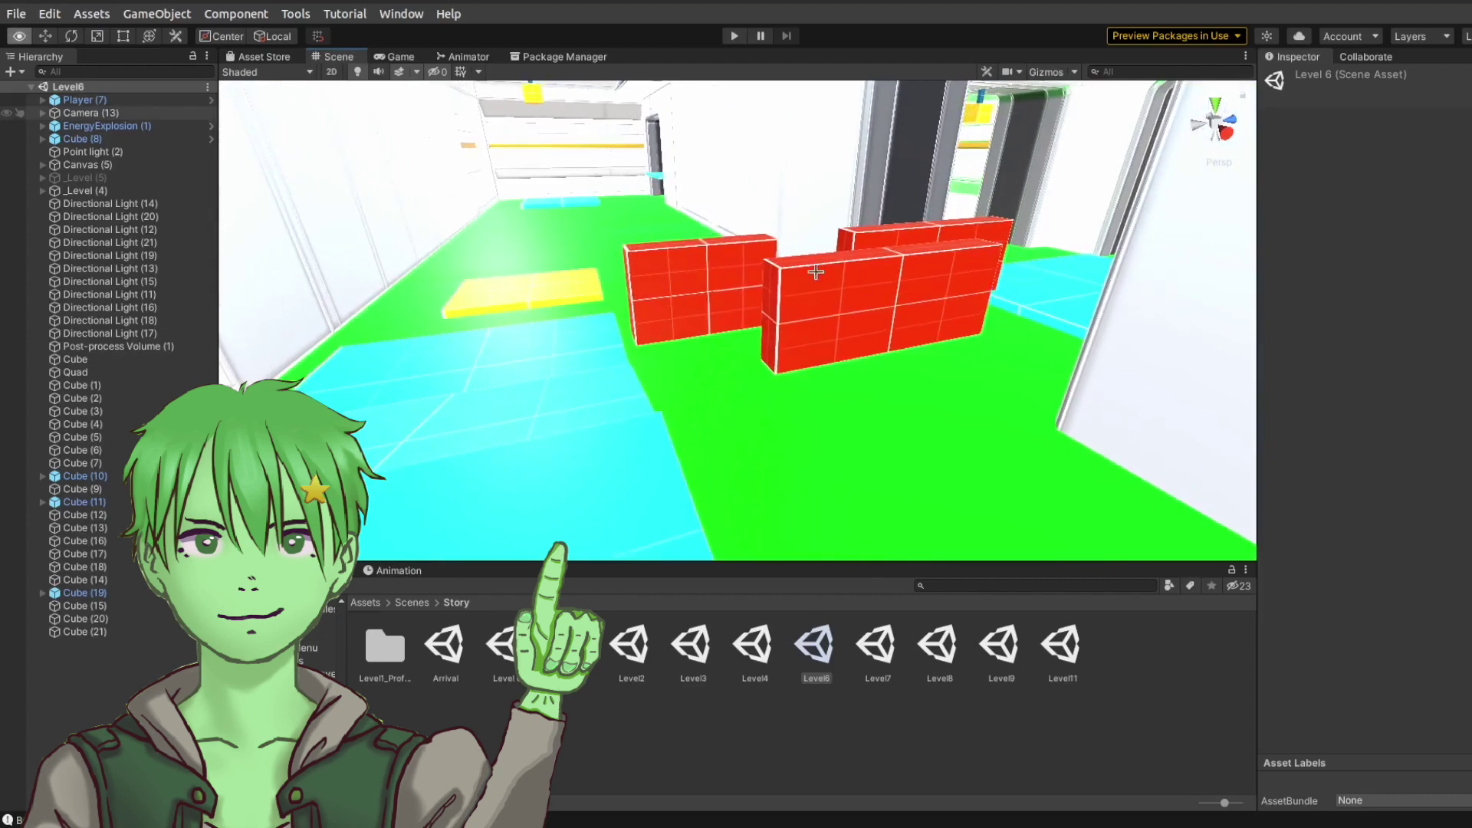
{"action": "right_click_drag", "start_coordinate": [815, 272], "coordinate": [965, 338]}
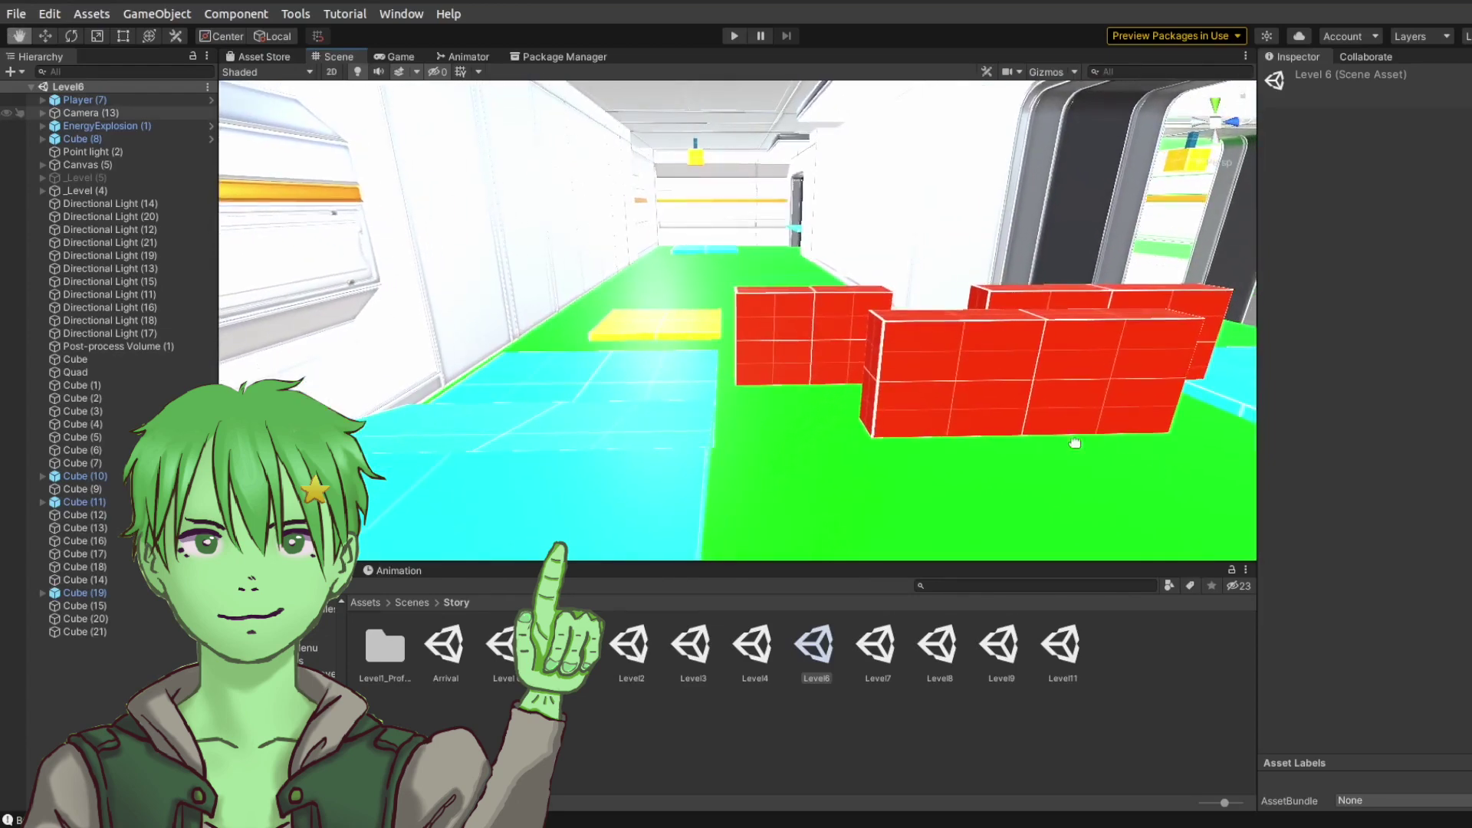
{"action": "right_click_drag", "start_coordinate": [1075, 443], "coordinate": [1047, 325]}
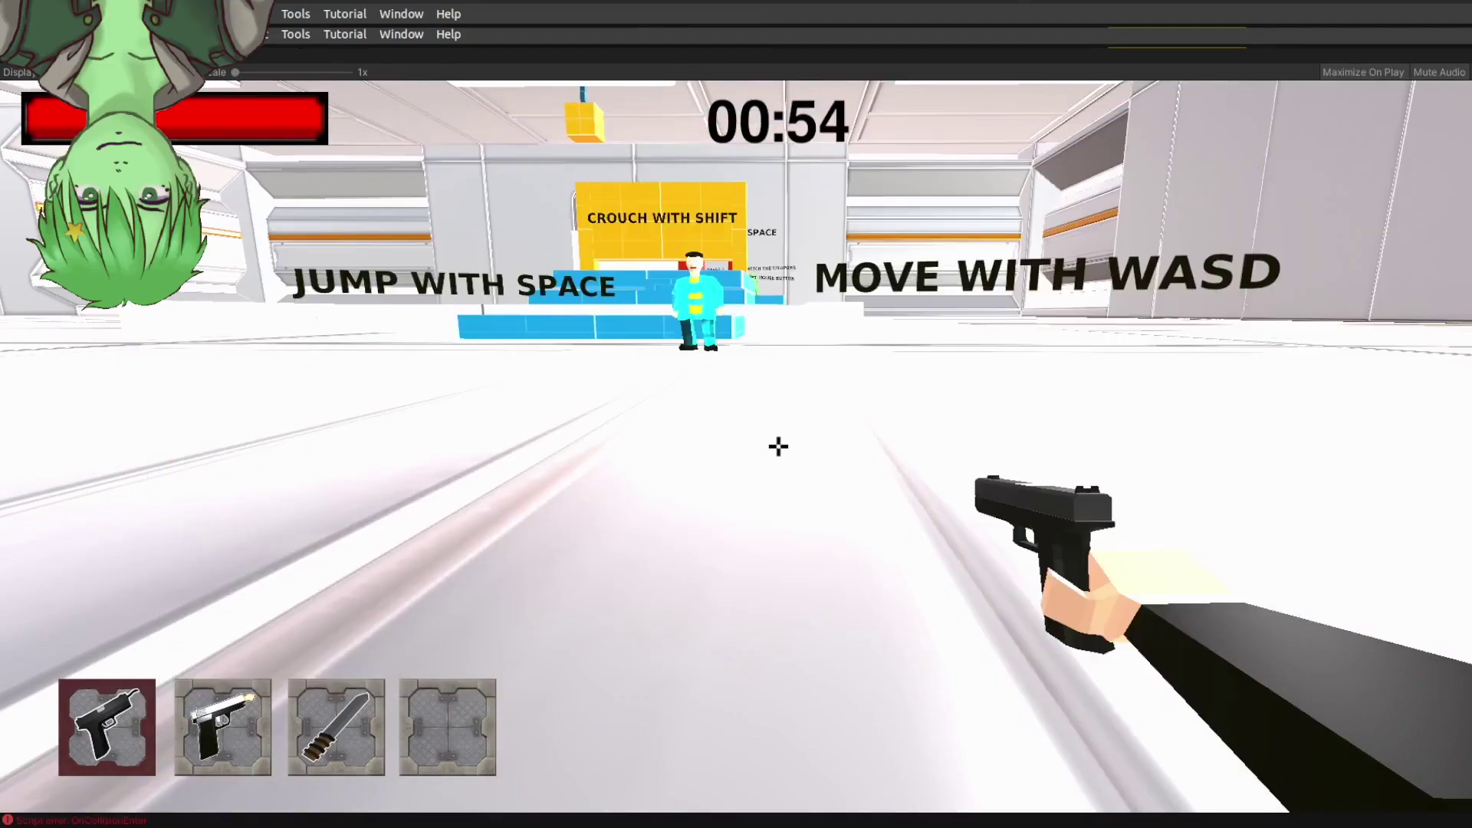
Playtest the tutorial room, walking past the character and the MOVE WITH WASD sign toward the blue jump platforms.
{"action": "key", "text": "w"}
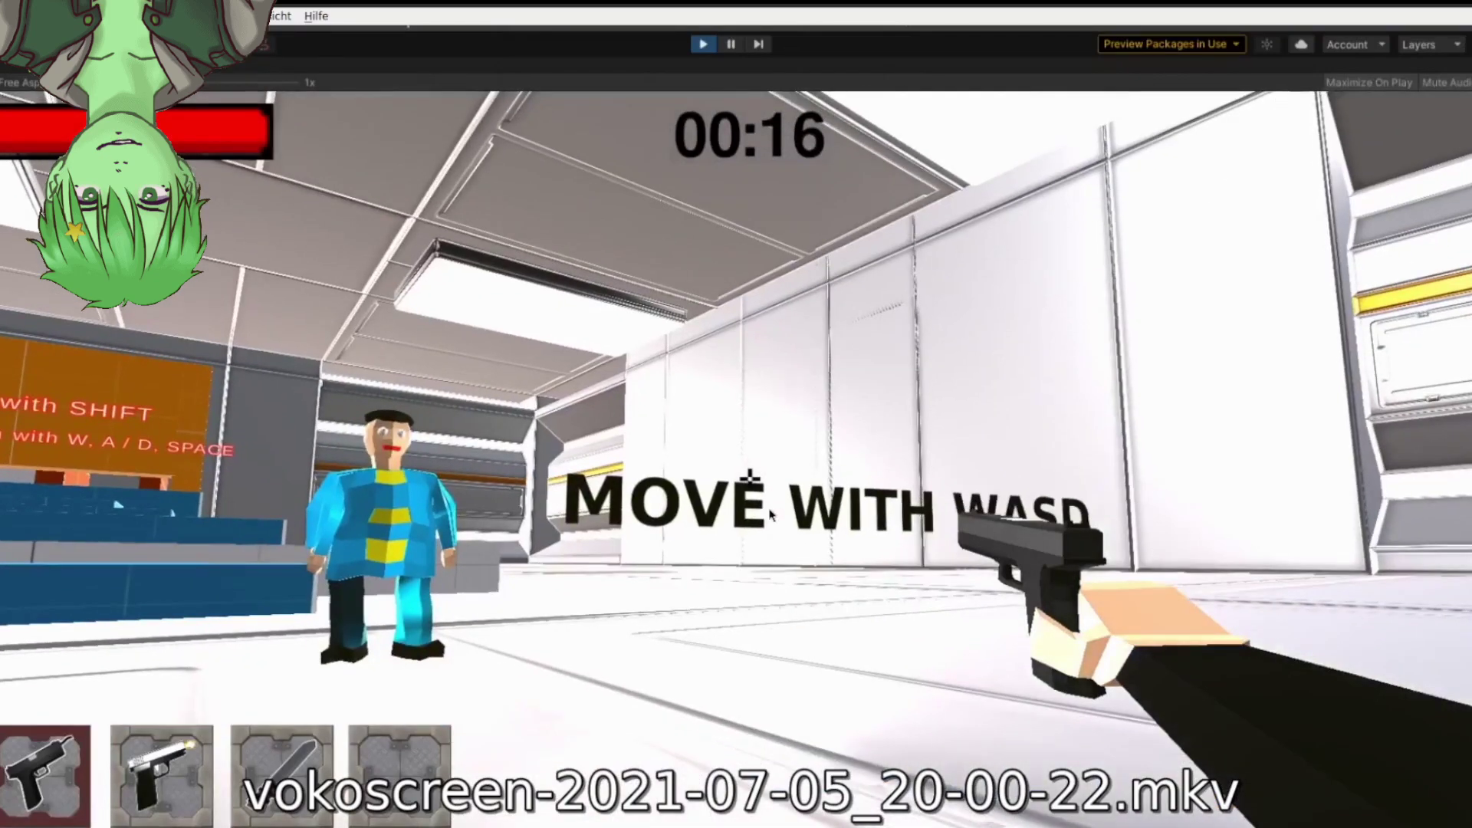
{"action": "key", "text": "w"}
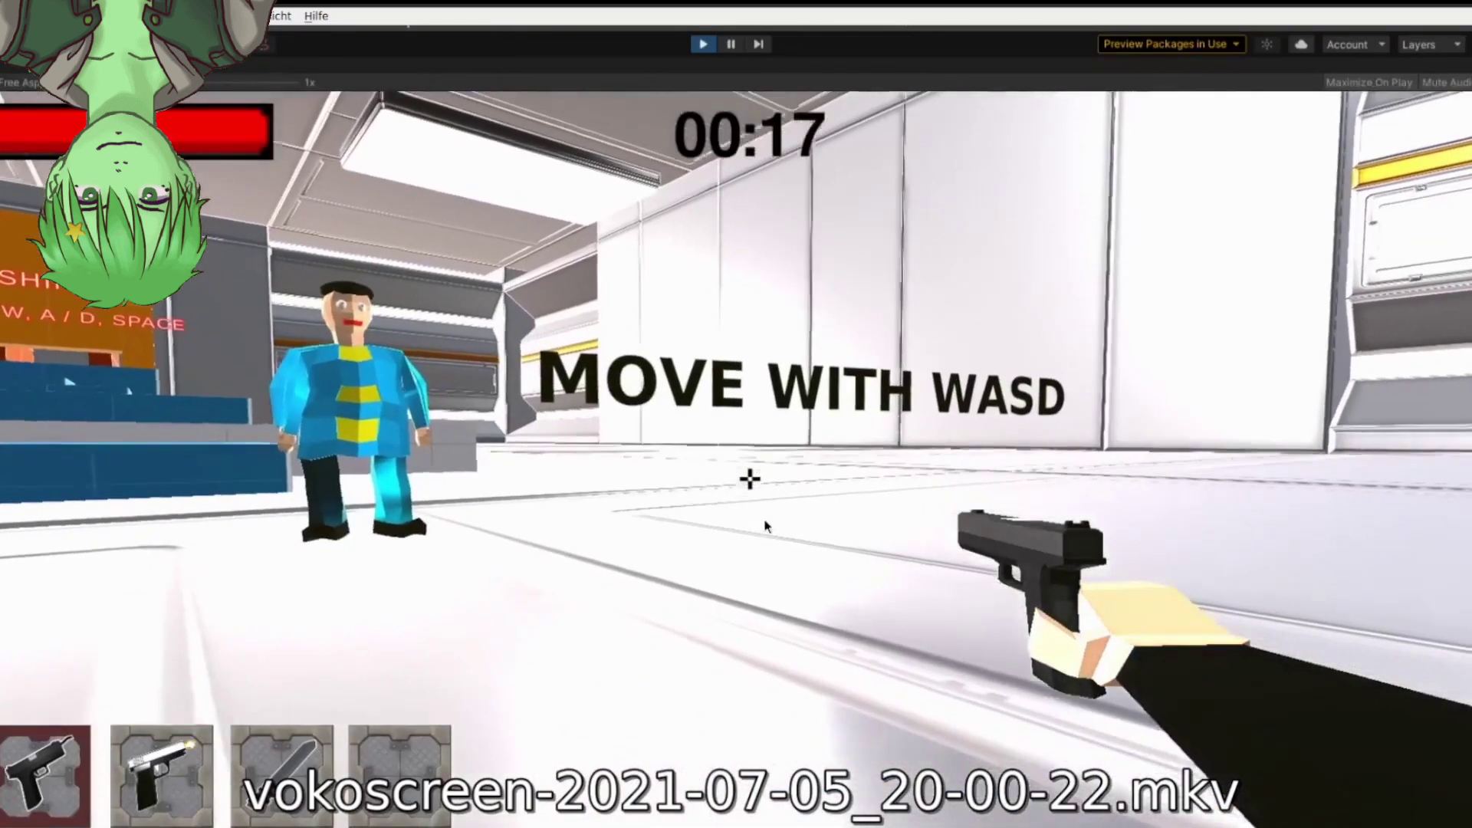
{"action": "key", "text": "s"}
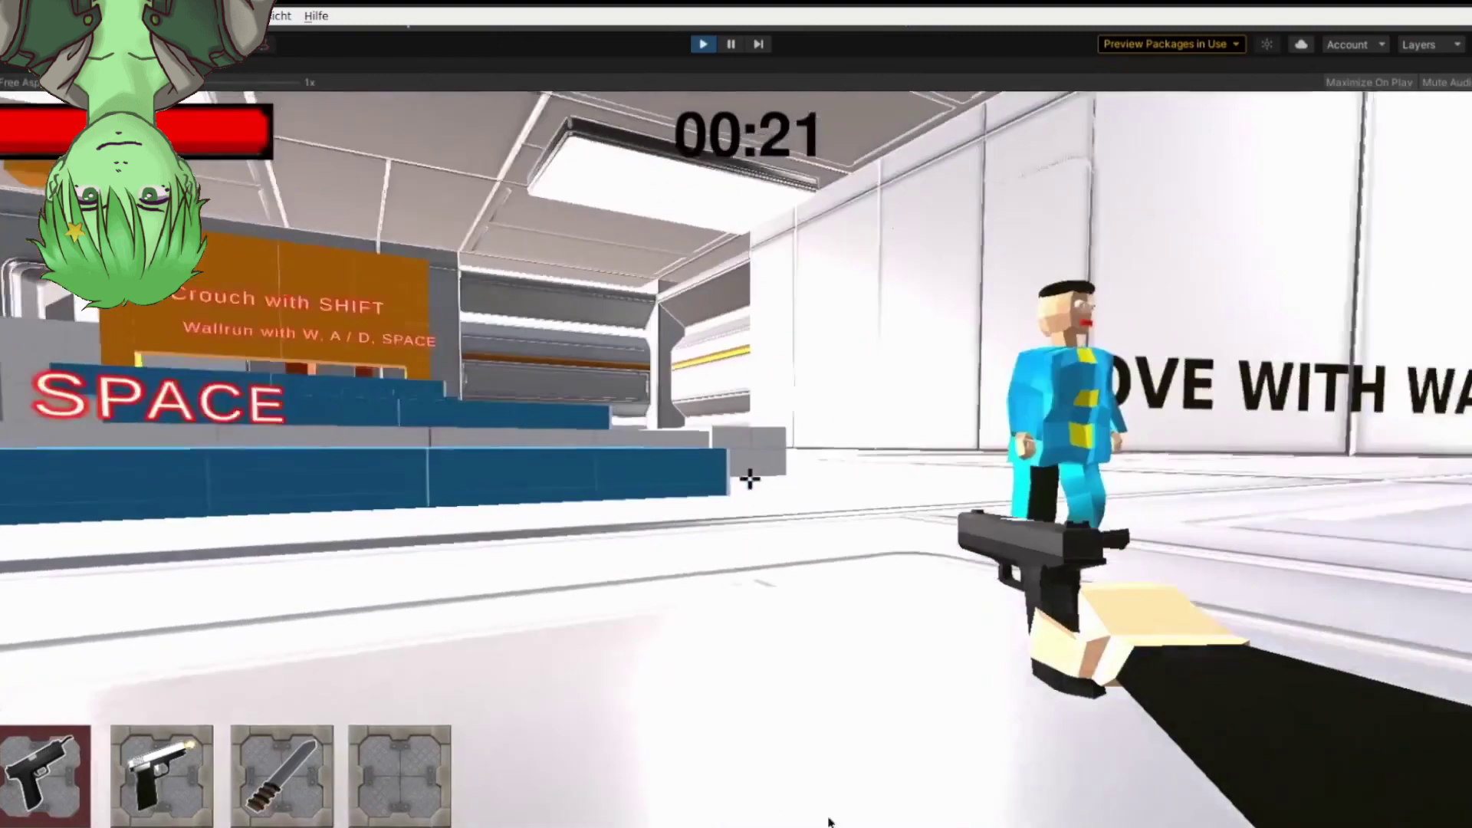
{"action": "key", "text": "w"}
{"action": "key", "text": "d"}
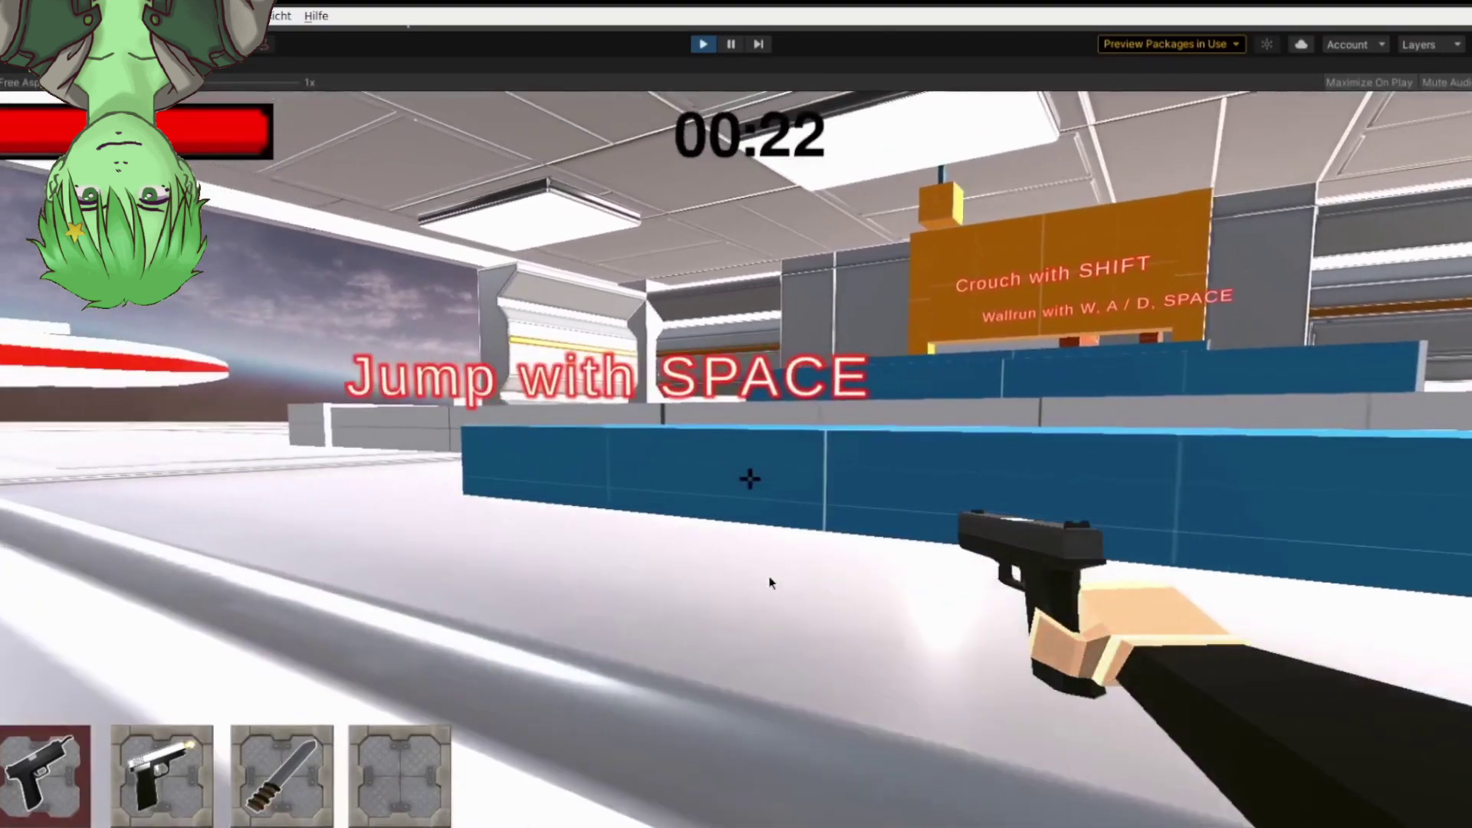
{"action": "key", "text": "d"}
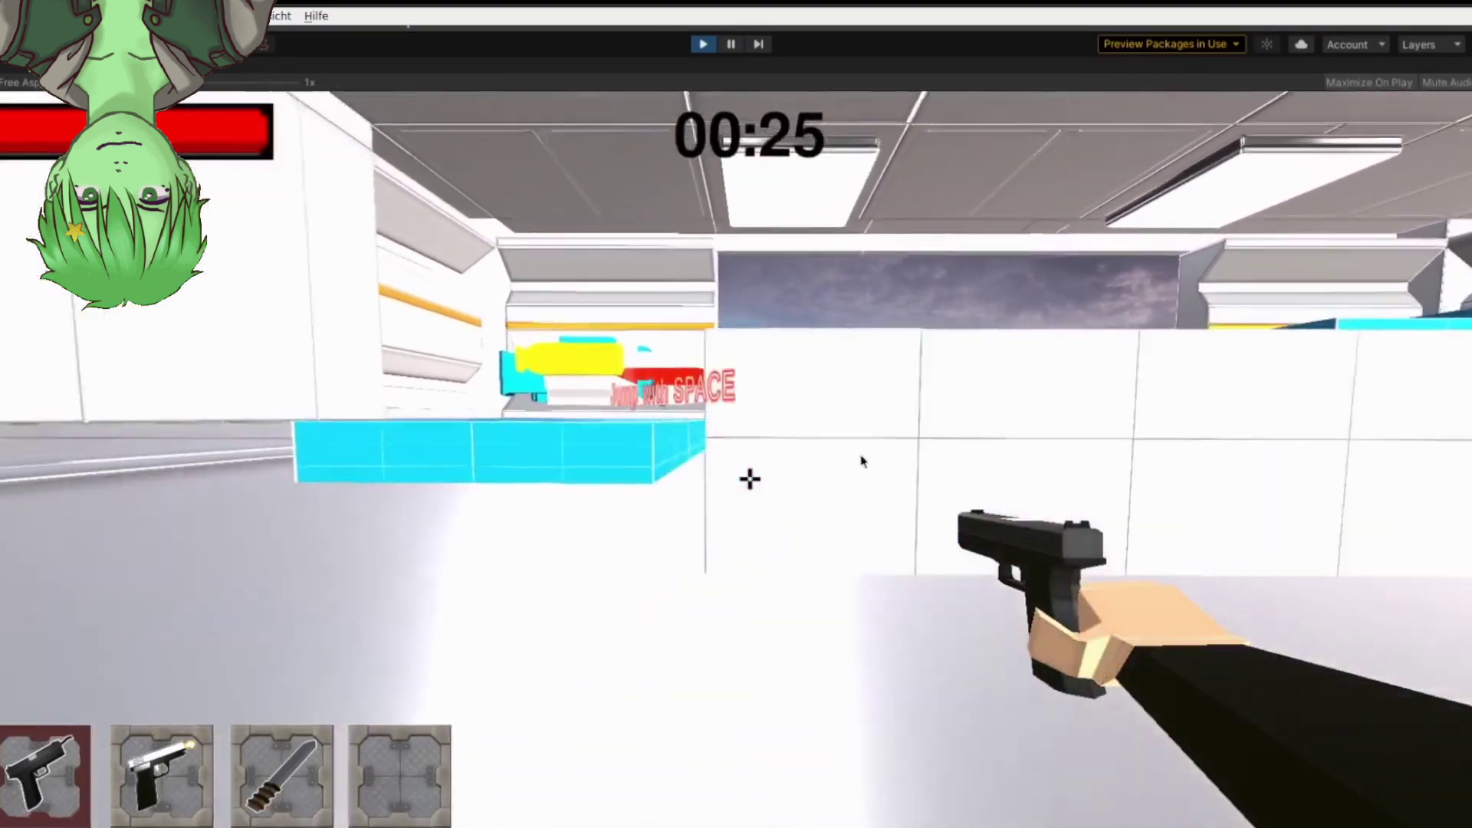
Walk around behind the tutorial room's platforms and look back at the floating instruction texts and the character.
{"action": "key", "text": "a"}
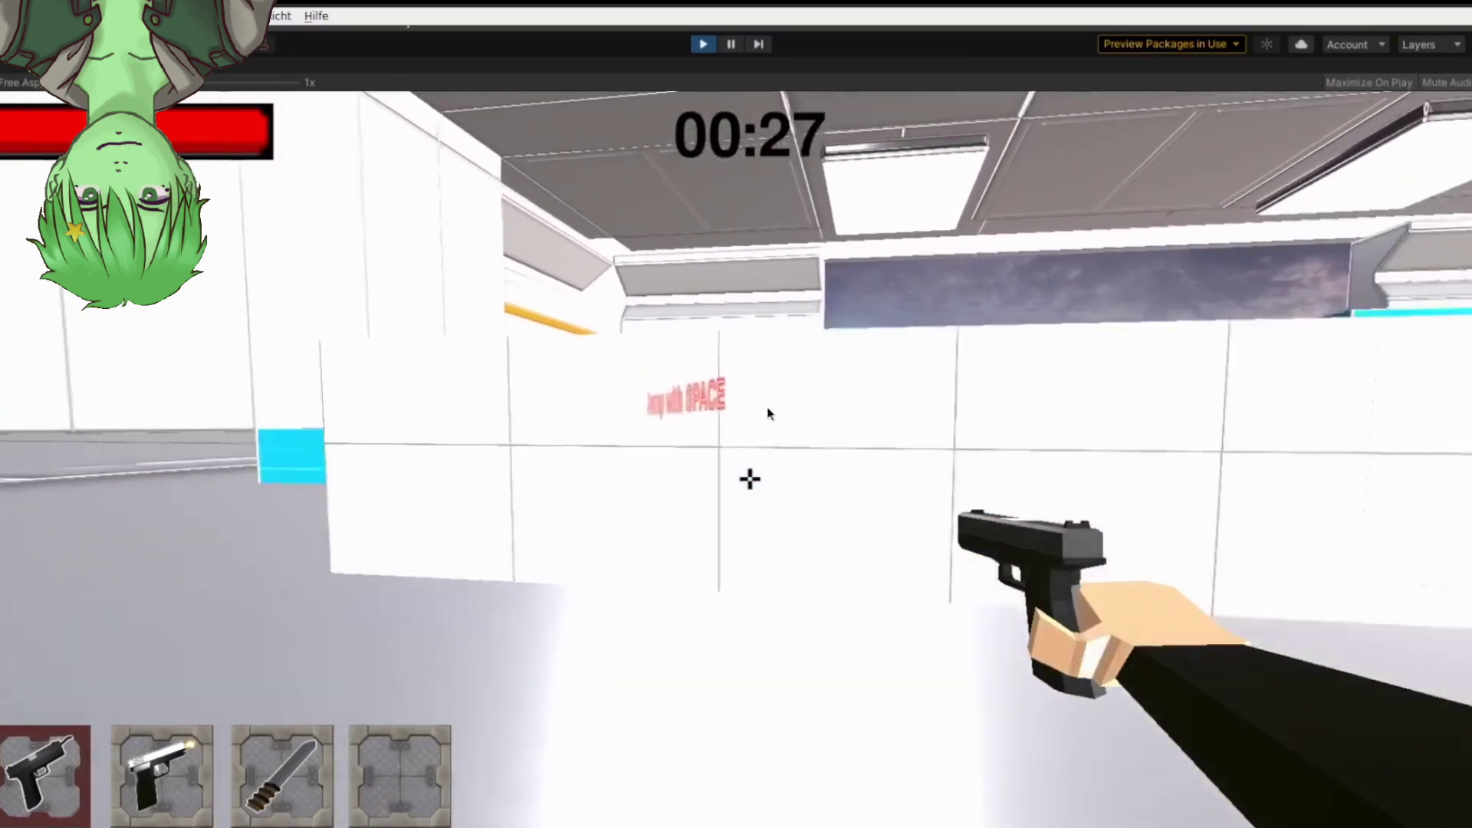
{"action": "key", "text": "a"}
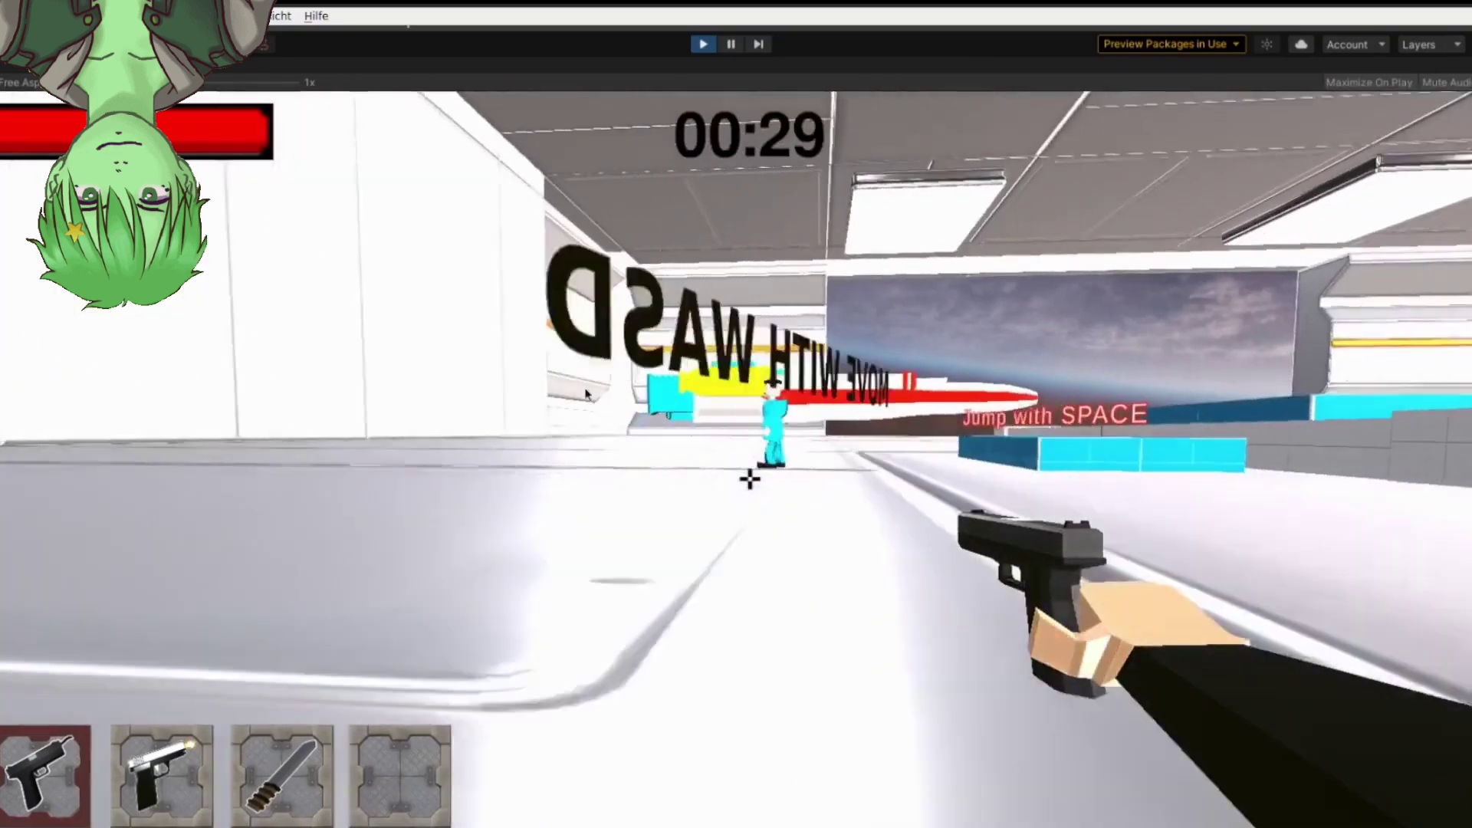
{"action": "key", "text": "d"}
{"action": "key", "text": "s"}
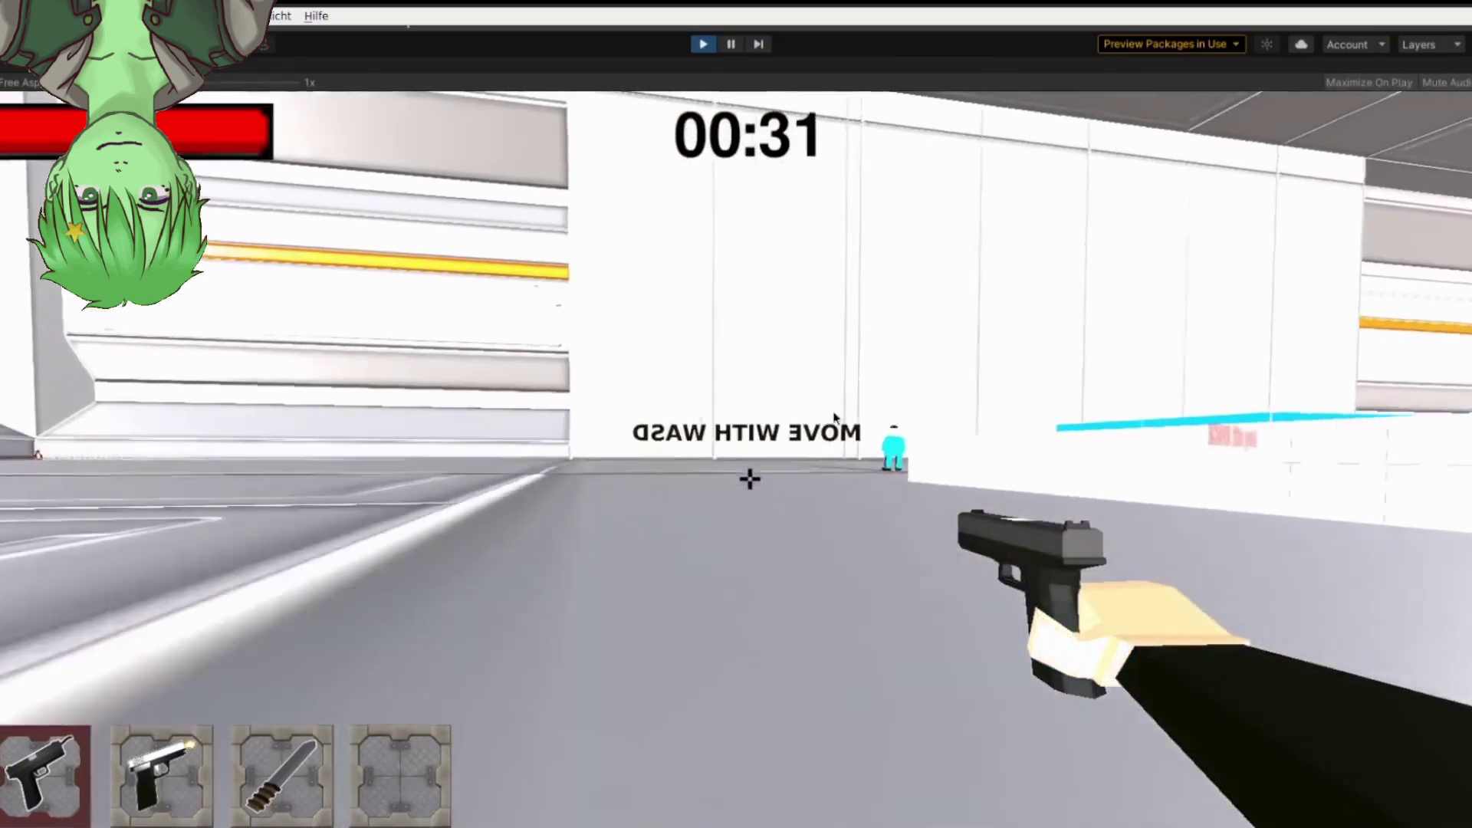
{"action": "key", "text": "d"}
{"action": "key", "text": "s"}
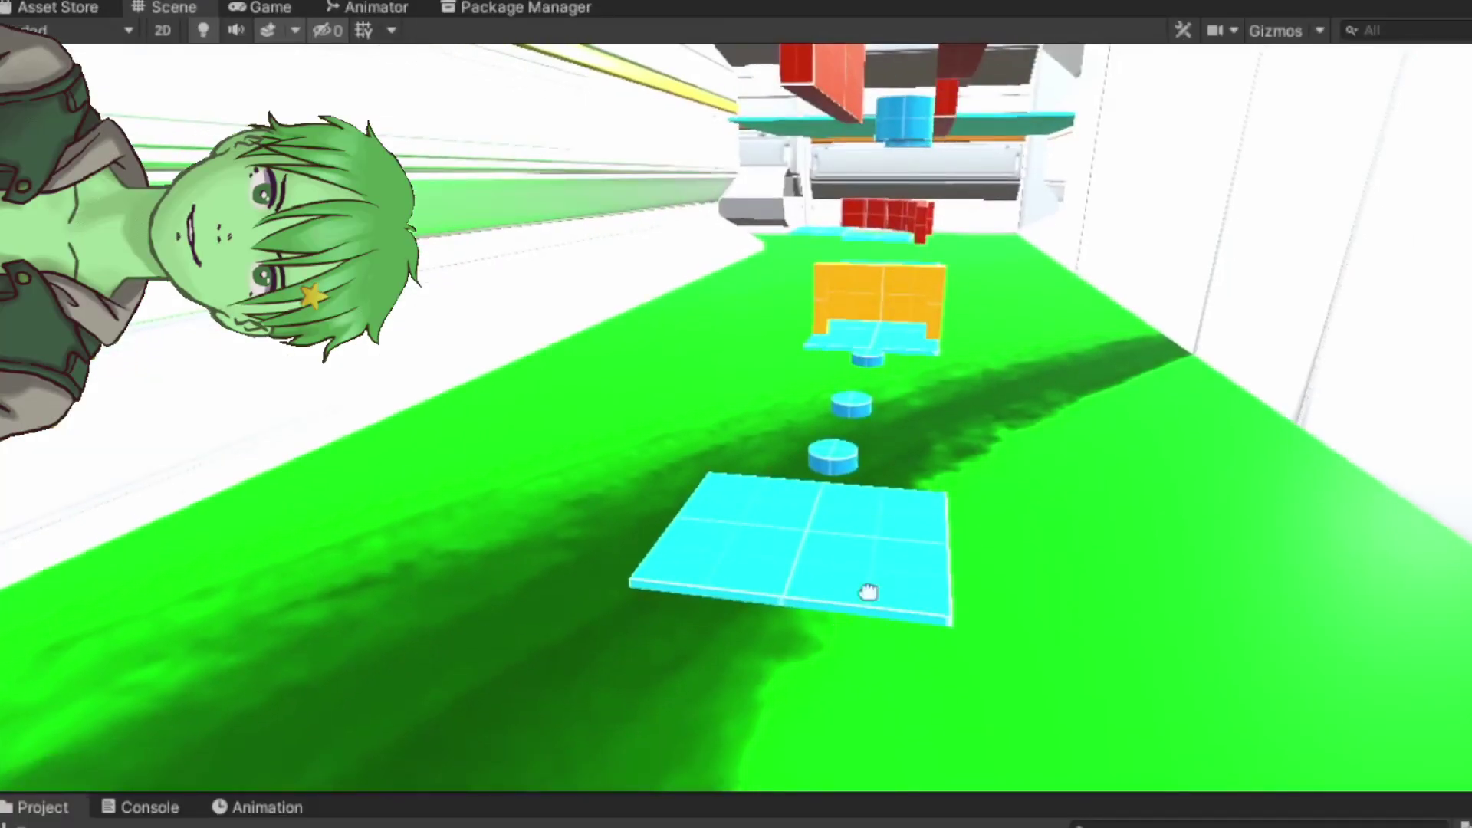
Inspect the acid corridor's blue platforms and curved red wall up close, and start a playtest.
{"action": "right_click_drag", "start_coordinate": [912, 473], "coordinate": [1081, 388]}
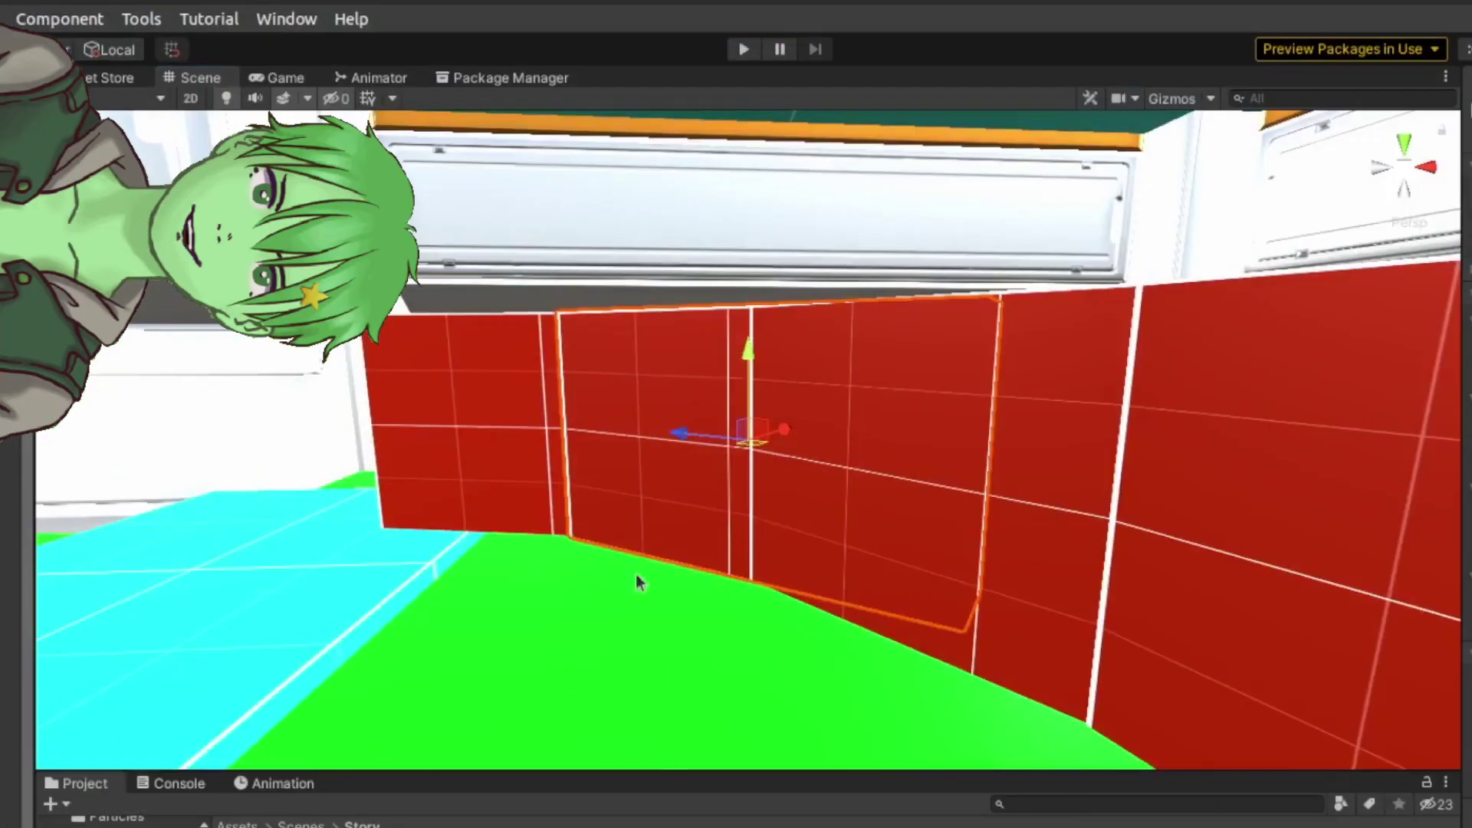
{"action": "right_click_drag", "start_coordinate": [636, 573], "coordinate": [1028, 491]}
{"action": "scroll", "coordinate": [1027, 490], "scroll_direction": "down", "scroll_amount": 6}
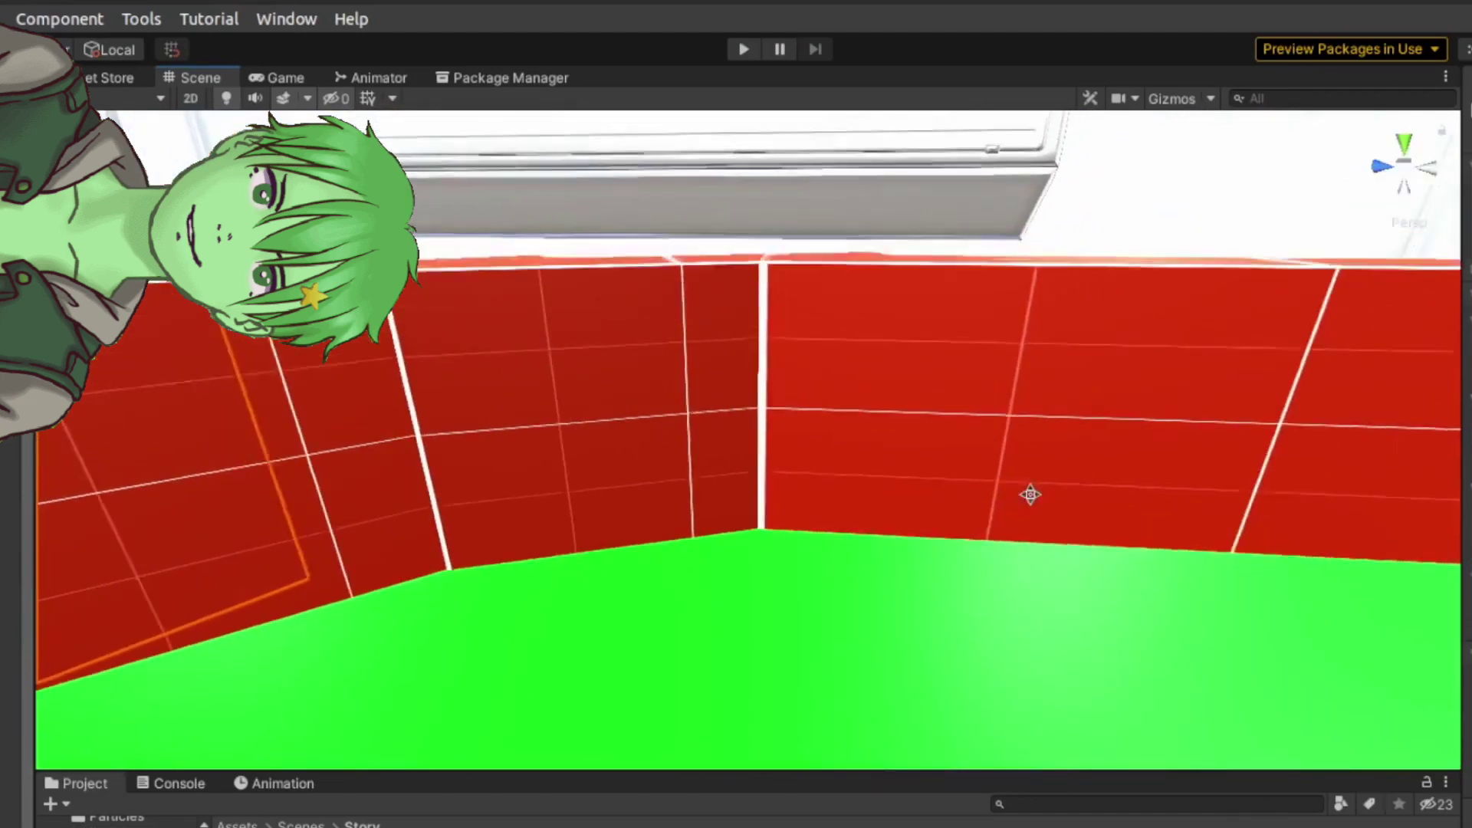
{"action": "scroll", "coordinate": [1027, 491], "scroll_direction": "down", "scroll_amount": 5}
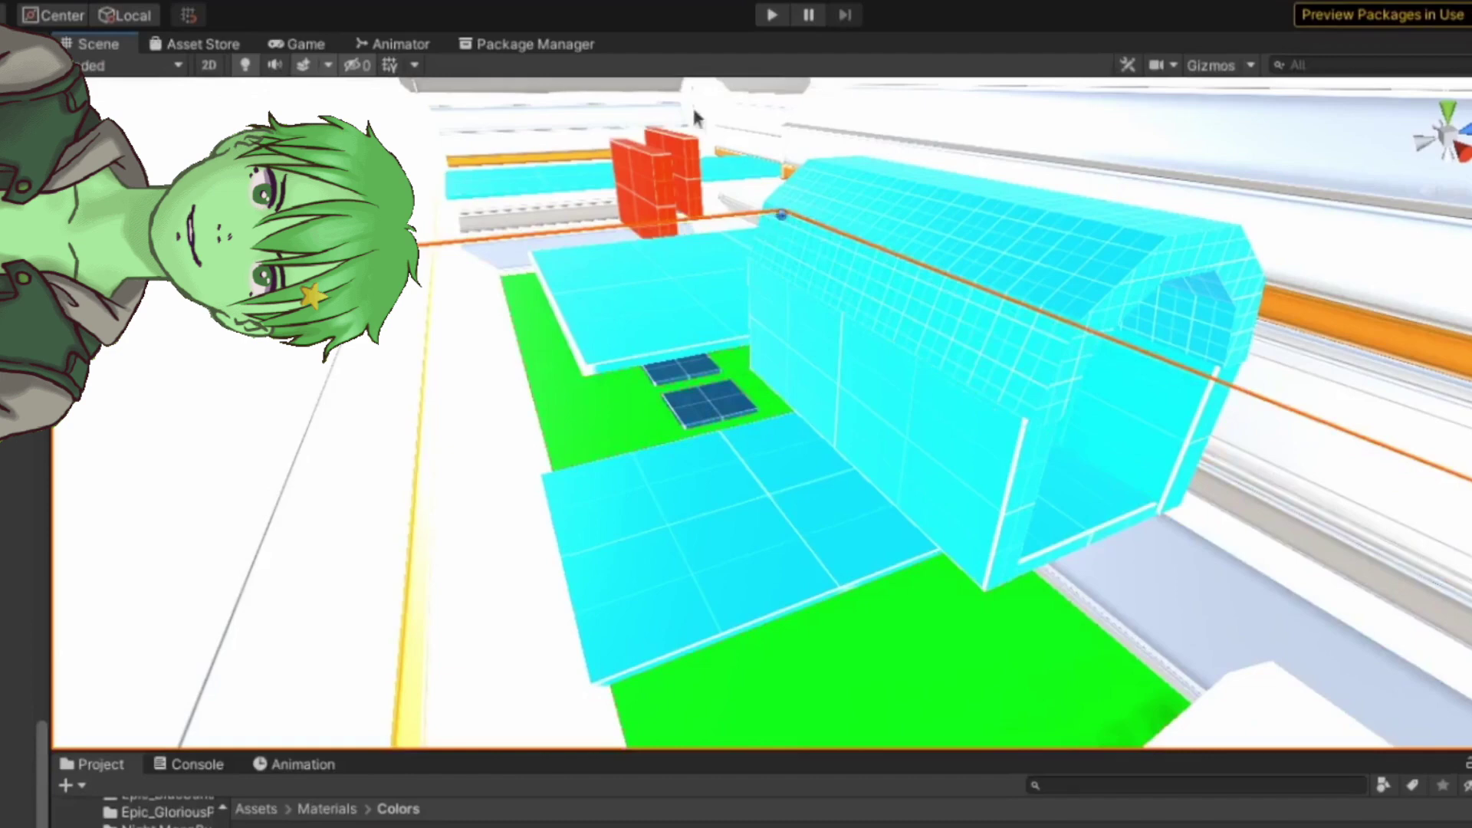
{"action": "left_click", "coordinate": [782, 14]}
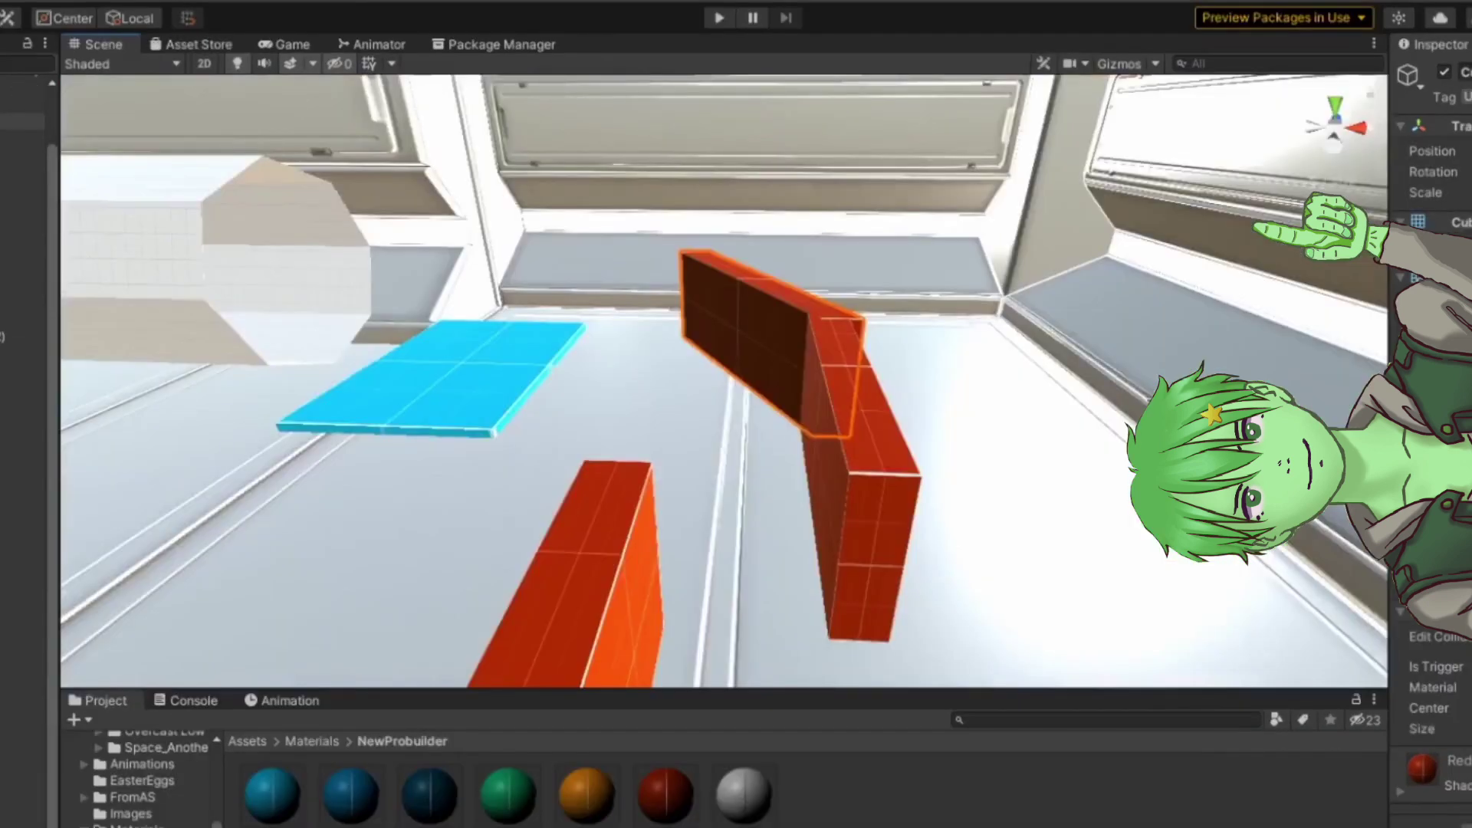
View the angled red walls beside the blue platform from several sides and playtest the level toward them.
{"action": "middle_click_drag", "start_coordinate": [797, 394], "coordinate": [752, 433]}
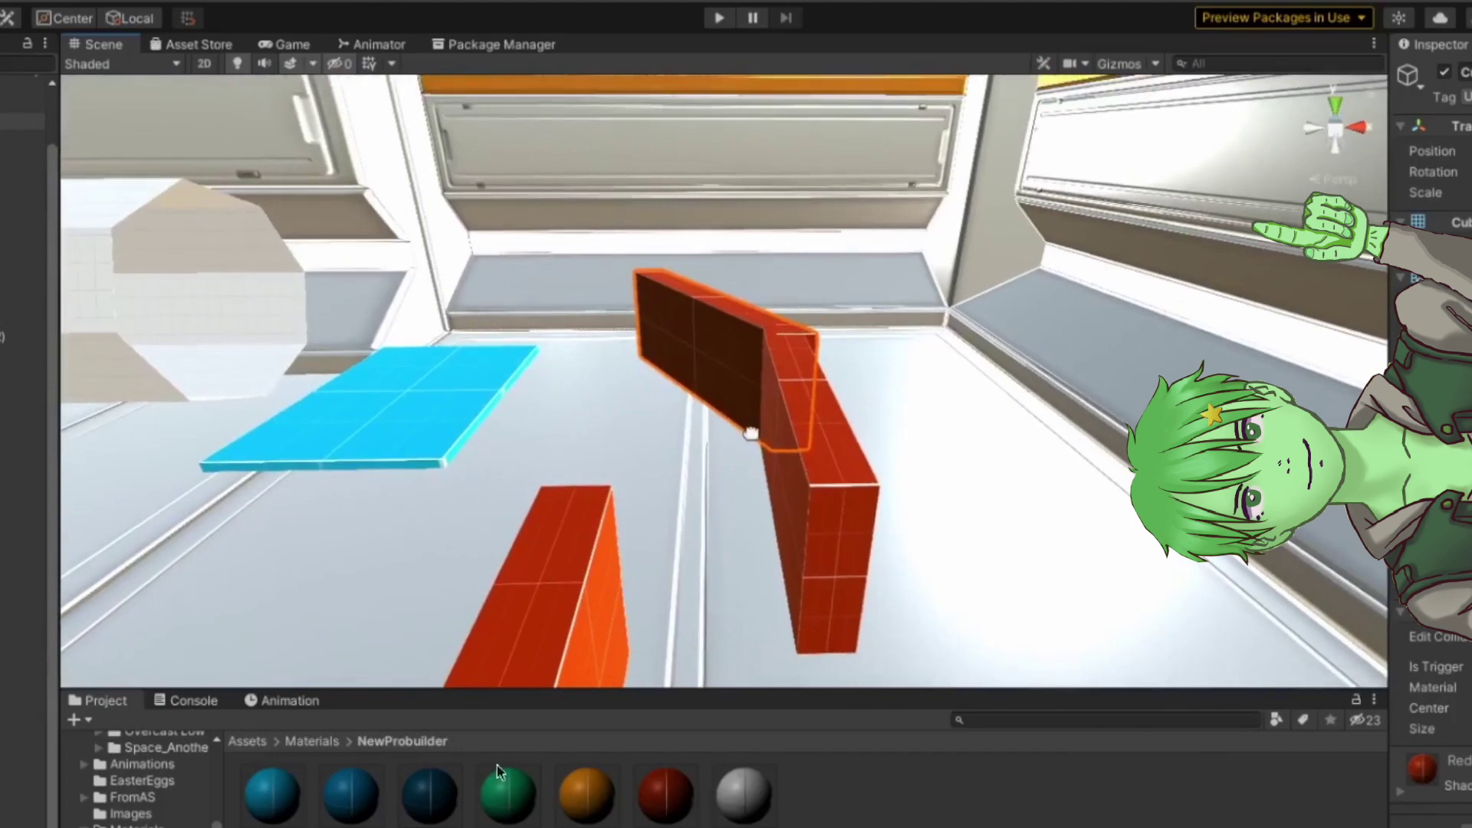
{"action": "right_click_drag", "start_coordinate": [752, 434], "coordinate": [799, 532]}
{"action": "middle_click_drag", "start_coordinate": [799, 532], "coordinate": [895, 368]}
{"action": "right_click_drag", "start_coordinate": [975, 245], "coordinate": [1071, 263]}
{"action": "middle_click_drag", "start_coordinate": [879, 302], "coordinate": [1257, 641]}
{"action": "right_click_drag", "start_coordinate": [1257, 641], "coordinate": [1150, 680]}
{"action": "key", "text": "ctrl+p"}
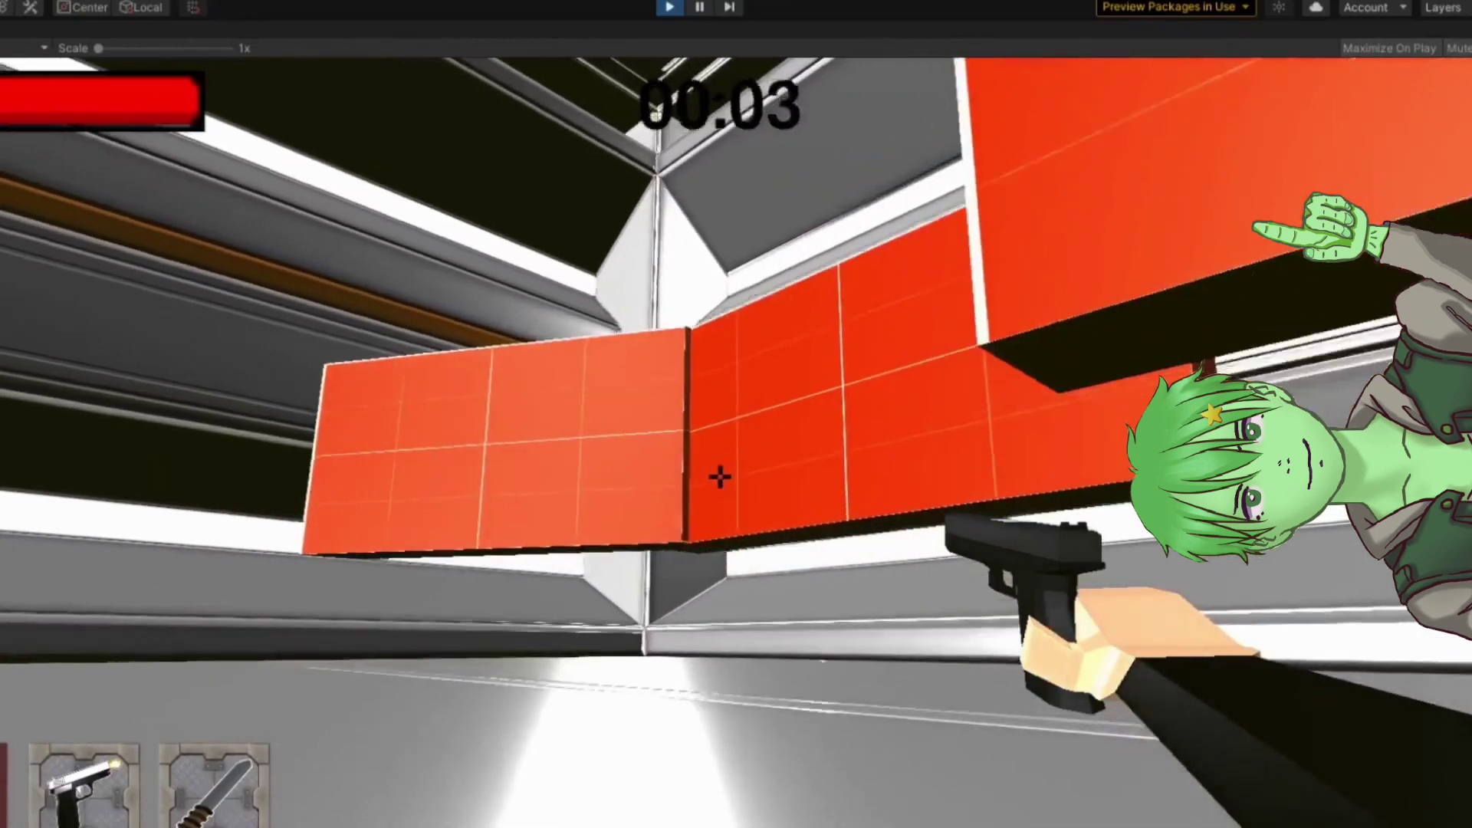
{"action": "key", "text": "w"}
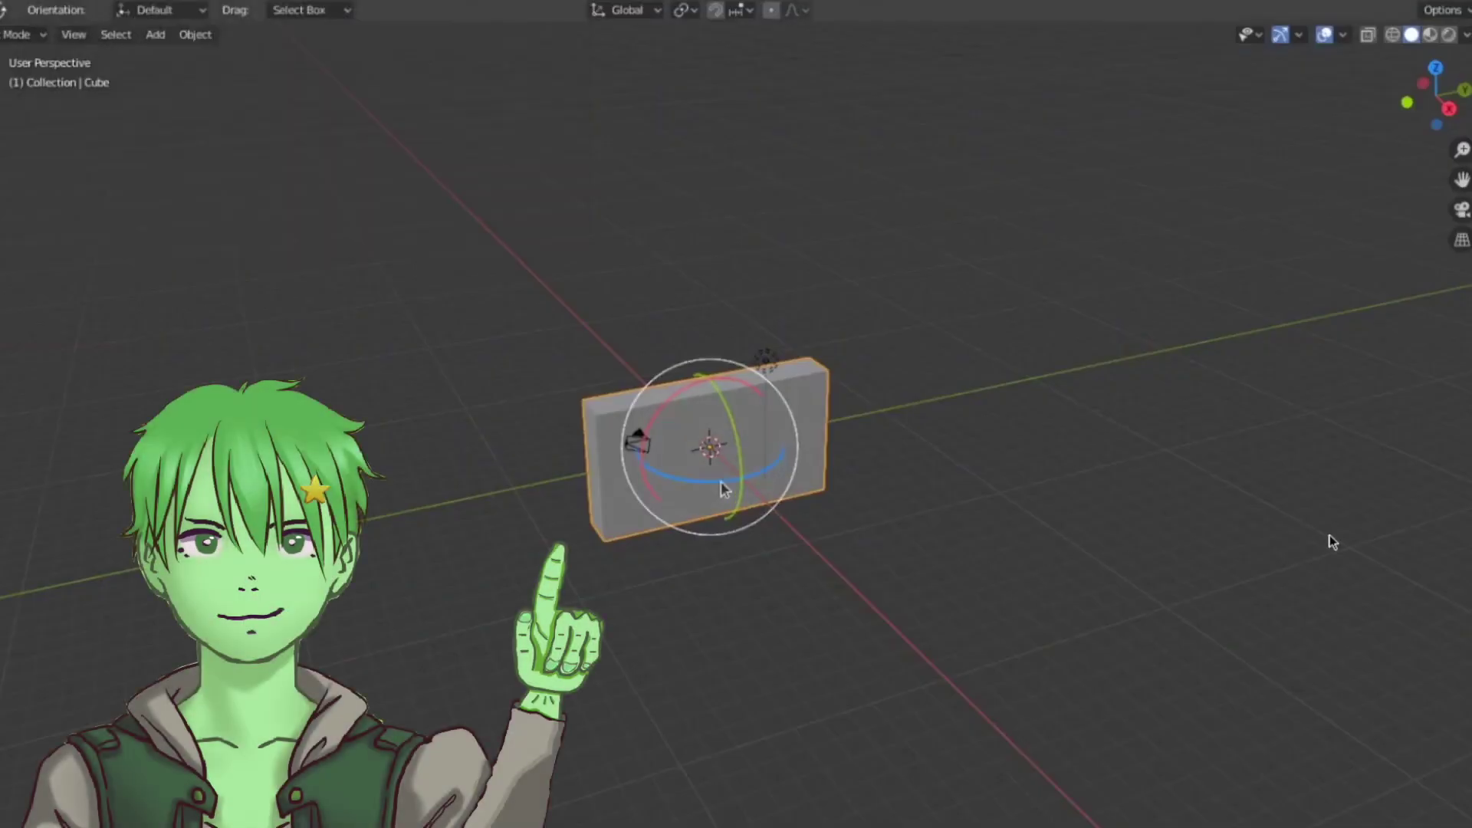
Switch to Blender and rotate the flat box back and forth around the global Z axis.
{"action": "left_click_drag", "start_coordinate": [719, 488], "coordinate": [750, 483]}
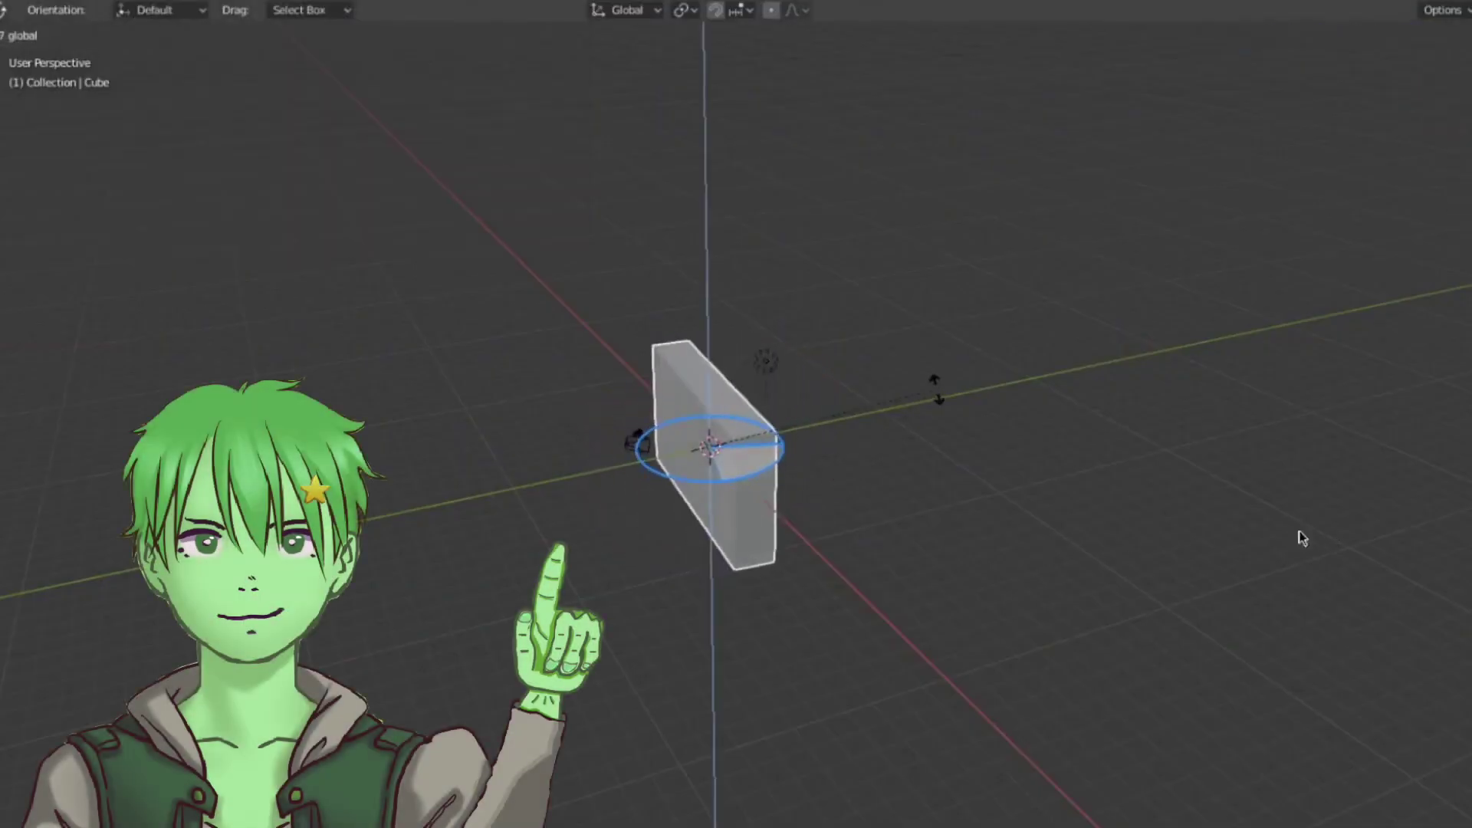
{"action": "left_click_drag", "start_coordinate": [815, 563], "coordinate": [603, 402]}
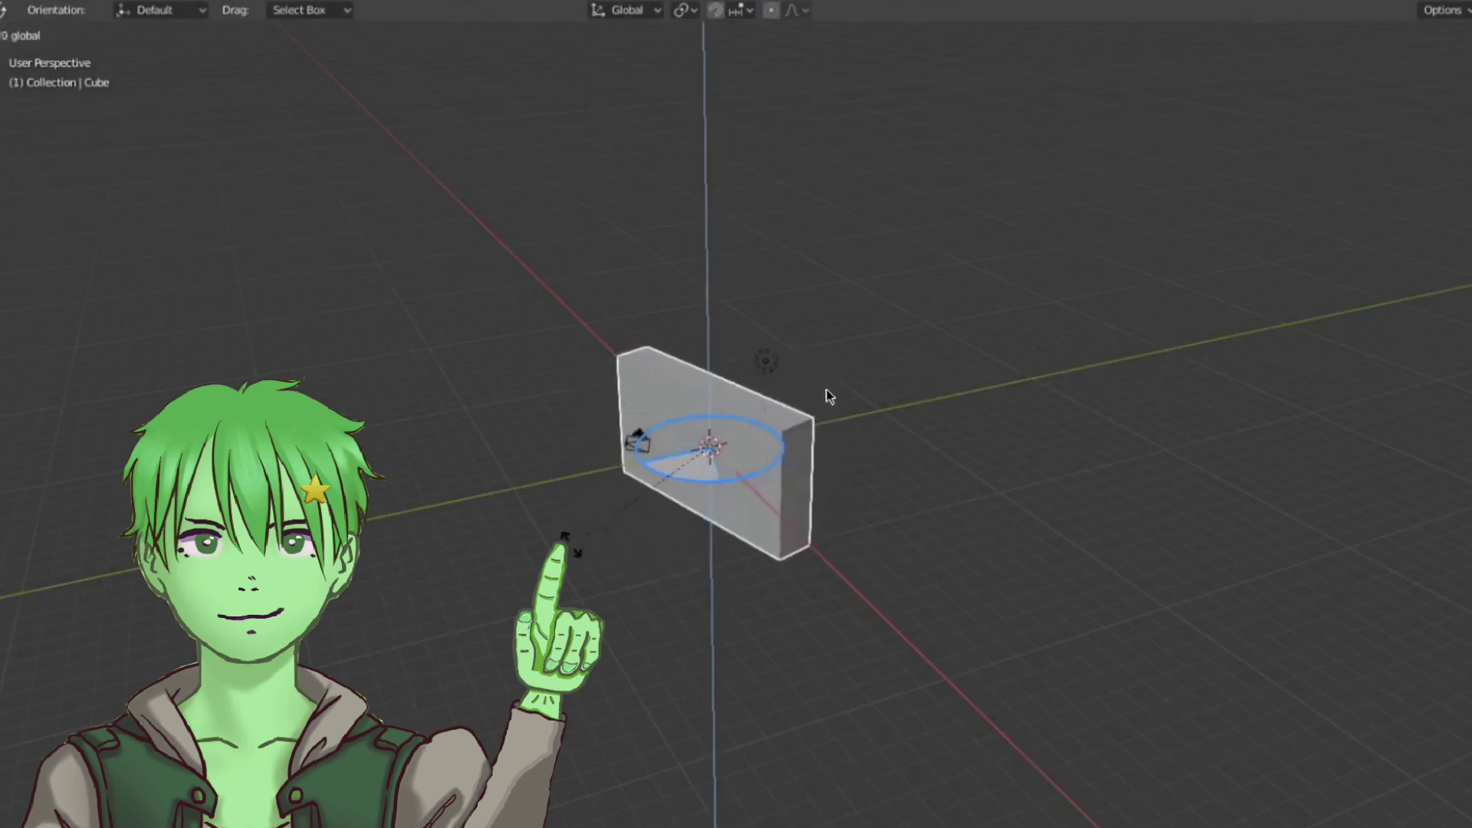
{"action": "left_click_drag", "start_coordinate": [492, 535], "coordinate": [634, 543]}
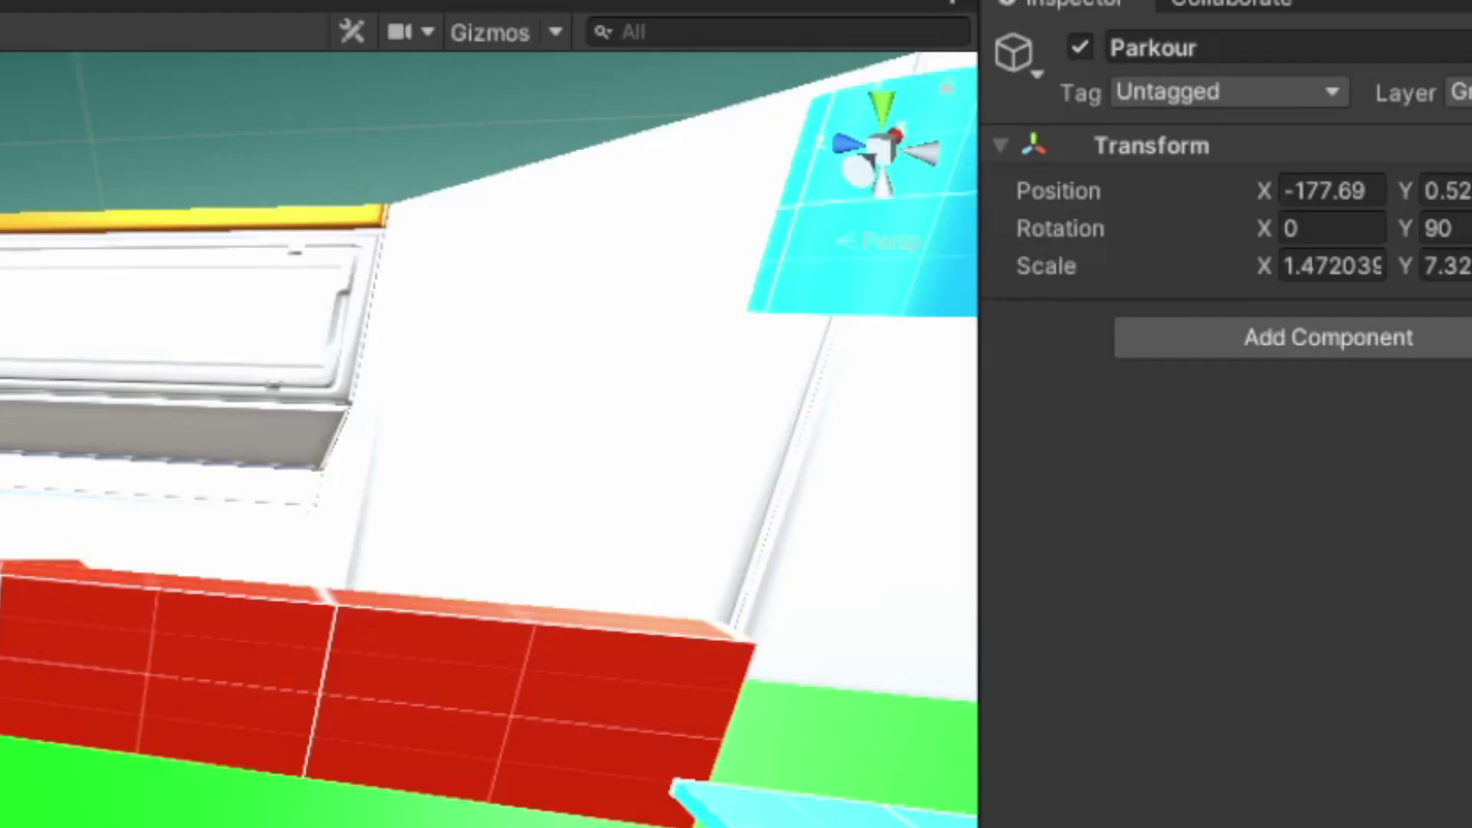
Return to Unity and examine the acid corridor from the curved red wall to the blue arched tunnel and platforms.
{"action": "left_click", "coordinate": [1360, 502]}
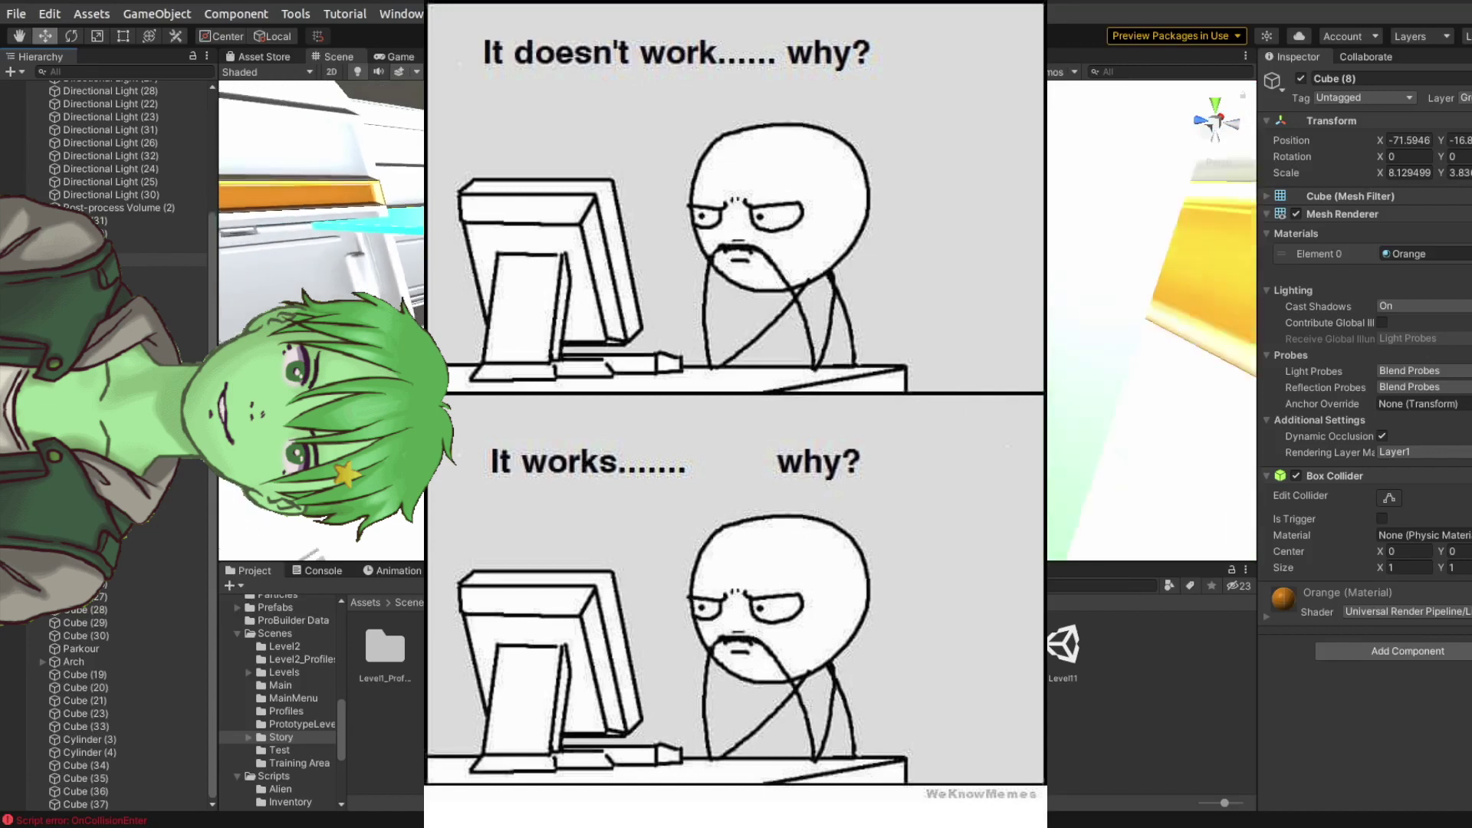
{"action": "left_click", "coordinate": [14, 37]}
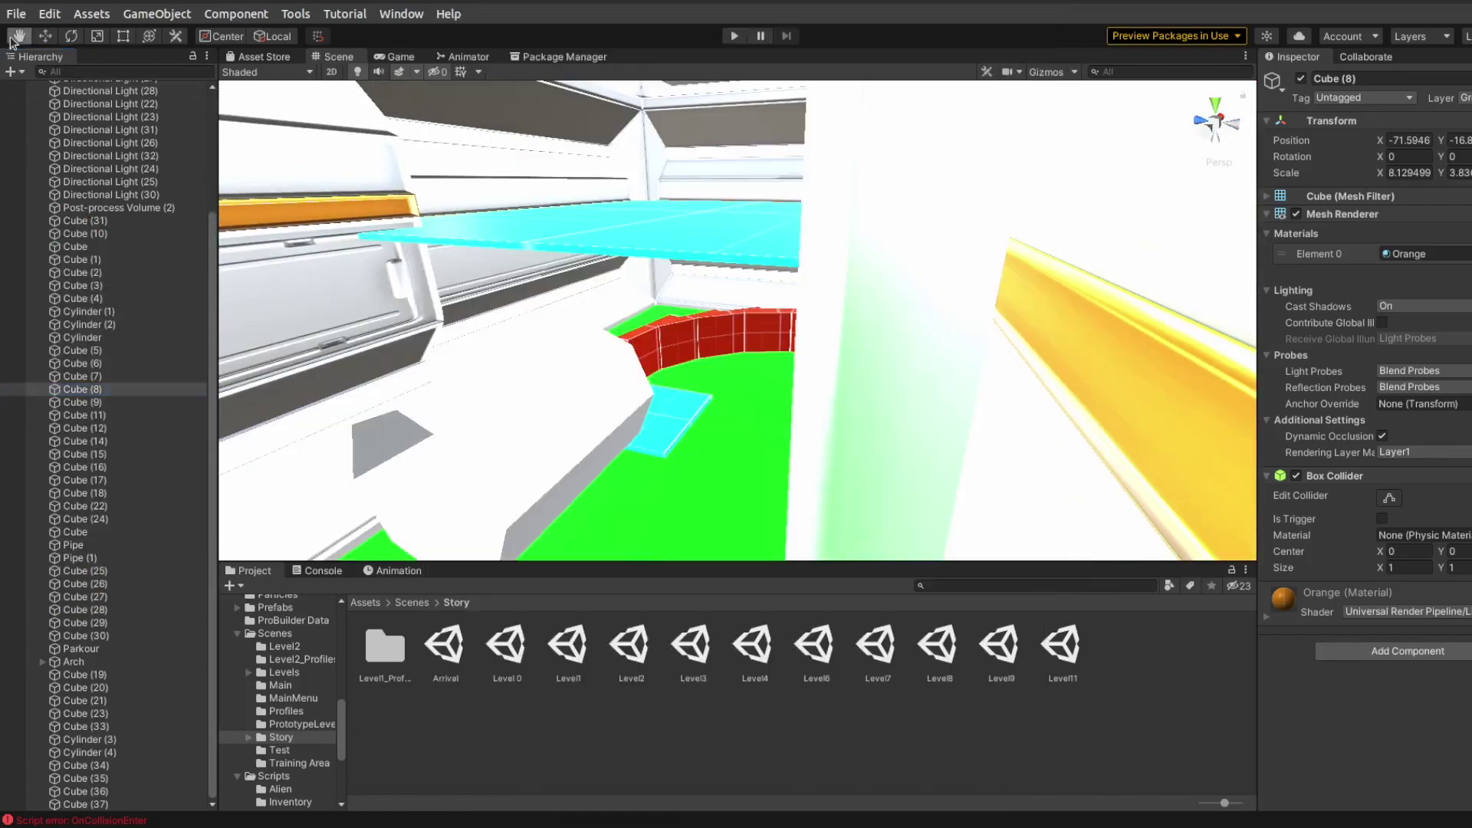
{"action": "left_click_drag", "start_coordinate": [421, 258], "coordinate": [655, 293]}
{"action": "right_click_drag", "start_coordinate": [841, 289], "coordinate": [1357, 319]}
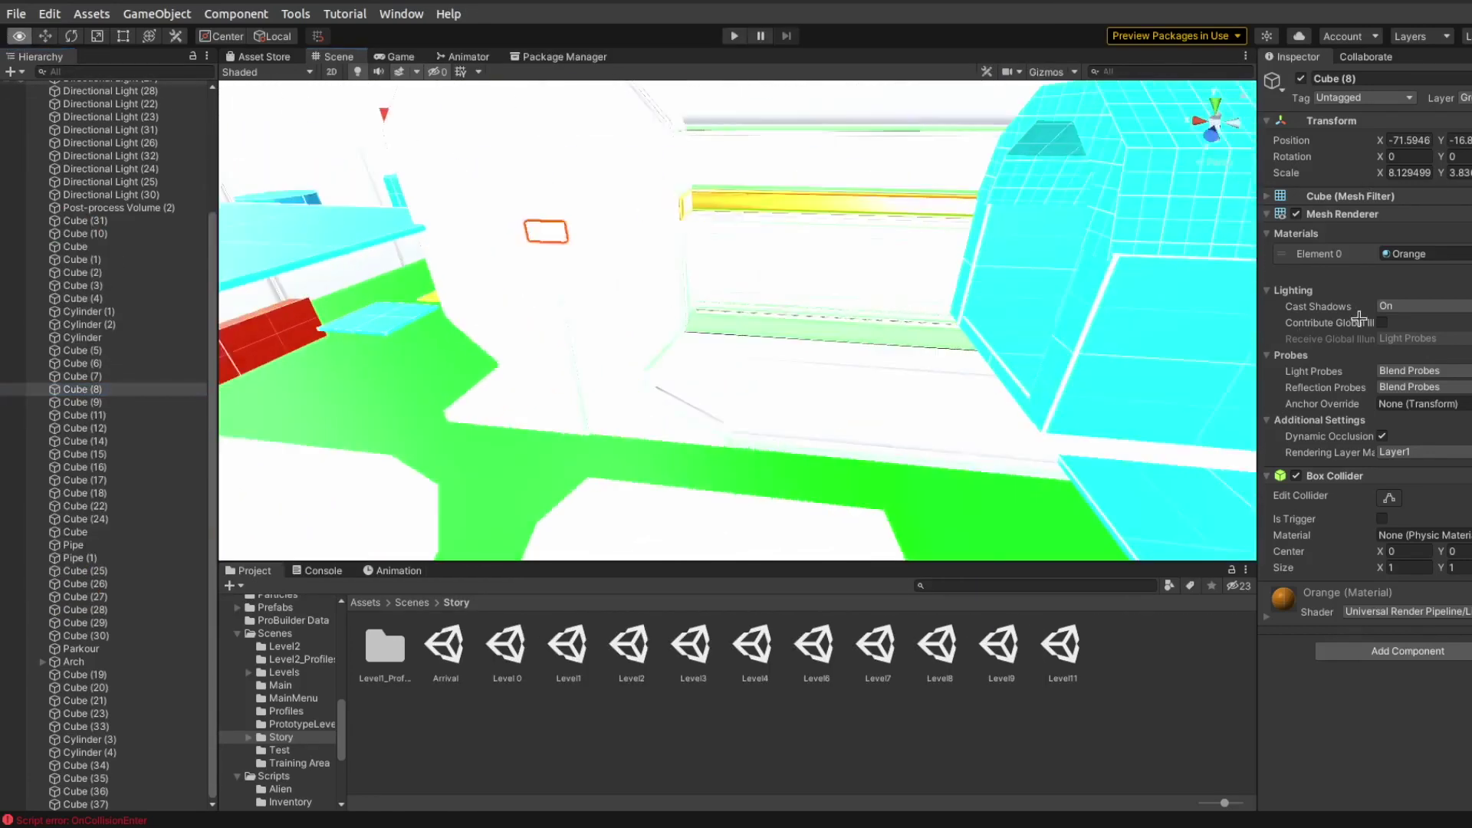
{"action": "right_click_drag", "start_coordinate": [821, 292], "coordinate": [1089, 237]}
{"action": "middle_click_drag", "start_coordinate": [721, 376], "coordinate": [812, 382]}
{"action": "right_click_drag", "start_coordinate": [812, 382], "coordinate": [990, 345]}
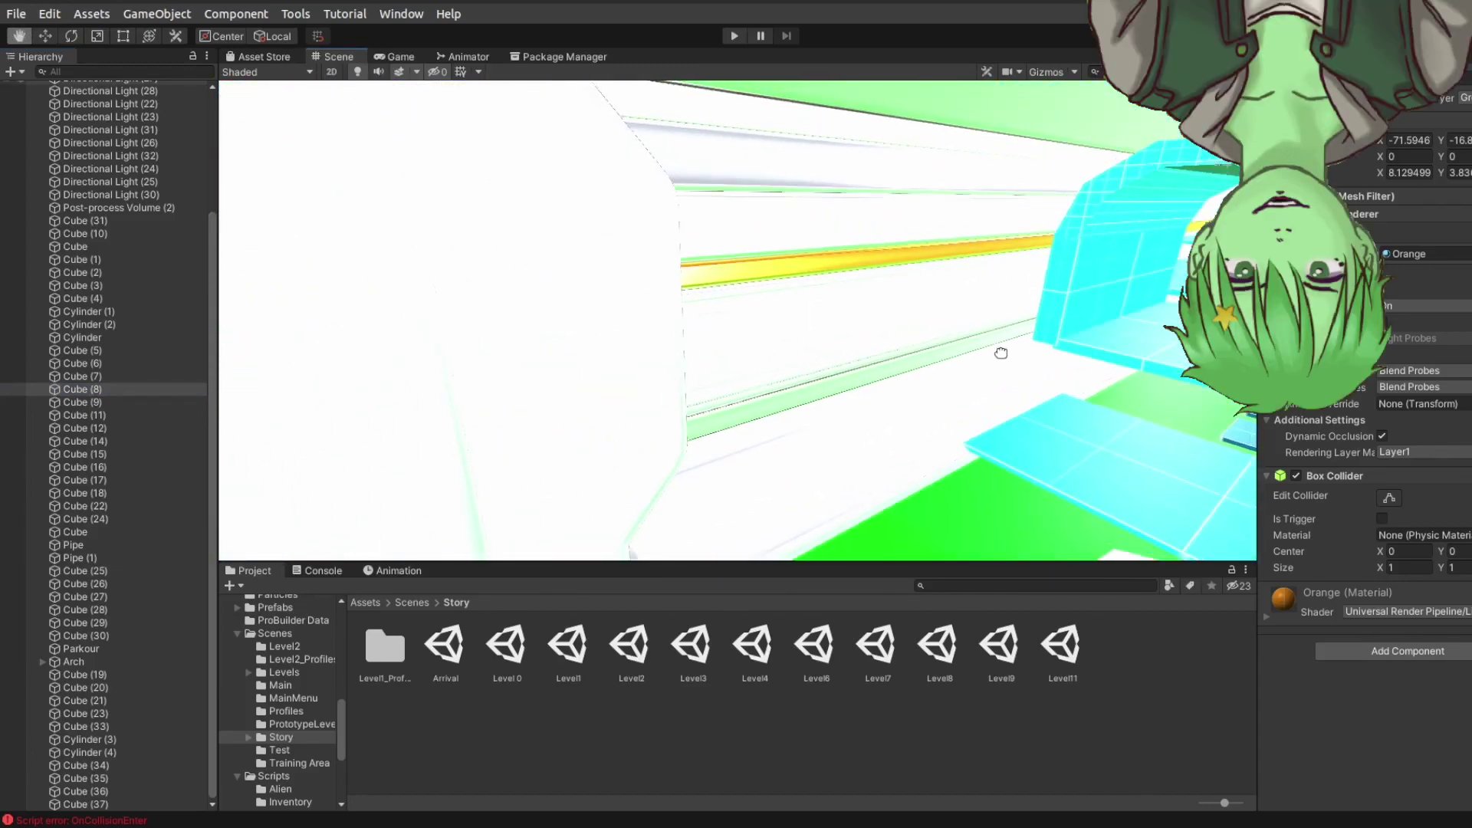
{"action": "right_click_drag", "start_coordinate": [1000, 353], "coordinate": [1118, 327]}
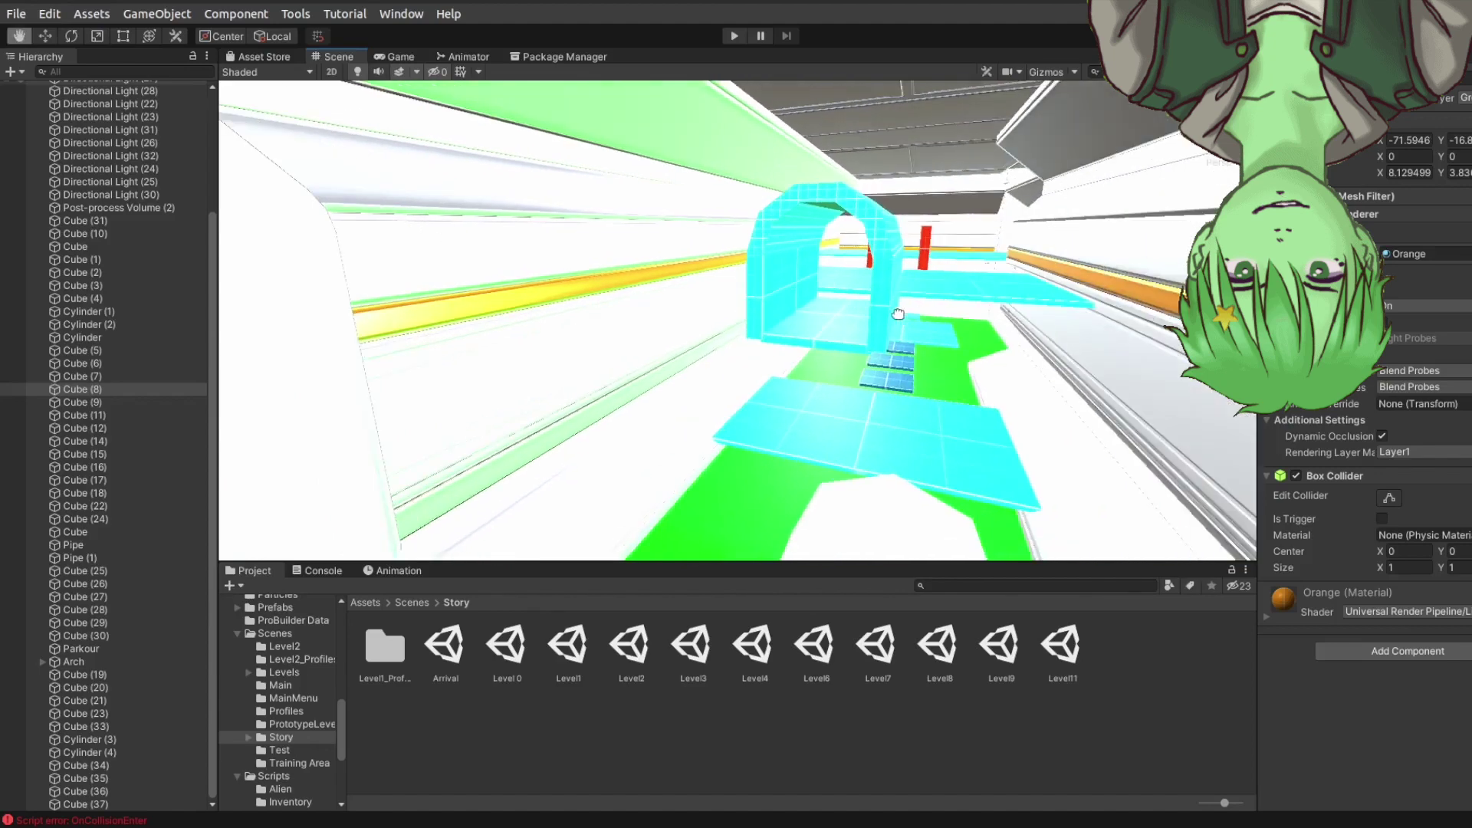
Playtest the acid corridor, moving forward from the blue start platform toward the next floating platform.
{"action": "left_click", "coordinate": [733, 36]}
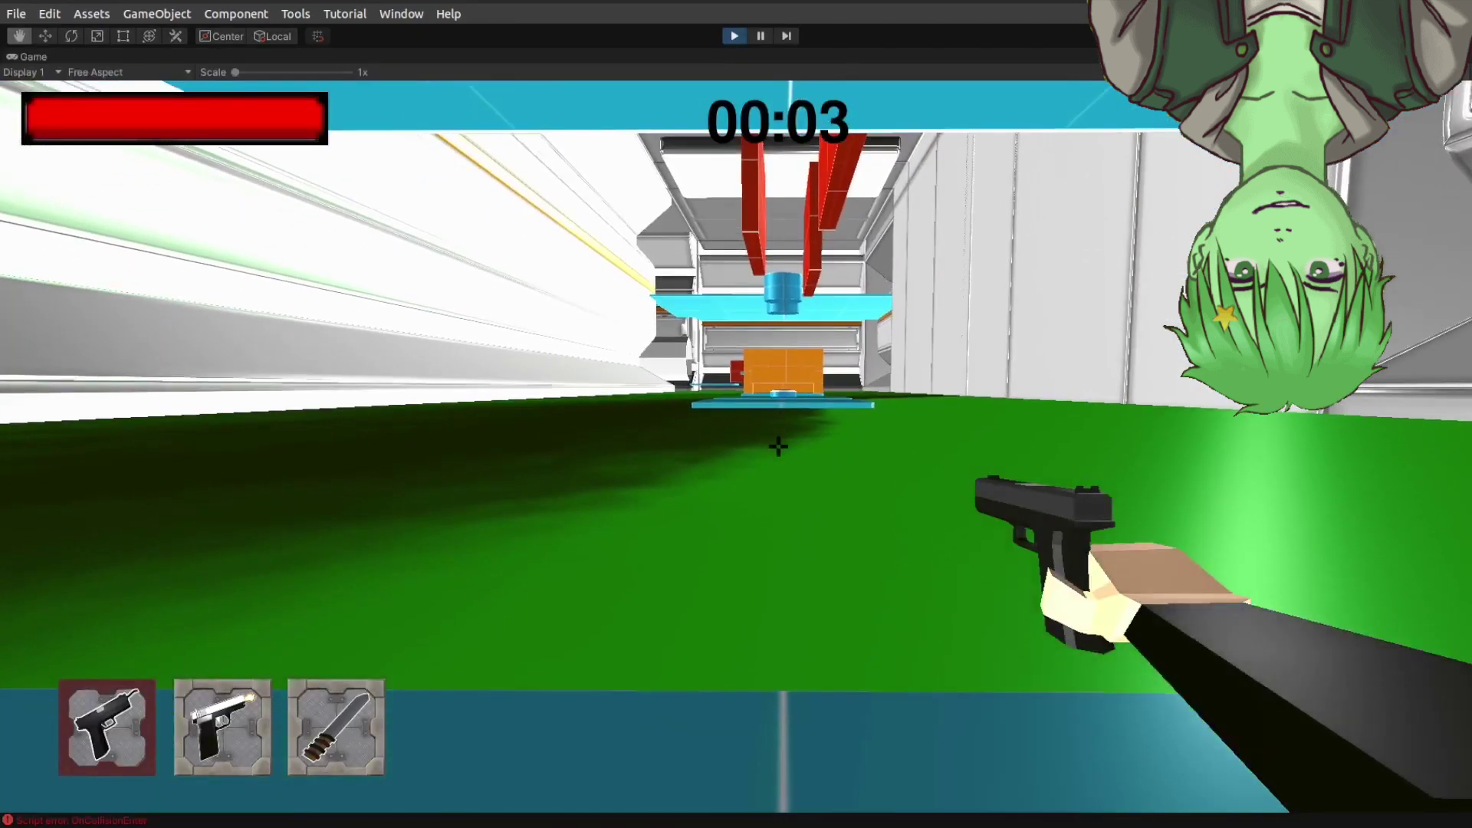
{"action": "key", "text": "w"}
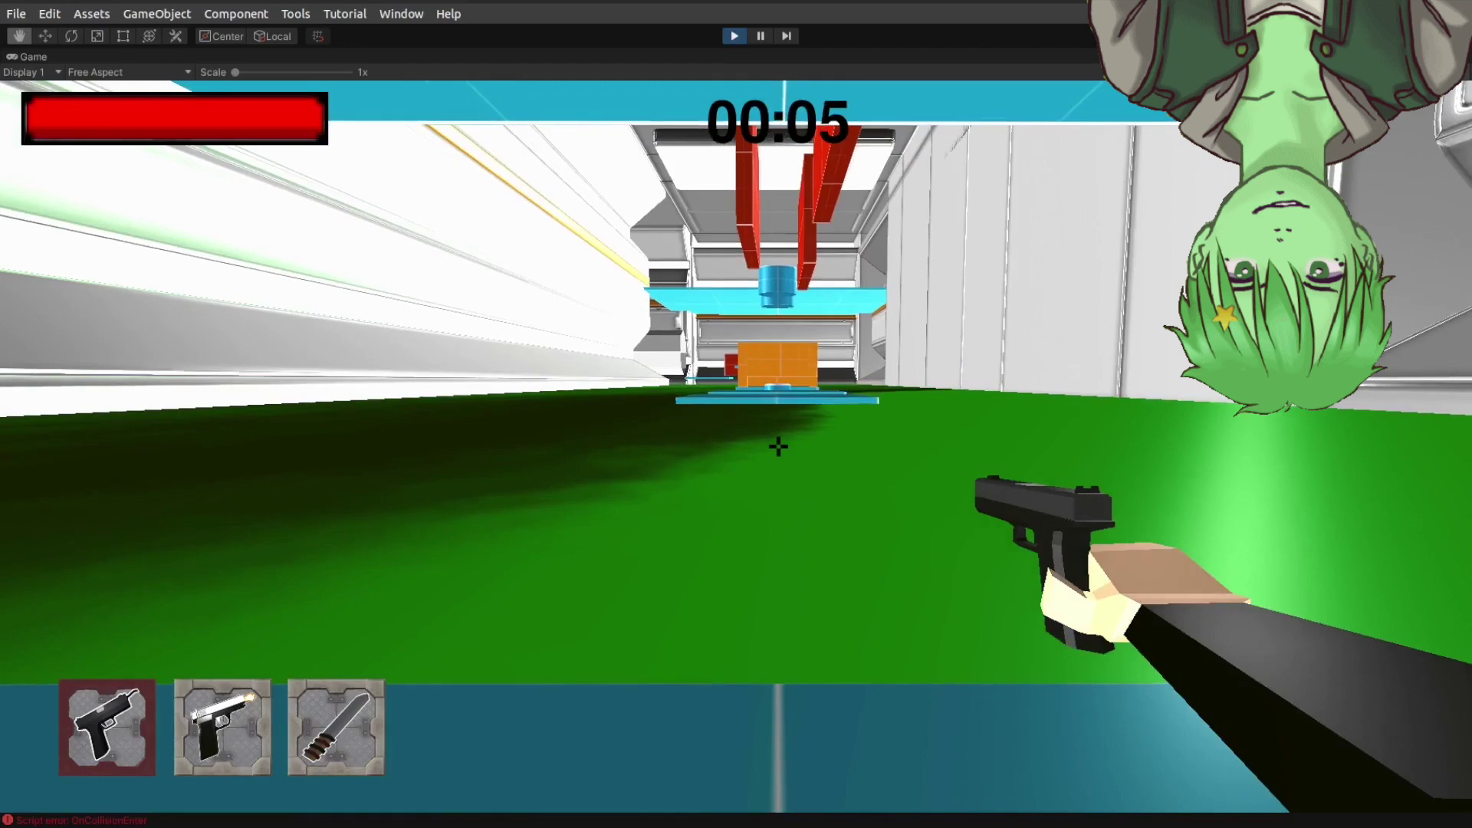
{"action": "key", "text": "w"}
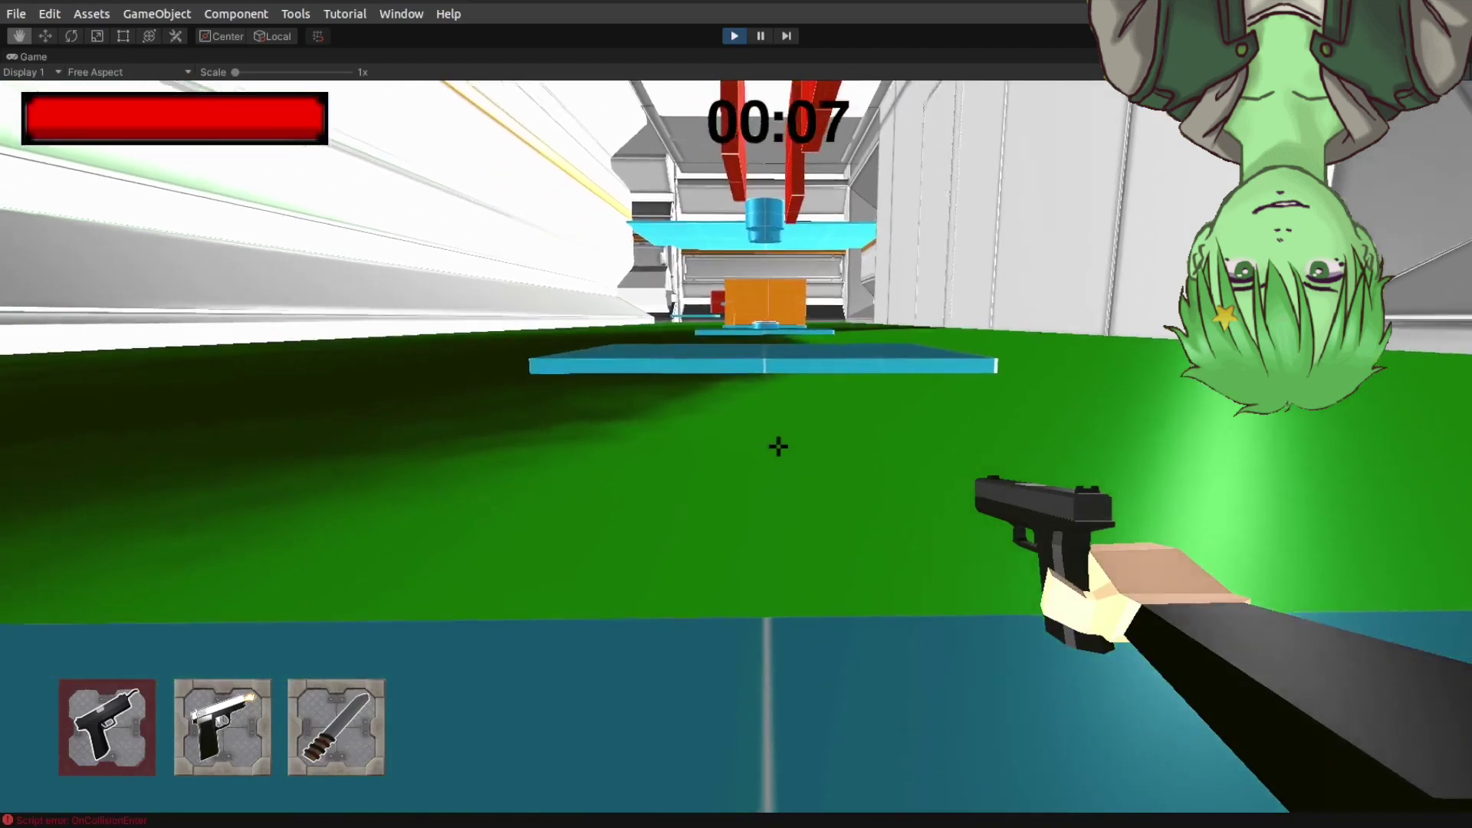
{"action": "key", "text": "w"}
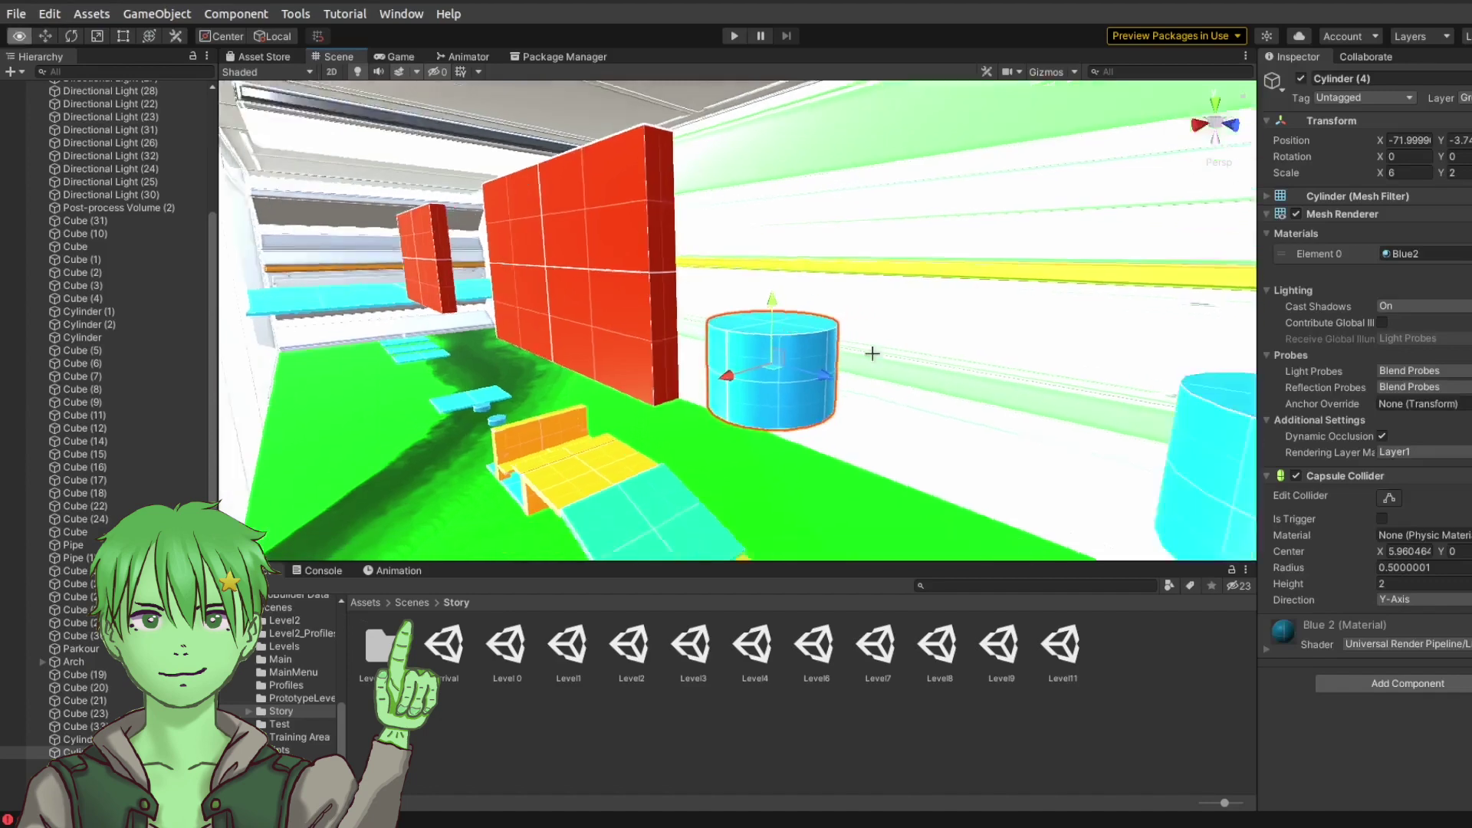
Examine the floating blue cylinder and the tall red walls above the acid in the Scene view.
{"action": "right_click_drag", "start_coordinate": [871, 351], "coordinate": [711, 235]}
{"action": "middle_click_drag", "start_coordinate": [711, 234], "coordinate": [680, 164]}
{"action": "right_click_drag", "start_coordinate": [680, 164], "coordinate": [711, 230]}
{"action": "left_click", "coordinate": [711, 311]}
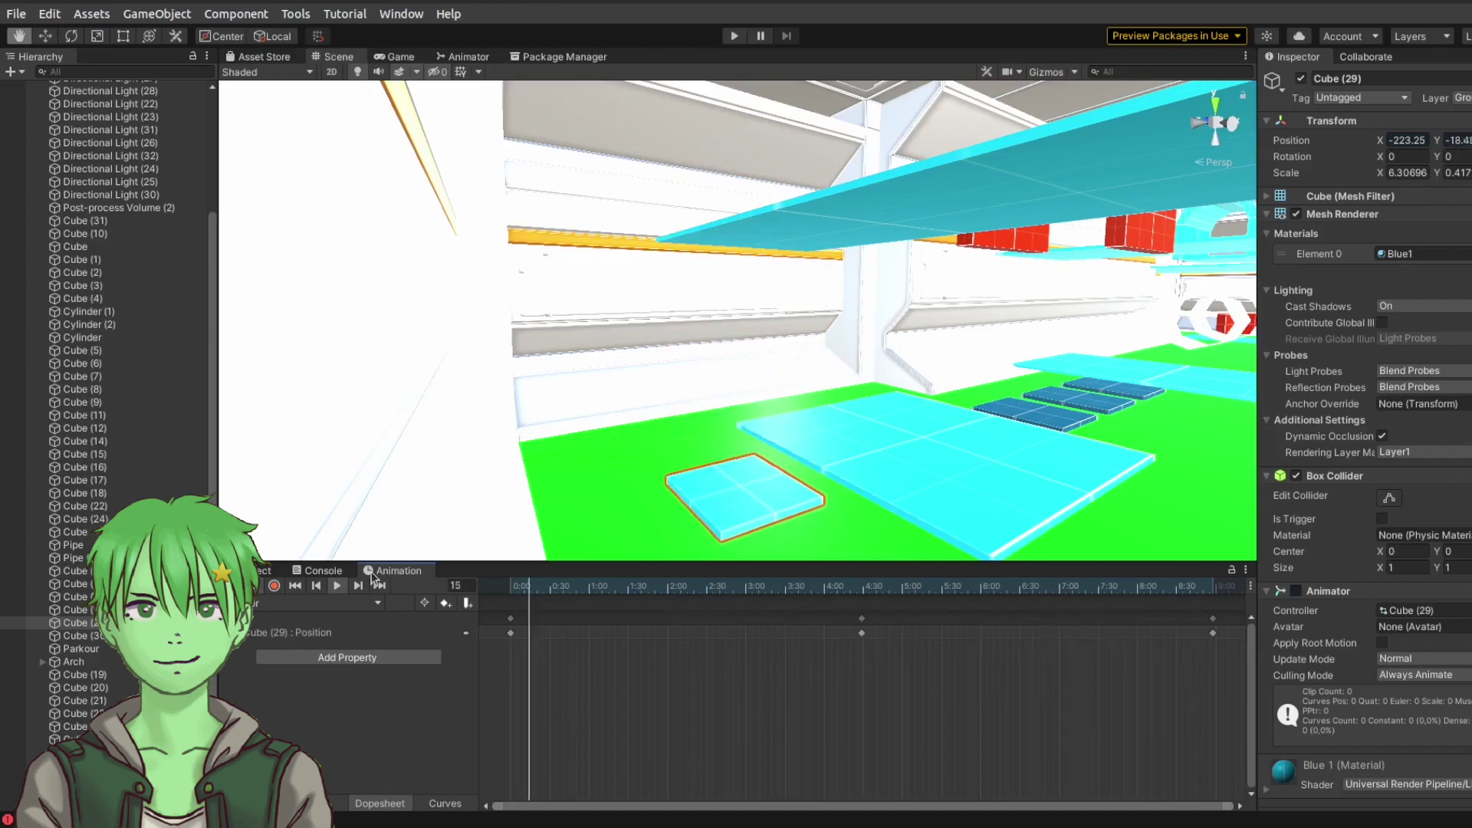
Preview the position animation of the small blue platform Cube (29) by scrubbing back and forth through its timeline.
{"action": "right_click_drag", "start_coordinate": [910, 306], "coordinate": [981, 331]}
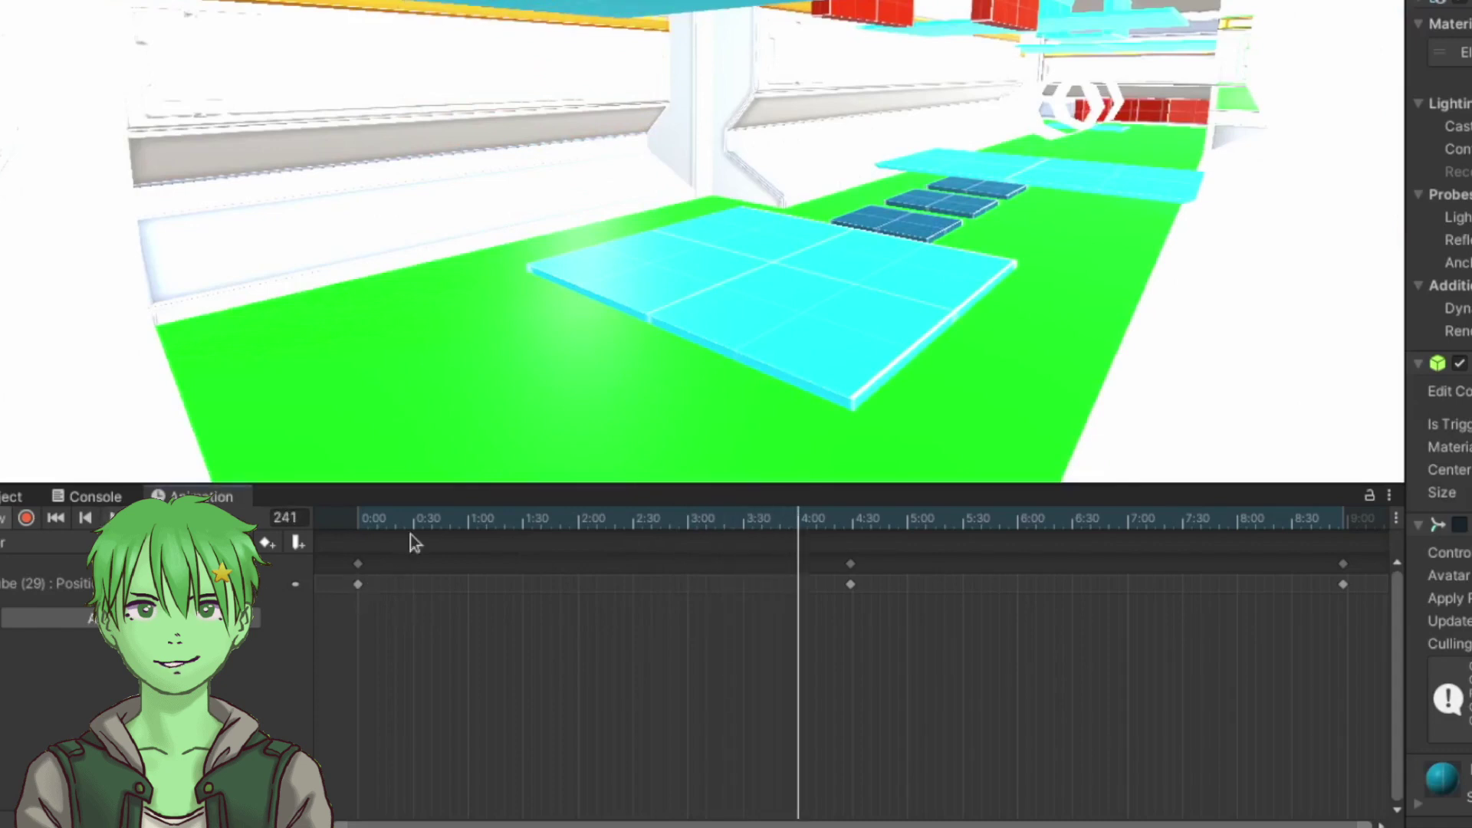
{"action": "left_click_drag", "start_coordinate": [397, 512], "coordinate": [244, 522]}
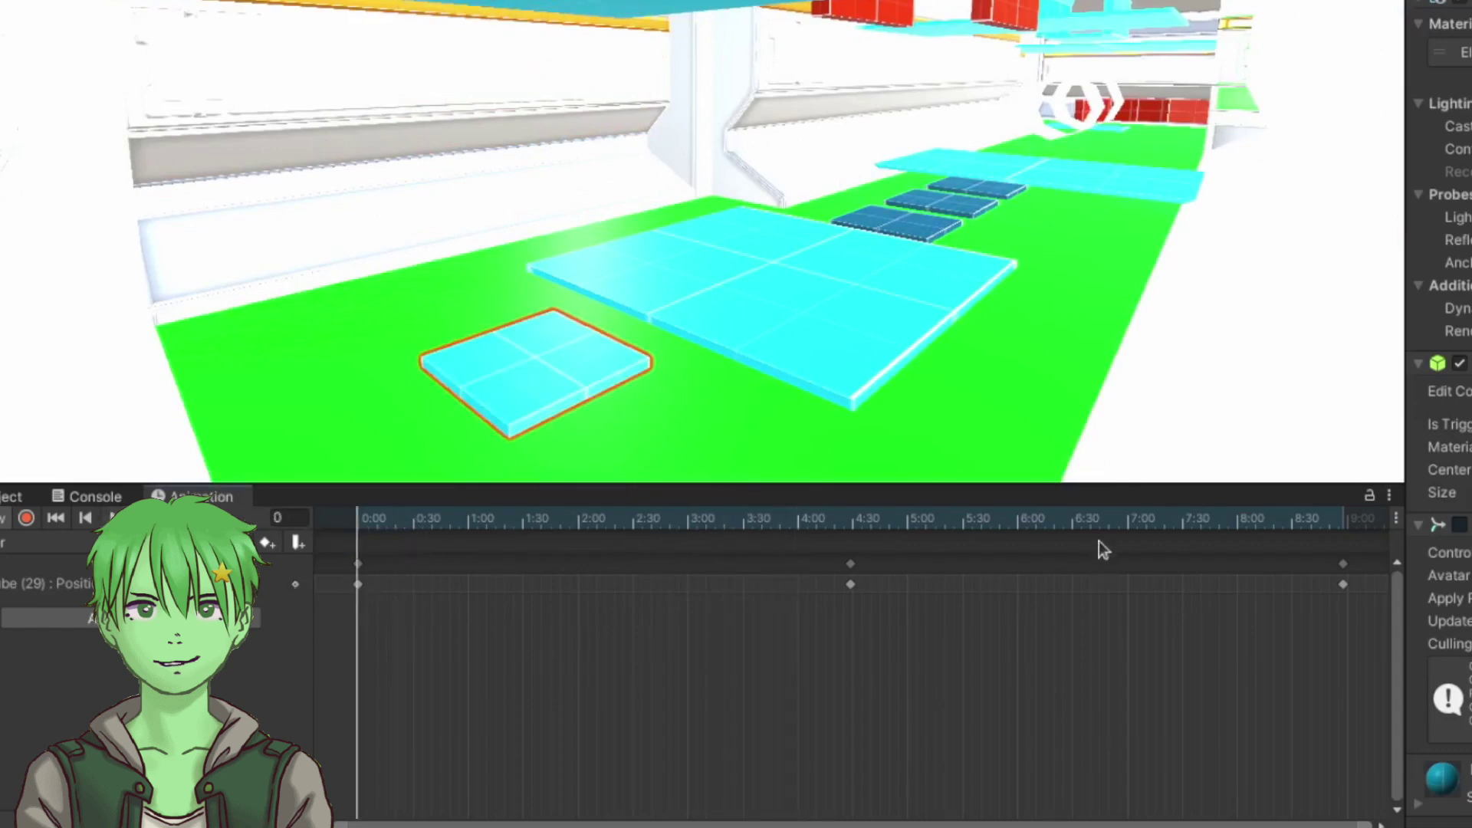
{"action": "left_click_drag", "start_coordinate": [1205, 520], "coordinate": [805, 519]}
{"action": "mouse_move", "coordinate": [947, 526]}
{"action": "left_mouse_down"}
{"action": "mouse_move", "coordinate": [1193, 523]}
{"action": "mouse_move", "coordinate": [968, 519]}
{"action": "left_mouse_up"}
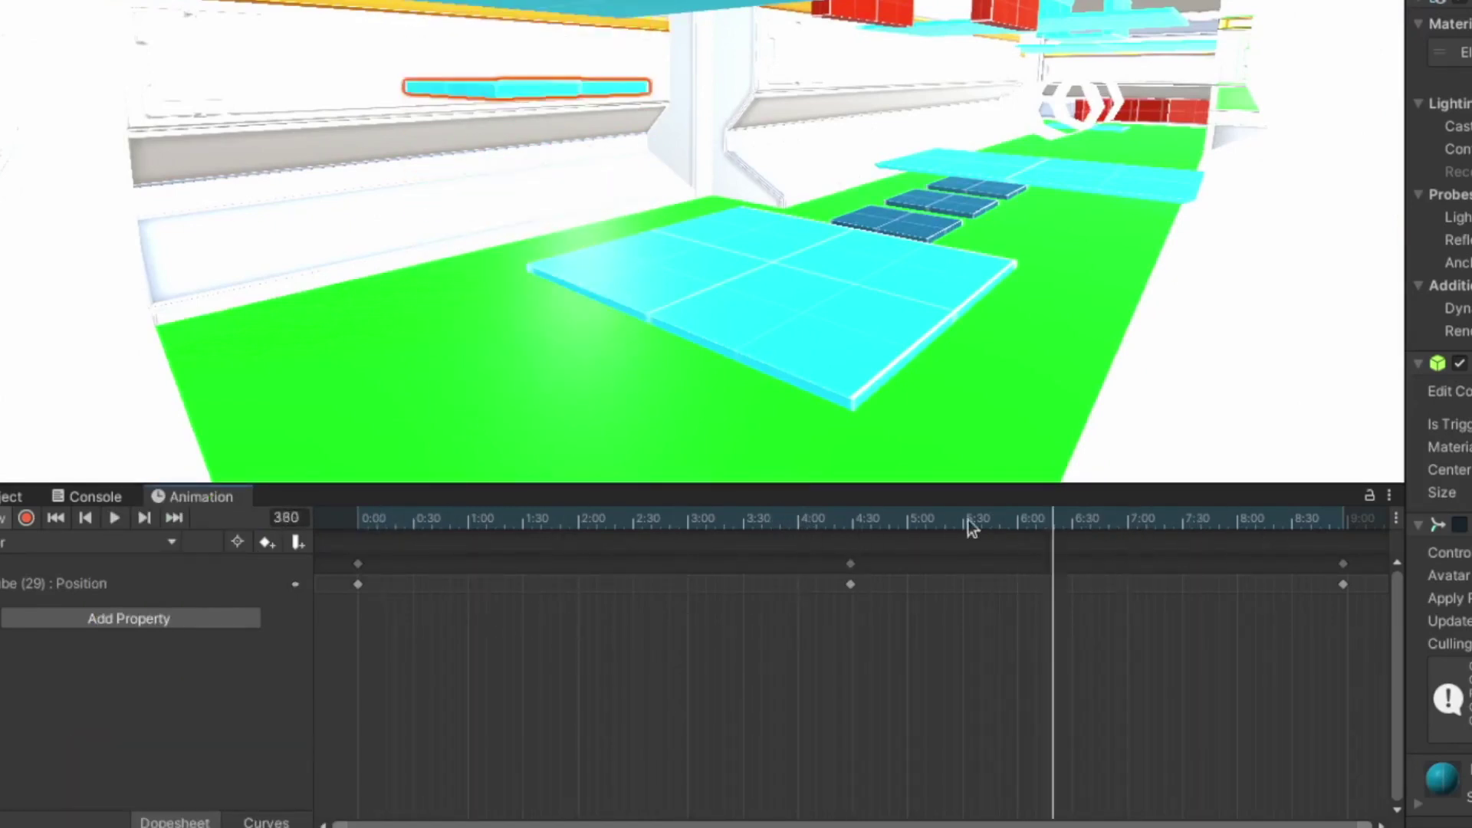